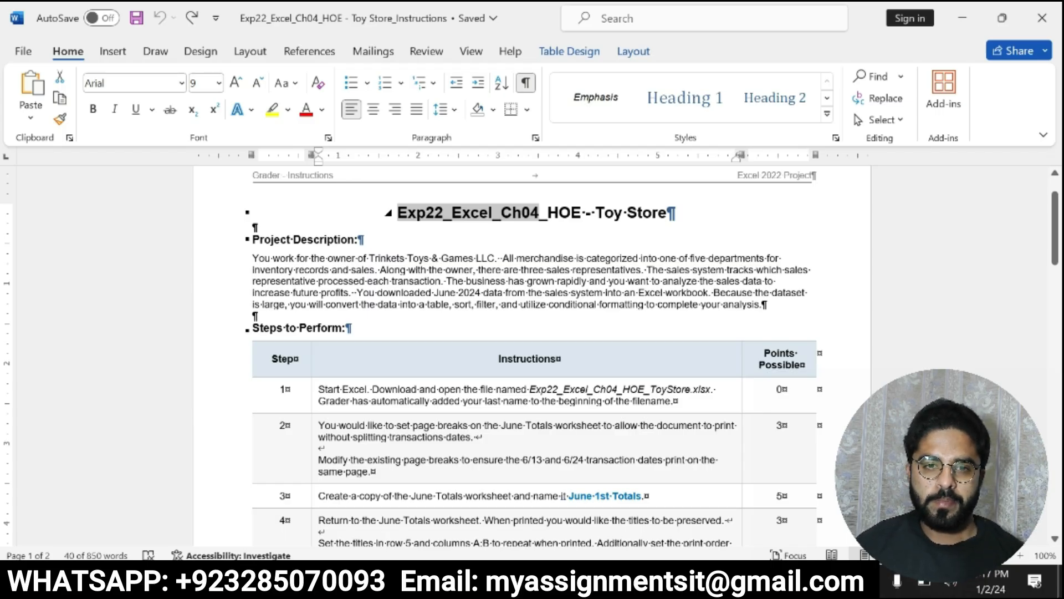
- Highlight the Exp22_Excel_Ch04_HOE - Toy Store title and the Project Description section in yellow
{"action": "triple_click", "coordinate": [609, 212]}
{"action": "left_click", "coordinate": [611, 187]}
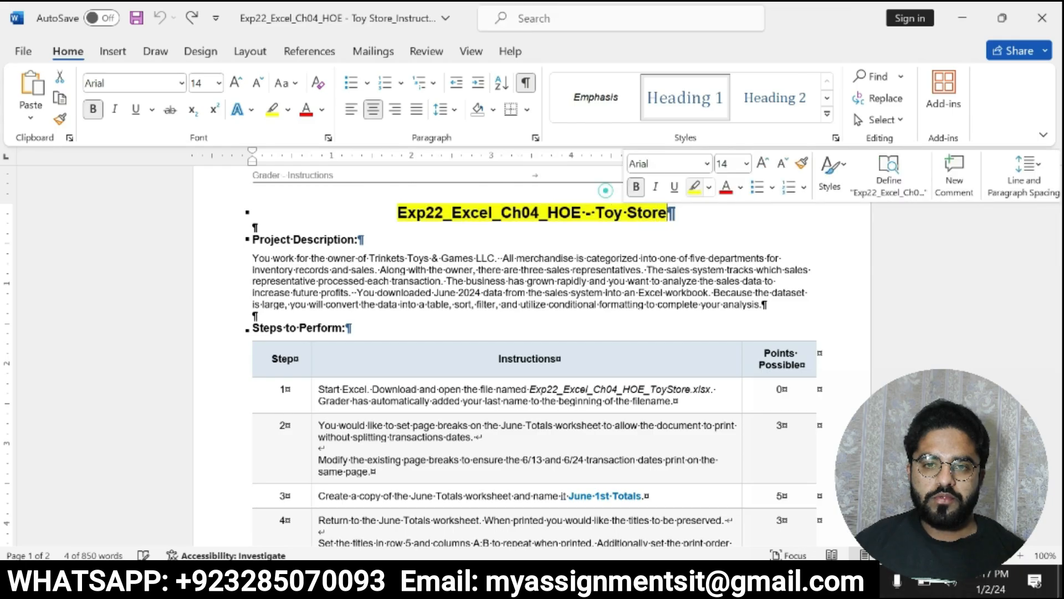
{"action": "left_click_drag", "start_coordinate": [398, 213], "coordinate": [547, 213]}
{"action": "left_click", "coordinate": [389, 212]}
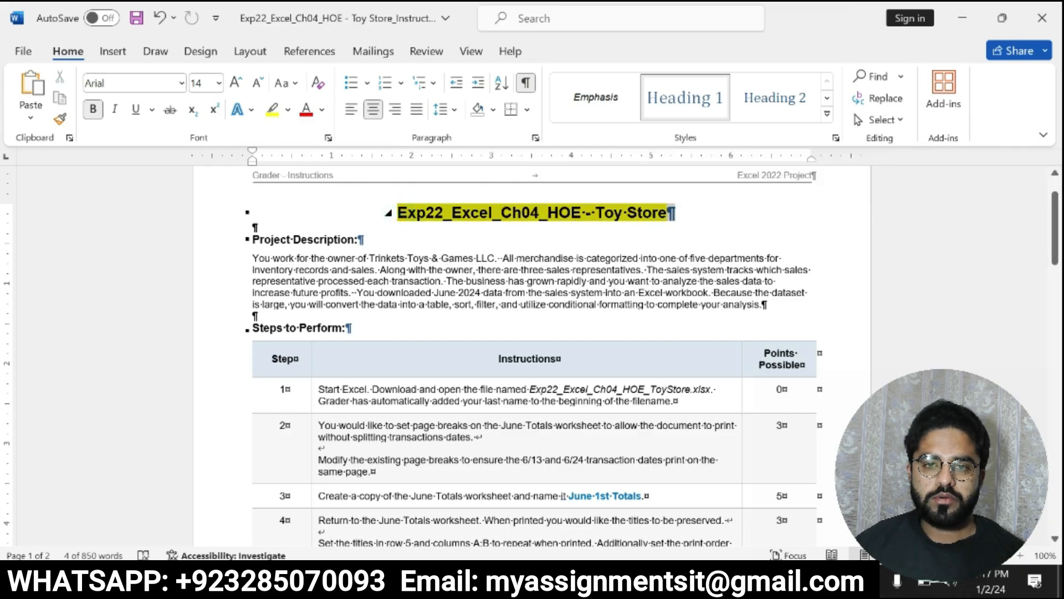
{"action": "left_click_drag", "start_coordinate": [244, 239], "coordinate": [768, 305]}
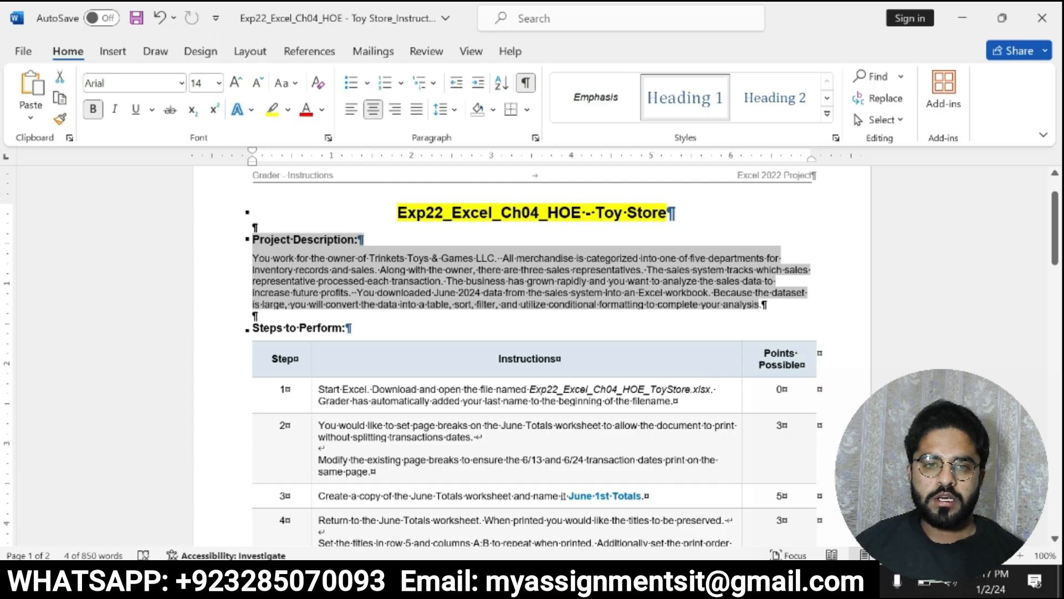
{"action": "left_click", "coordinate": [693, 277]}
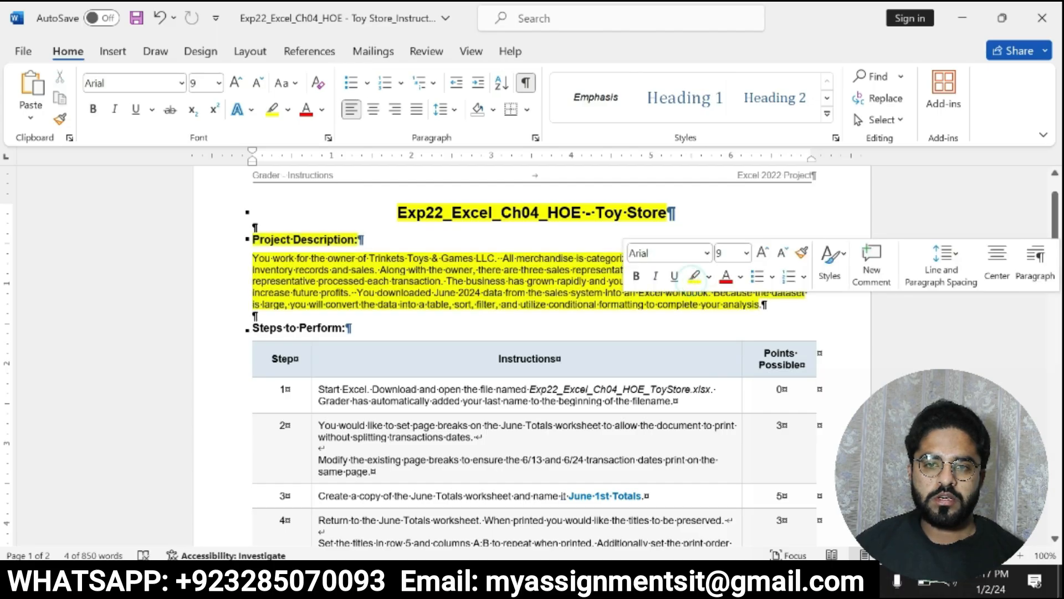
{"action": "left_click_drag", "start_coordinate": [254, 240], "coordinate": [760, 304]}
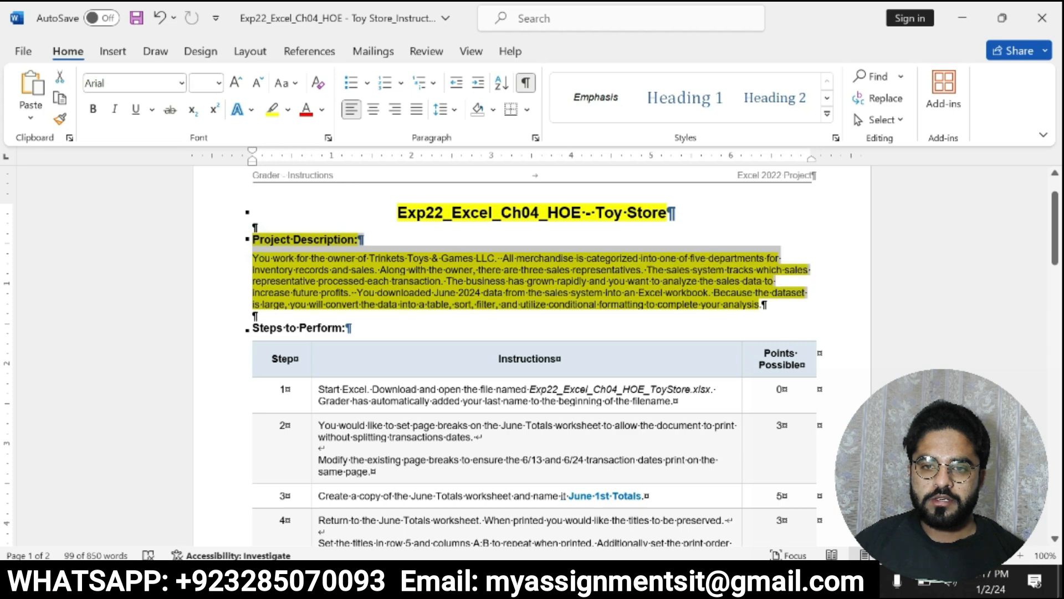
{"action": "left_click_drag", "start_coordinate": [398, 212], "coordinate": [673, 213]}
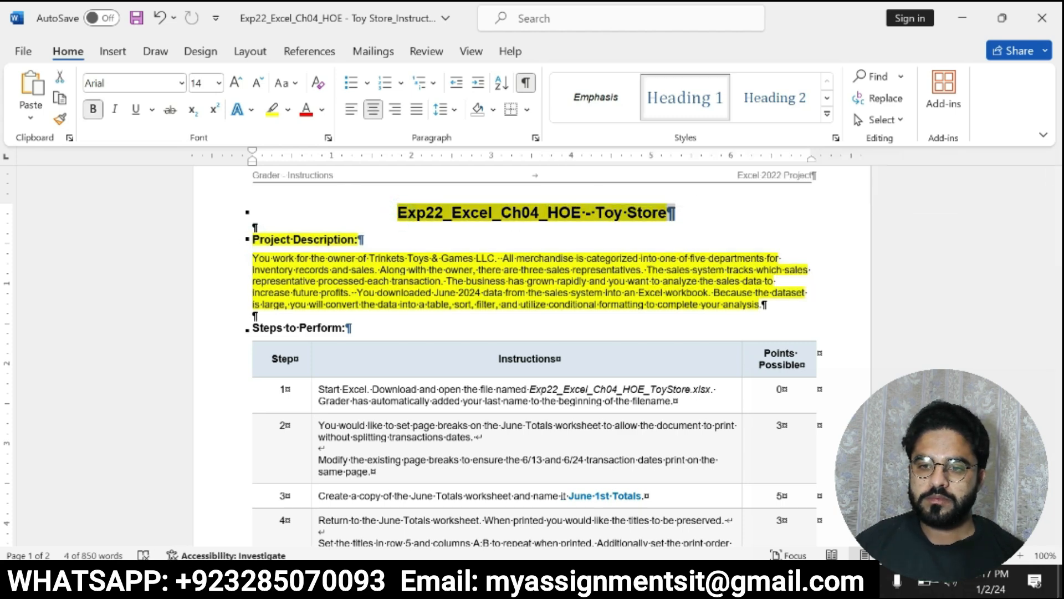
- Switch to Excel to look over the June Totals worksheet and return to the Word instructions
{"action": "key", "text": "alt+Tab"}
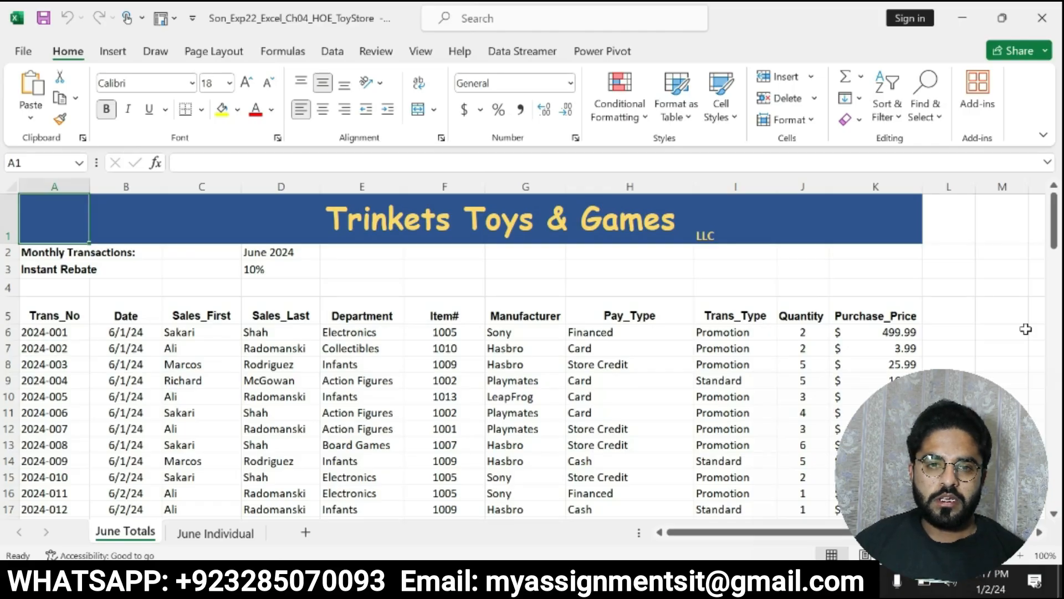
{"action": "left_click_drag", "start_coordinate": [1055, 220], "coordinate": [1055, 202]}
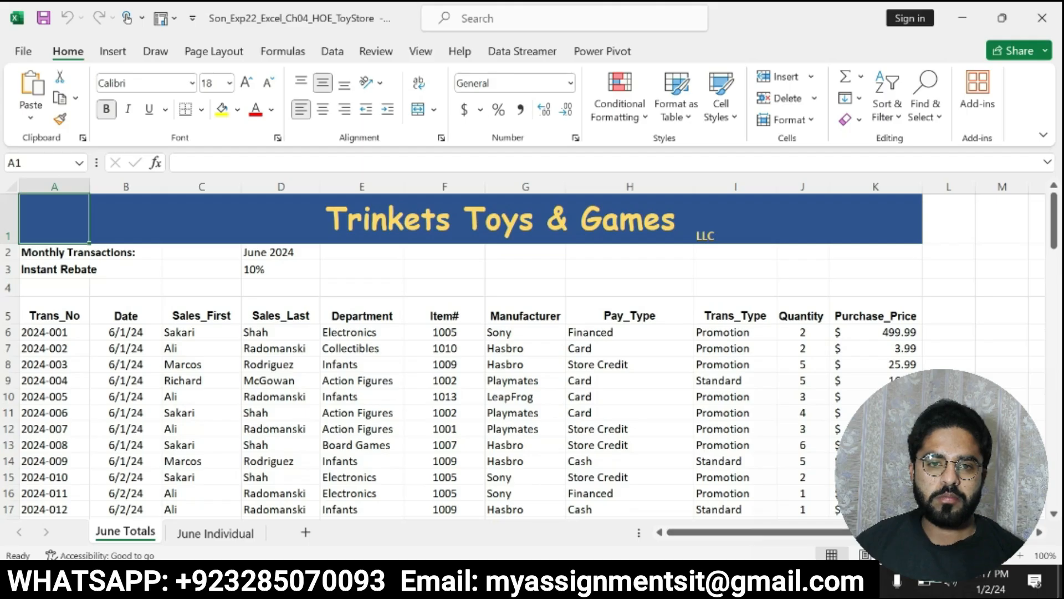
{"action": "key", "text": "alt+Tab"}
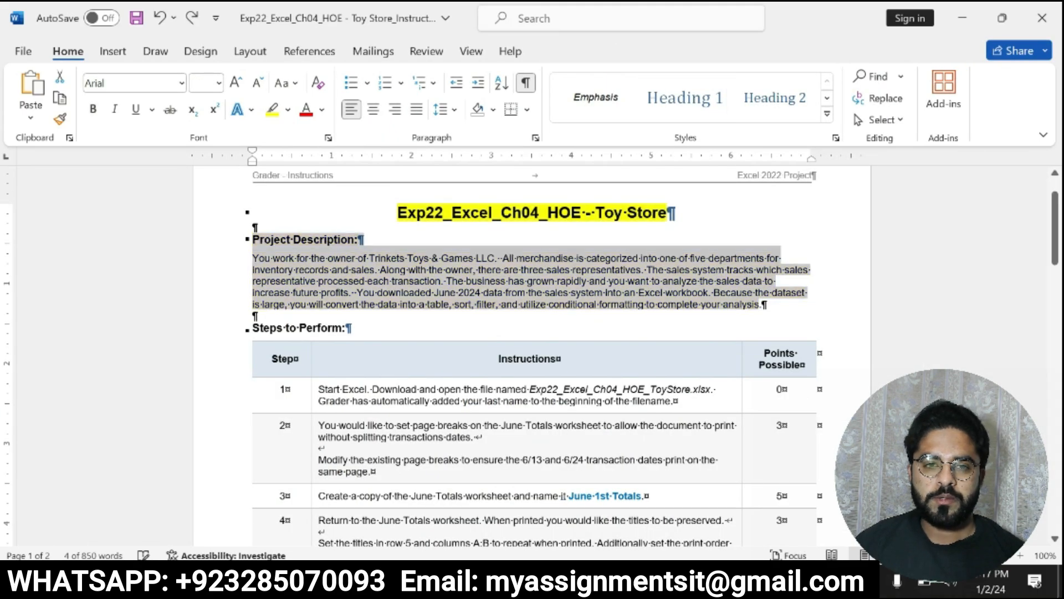
- Make the step 1 instruction text bold with yellow highlighting and select the workbook file name in it
{"action": "triple_click", "coordinate": [377, 388]}
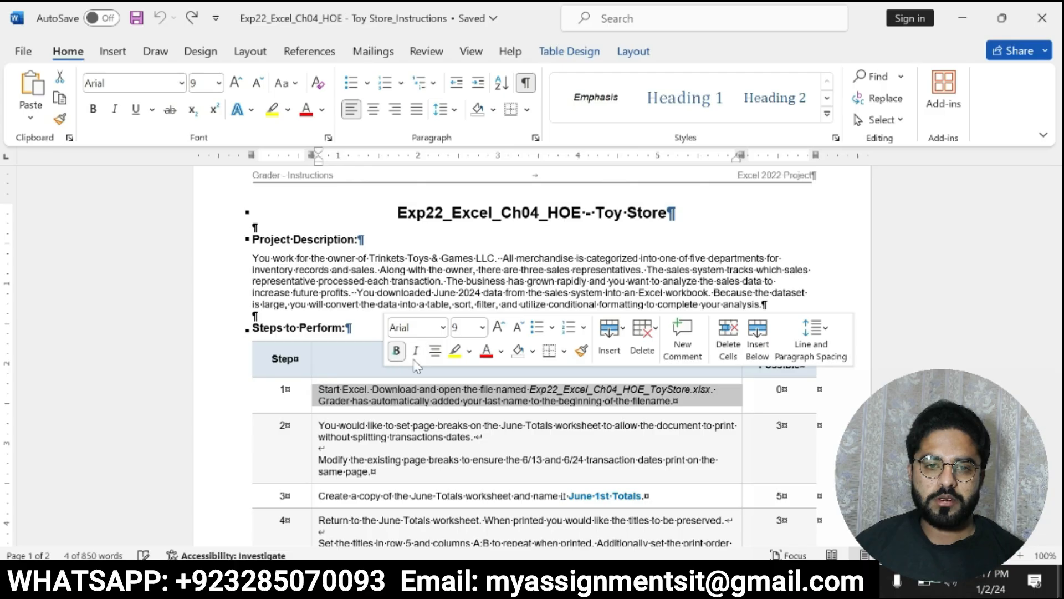
{"action": "left_click", "coordinate": [396, 351]}
{"action": "left_click", "coordinate": [454, 355]}
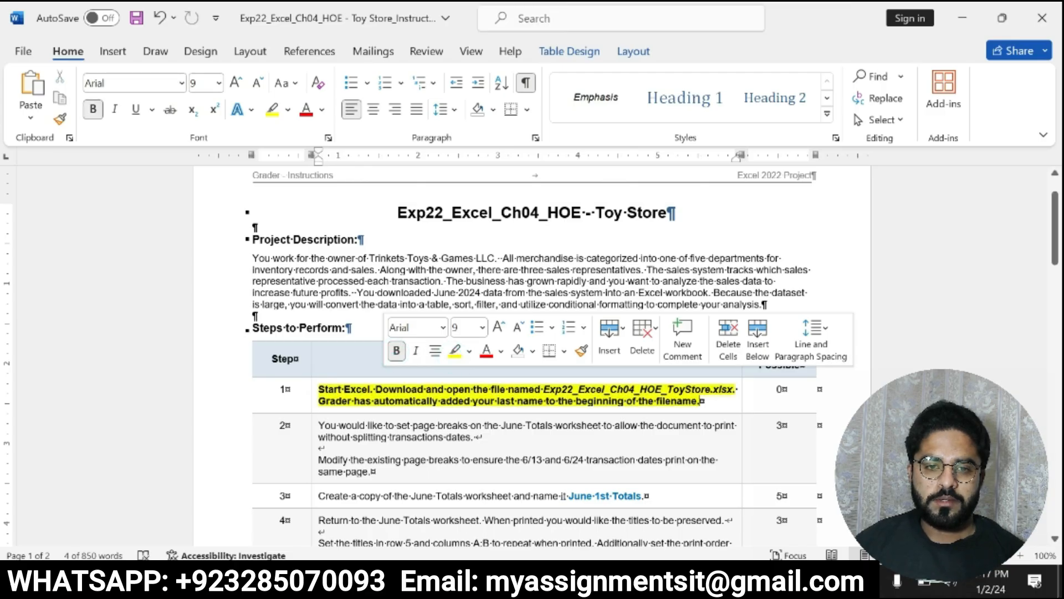
{"action": "left_click_drag", "start_coordinate": [318, 395], "coordinate": [700, 401]}
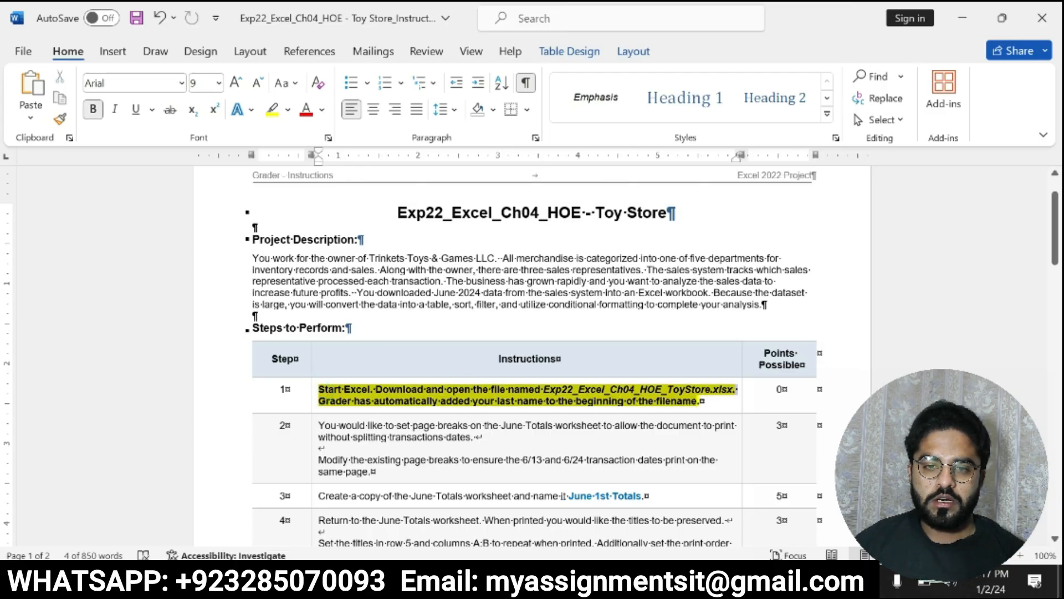
{"action": "left_click", "coordinate": [552, 386]}
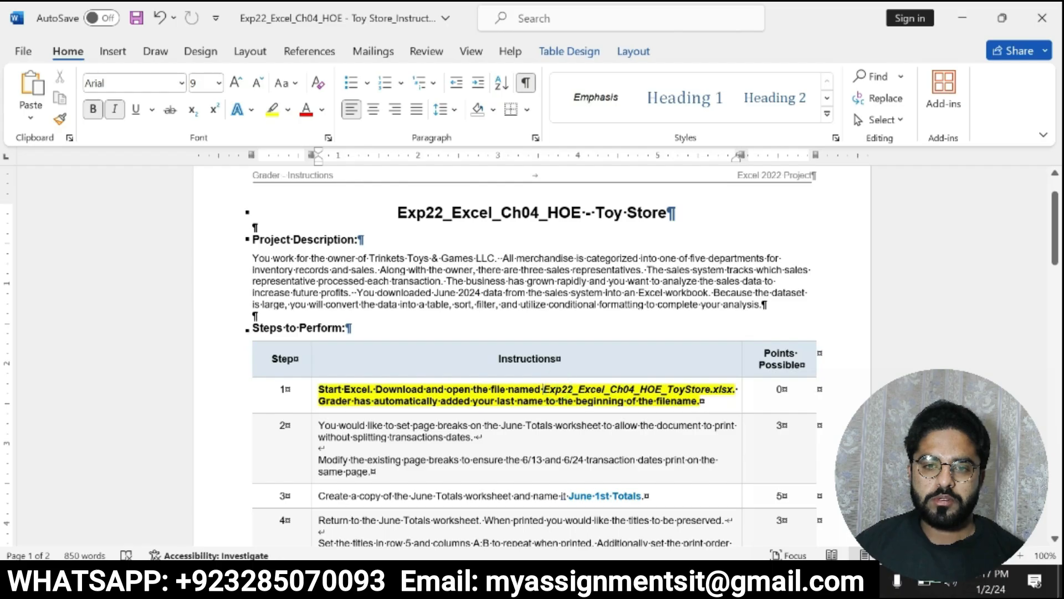
{"action": "left_click_drag", "start_coordinate": [548, 388], "coordinate": [738, 390]}
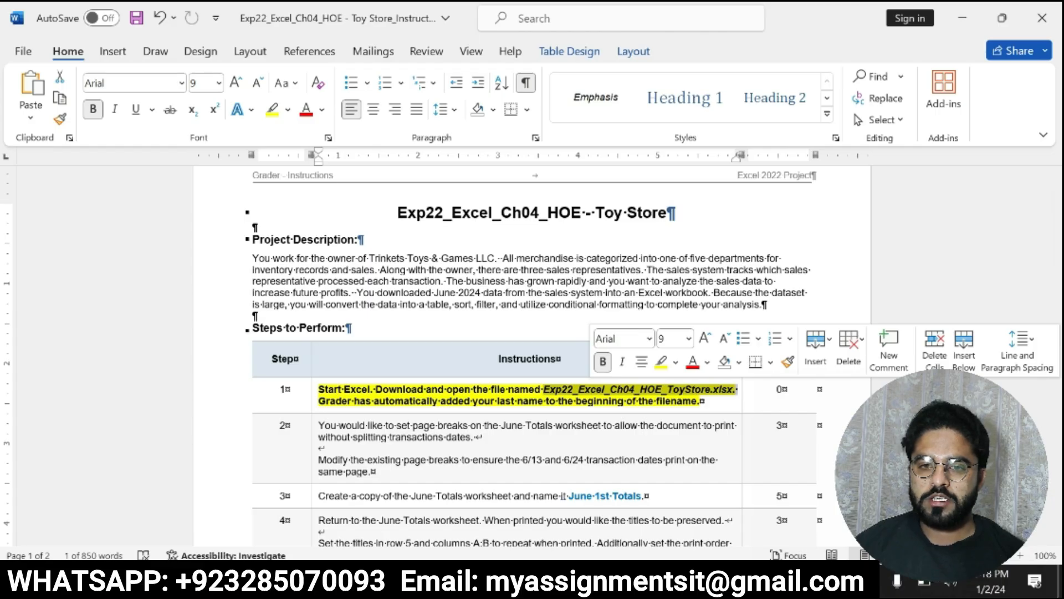
{"action": "left_click", "coordinate": [555, 396]}
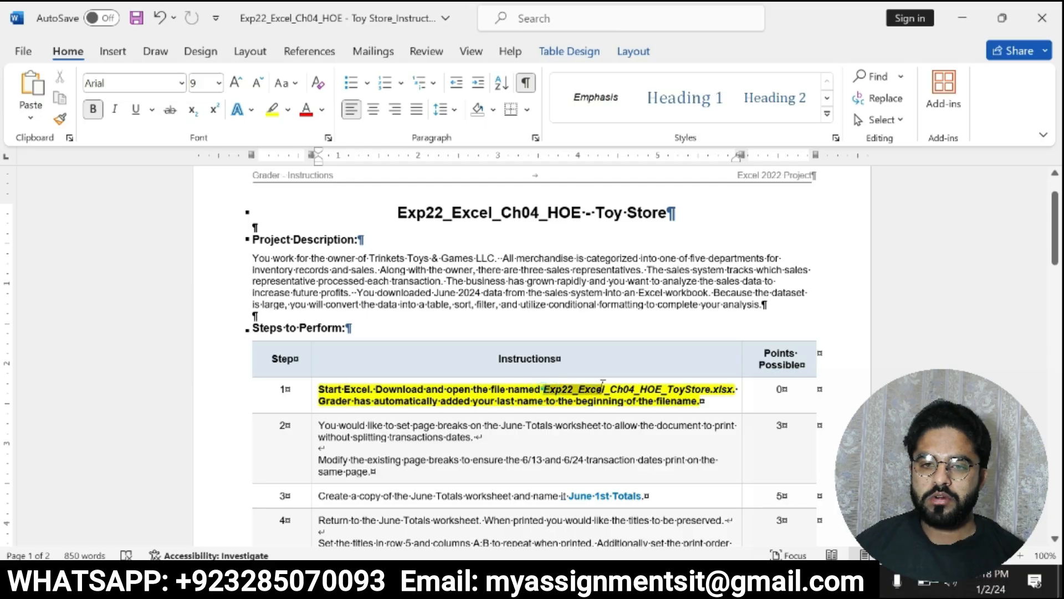
{"action": "left_click_drag", "start_coordinate": [603, 389], "coordinate": [735, 387]}
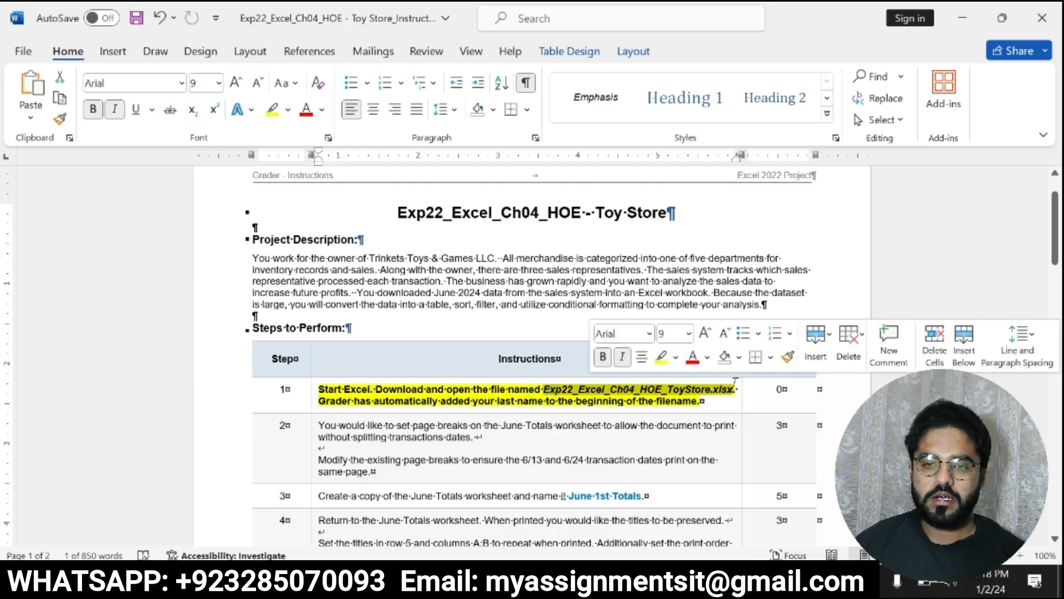
- Undo the yellow highlight on step 1 and highlight the step 2 page-break instructions in yellow
{"action": "key", "text": "ctrl+z"}
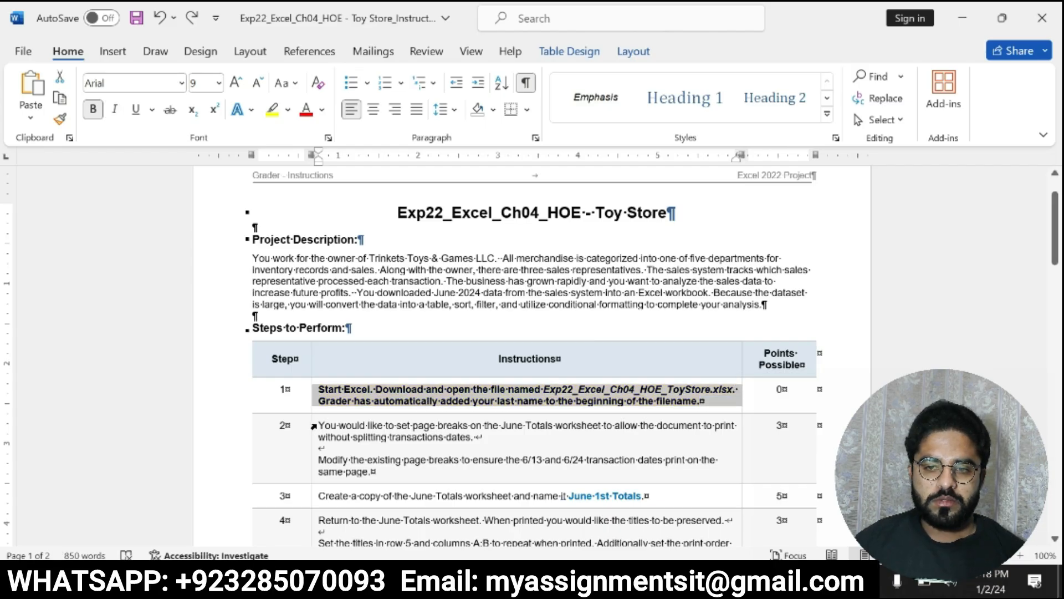
{"action": "mouse_move", "coordinate": [319, 426]}
{"action": "left_mouse_down"}
{"action": "mouse_move", "coordinate": [351, 437]}
{"action": "mouse_move", "coordinate": [381, 484]}
{"action": "mouse_move", "coordinate": [320, 438]}
{"action": "left_mouse_up"}
{"action": "left_click_drag", "start_coordinate": [374, 471], "coordinate": [590, 471]}
{"action": "left_click", "coordinate": [391, 397]}
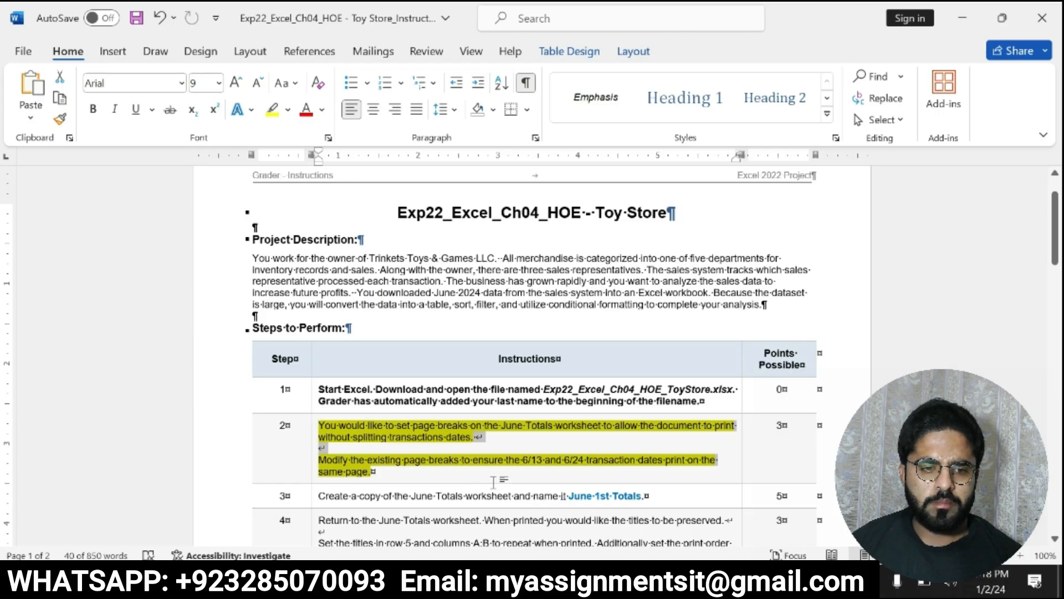
{"action": "left_click", "coordinate": [523, 461]}
{"action": "left_click_drag", "start_coordinate": [522, 461], "coordinate": [585, 462]}
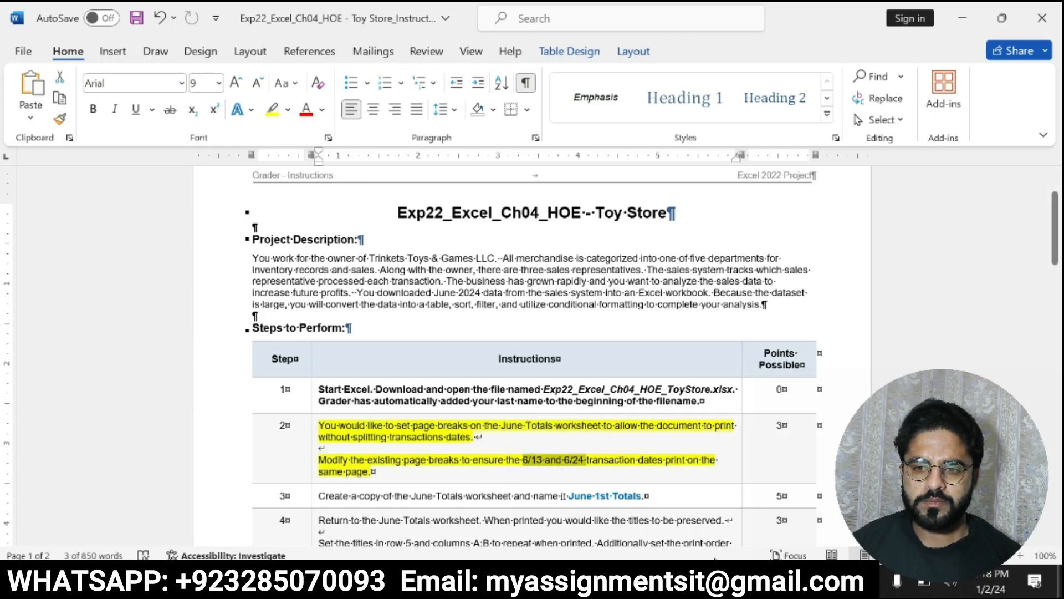
- Switch to the Excel workbook and show the June Totals worksheet in Page Break Preview
{"action": "left_click", "coordinate": [715, 578]}
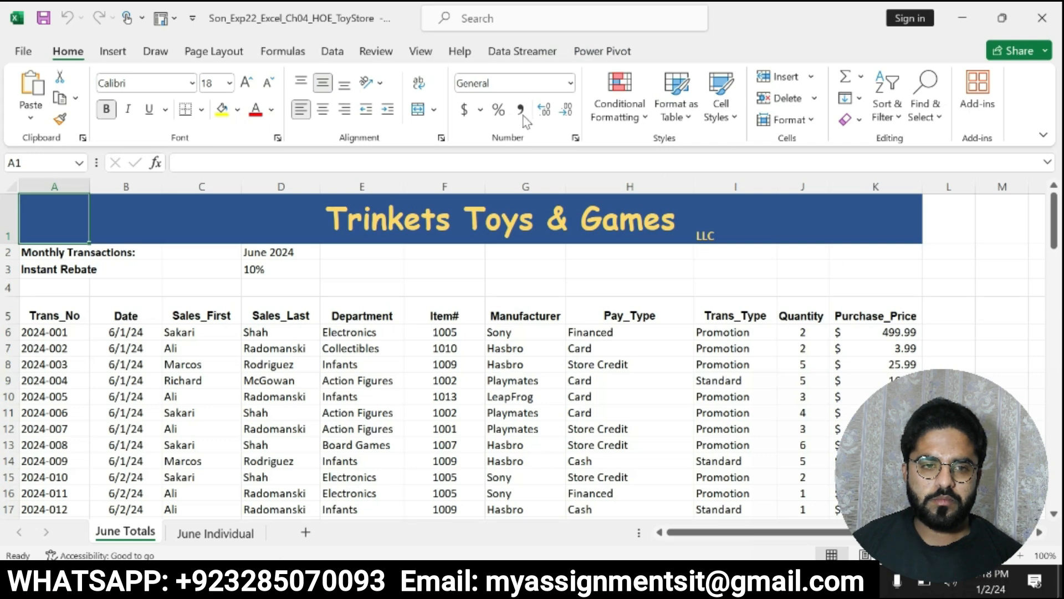
{"action": "left_click", "coordinate": [420, 51]}
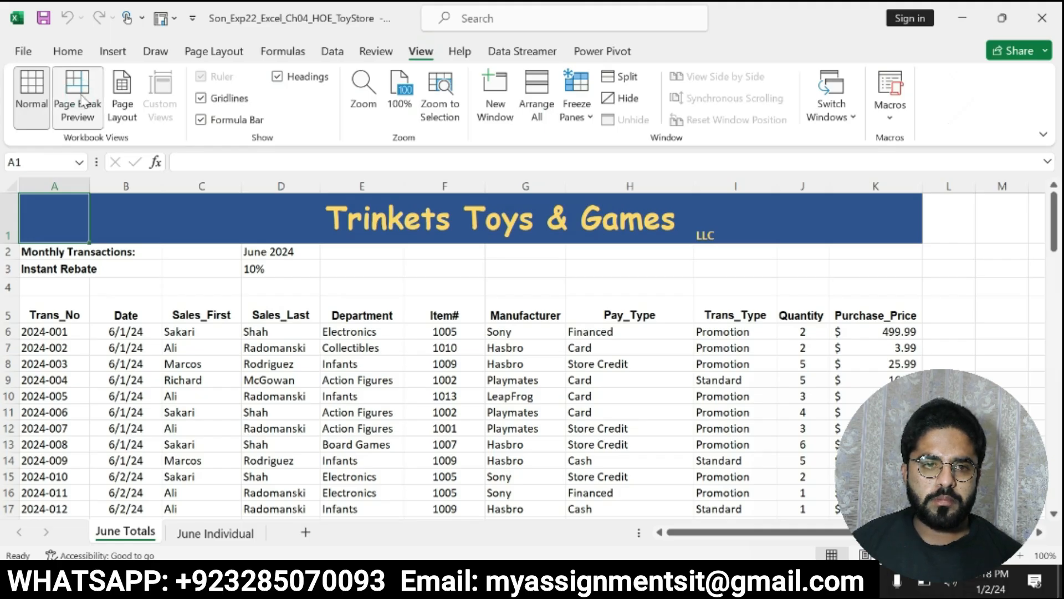
{"action": "left_click", "coordinate": [80, 100]}
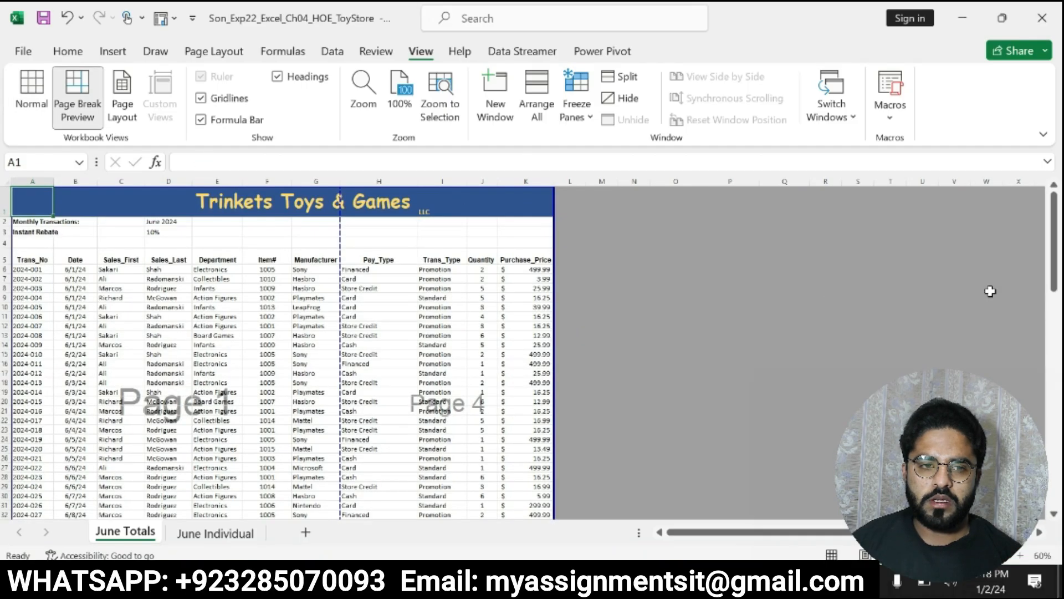
- Insert a page break above row 43, at transaction 2024-038 dated 6/13/24
{"action": "left_click_drag", "start_coordinate": [1059, 269], "coordinate": [1060, 295]}
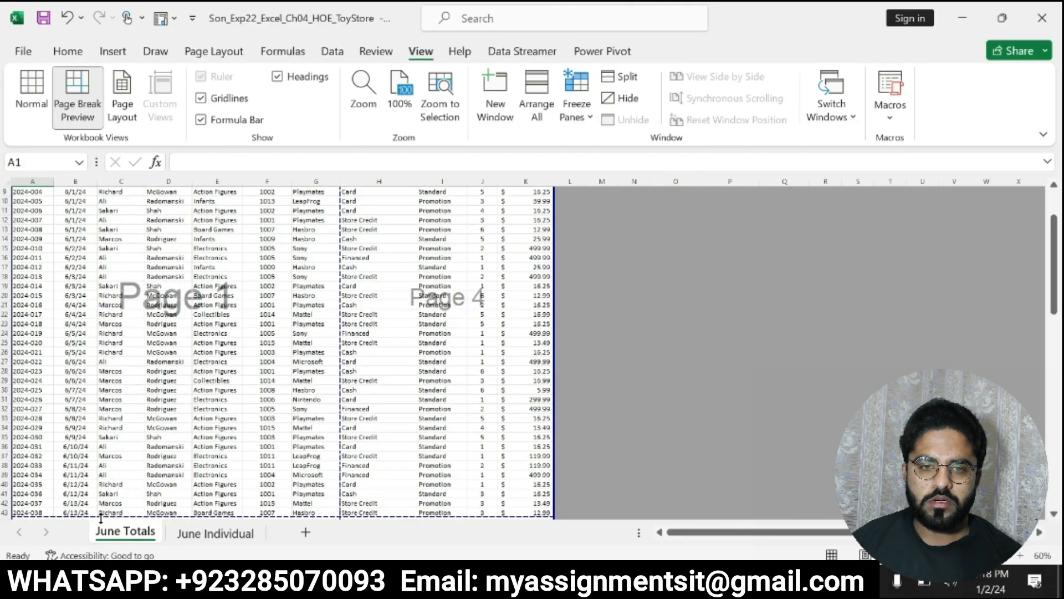
{"action": "left_click", "coordinate": [29, 511]}
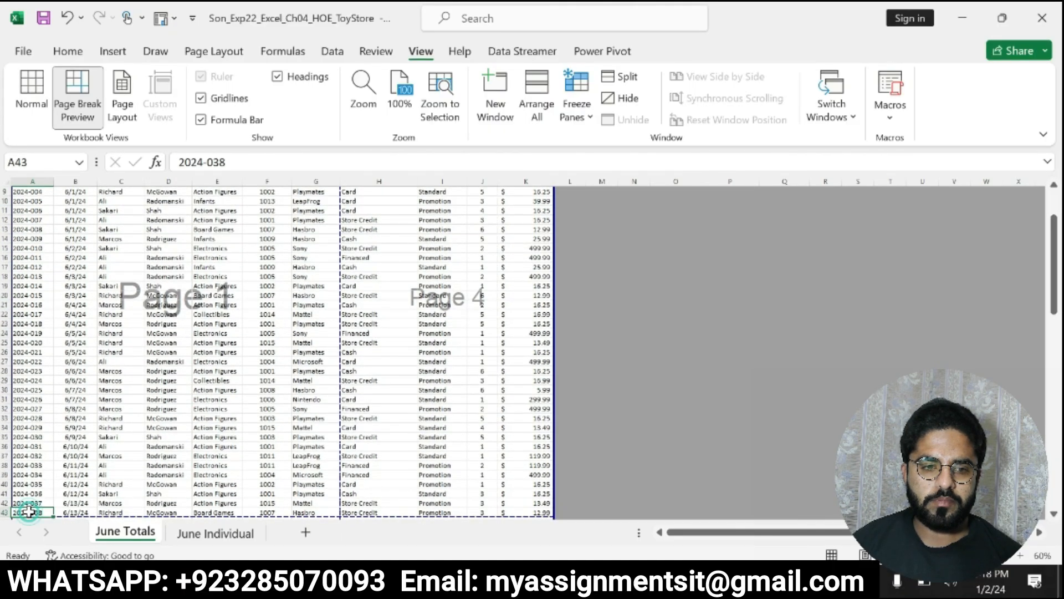
{"action": "left_click", "coordinate": [214, 51]}
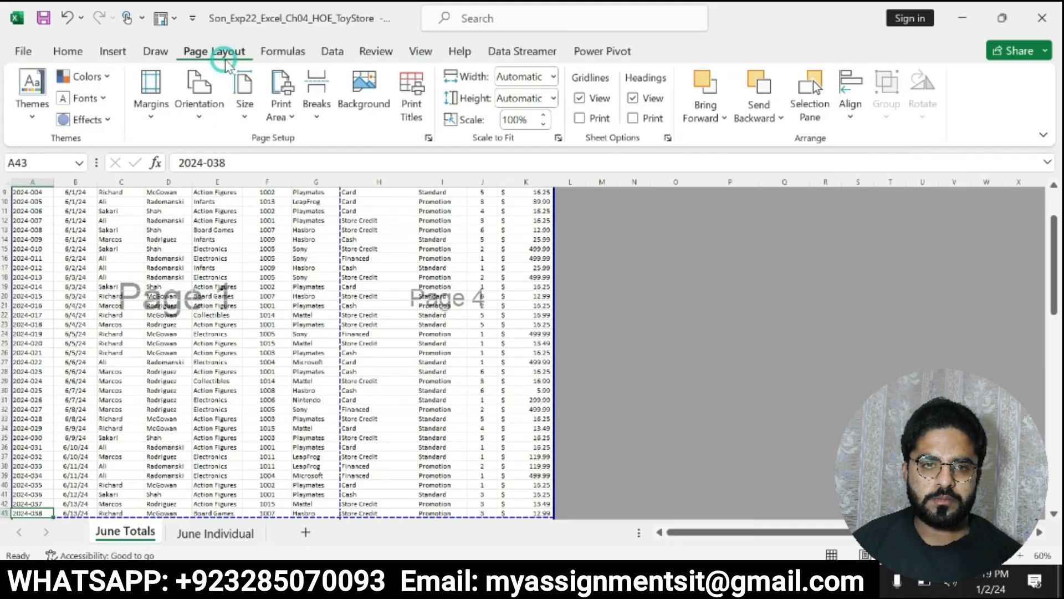
{"action": "left_click", "coordinate": [321, 125]}
{"action": "left_click", "coordinate": [326, 142]}
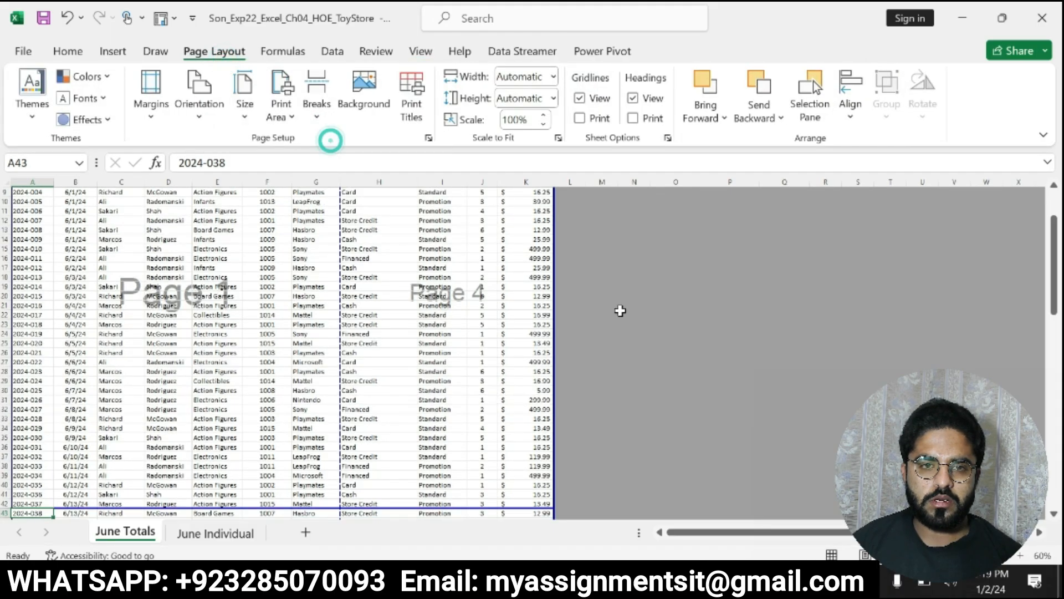
- Check the 6/24 date in the Word instructions and insert a page break above row 84, after the last 6/24/24 transaction
{"action": "left_click_drag", "start_coordinate": [1054, 303], "coordinate": [1057, 339]}
{"action": "left_click_drag", "start_coordinate": [1058, 355], "coordinate": [1059, 409]}
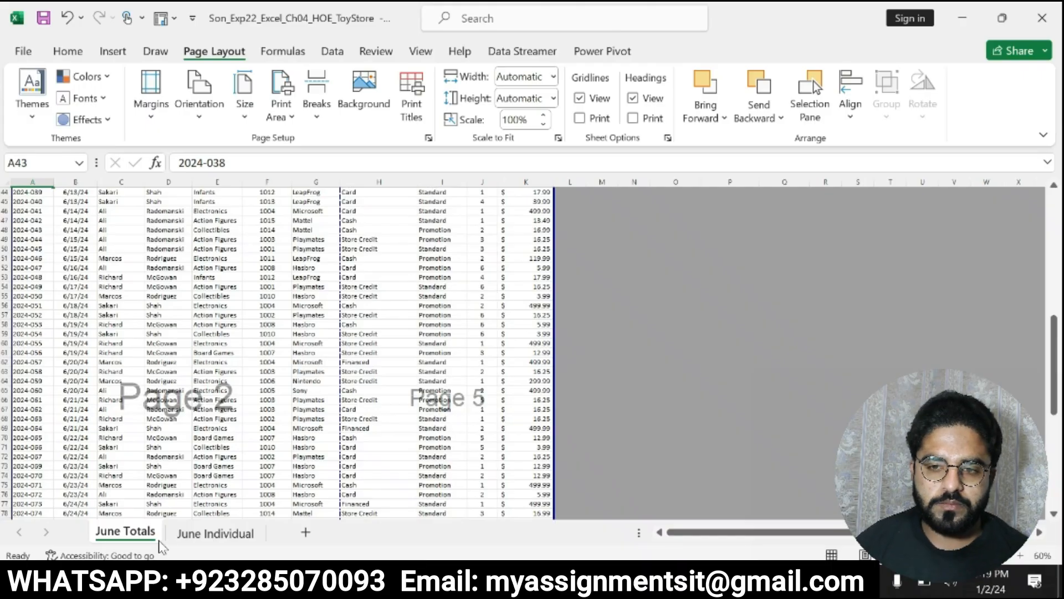
{"action": "left_click", "coordinate": [673, 579]}
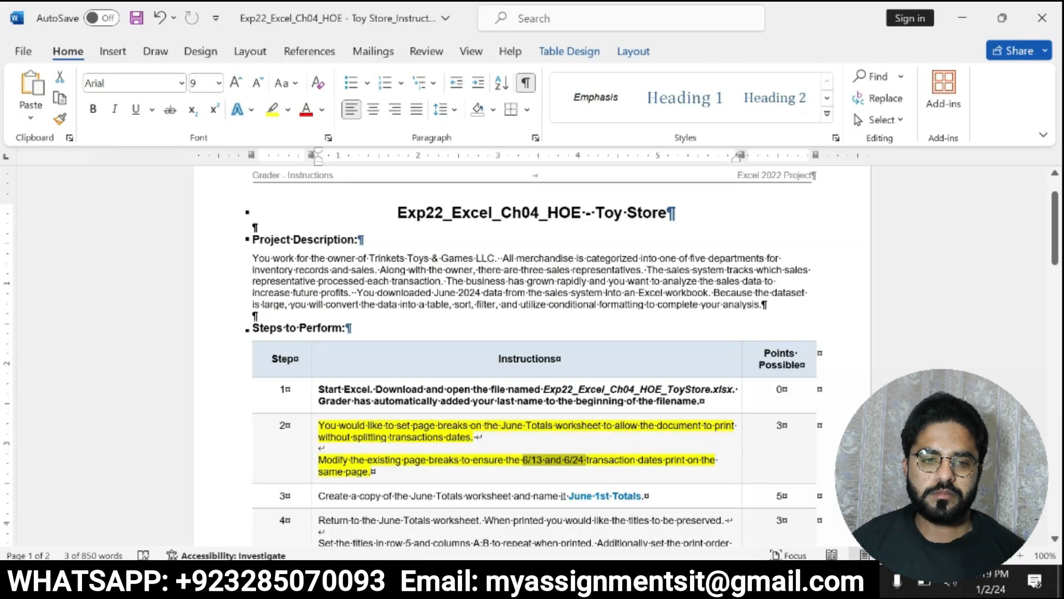
{"action": "left_click", "coordinate": [573, 458]}
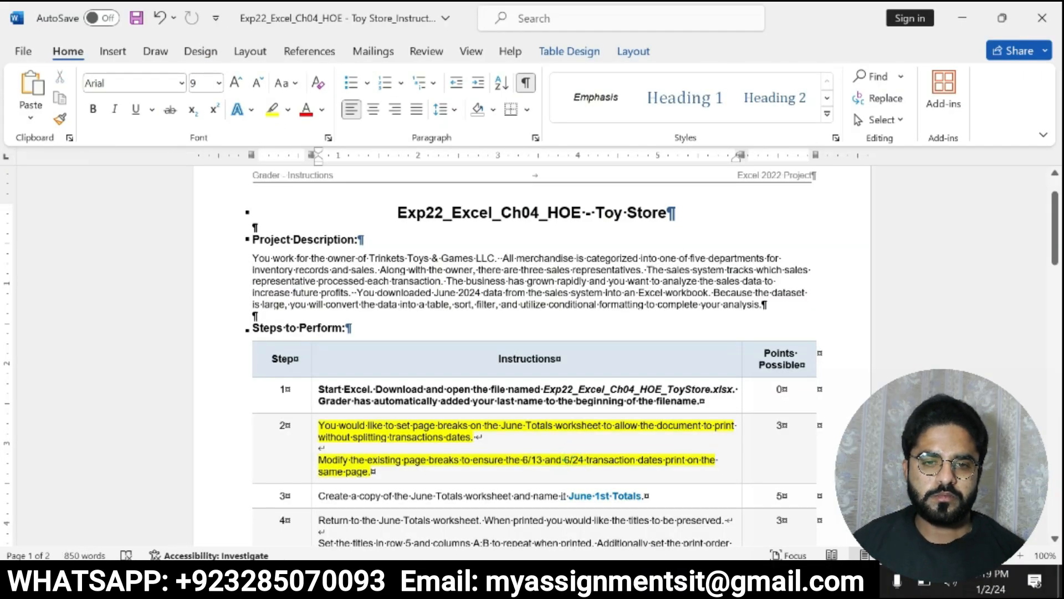
{"action": "double_click", "coordinate": [572, 459]}
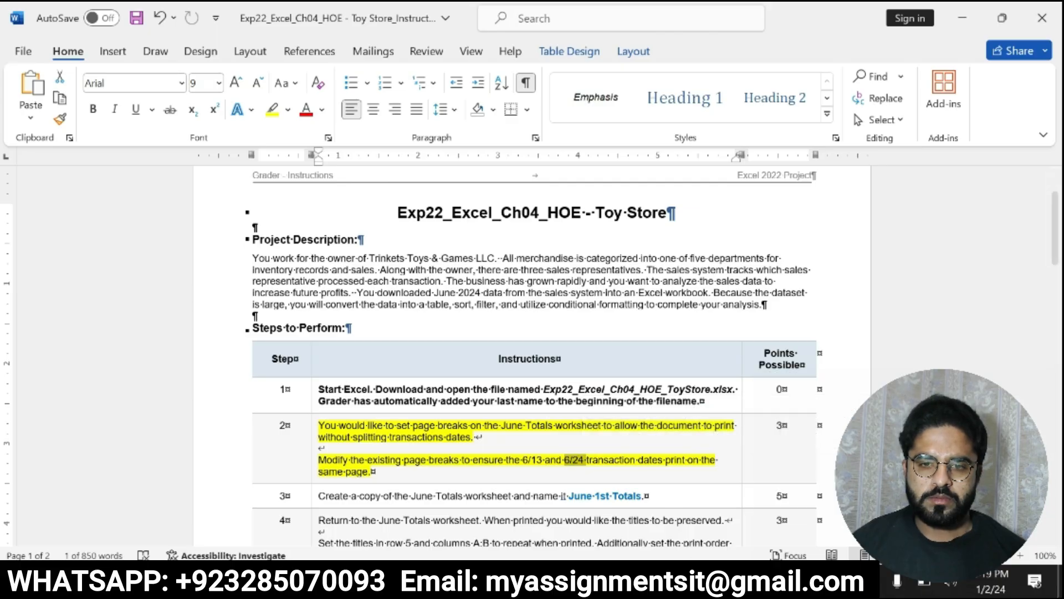
{"action": "left_click", "coordinate": [646, 580]}
{"action": "left_click_drag", "start_coordinate": [1053, 361], "coordinate": [1053, 376]}
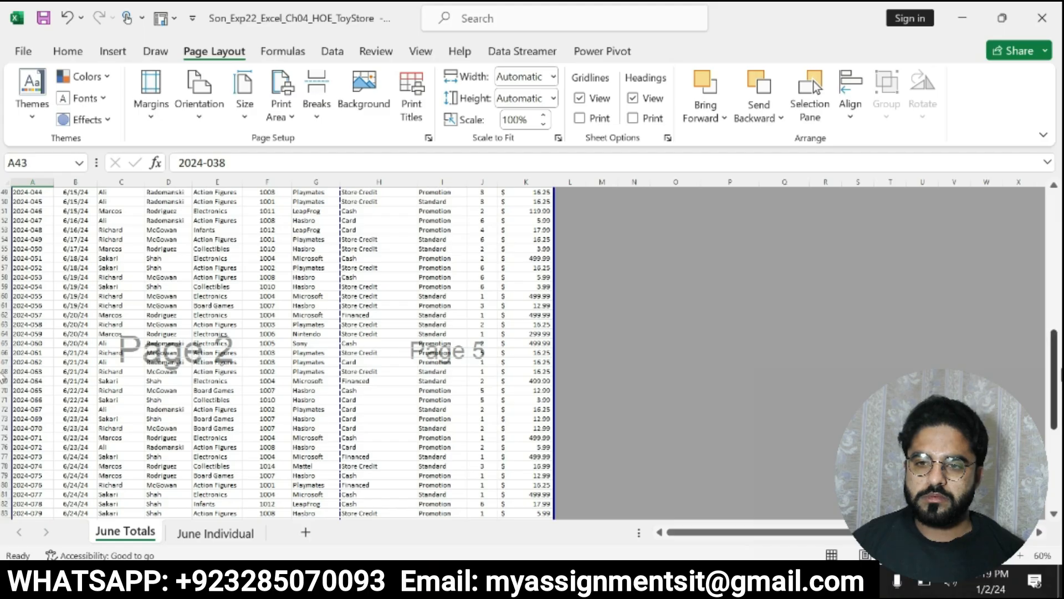
{"action": "left_click_drag", "start_coordinate": [1054, 379], "coordinate": [1056, 389]}
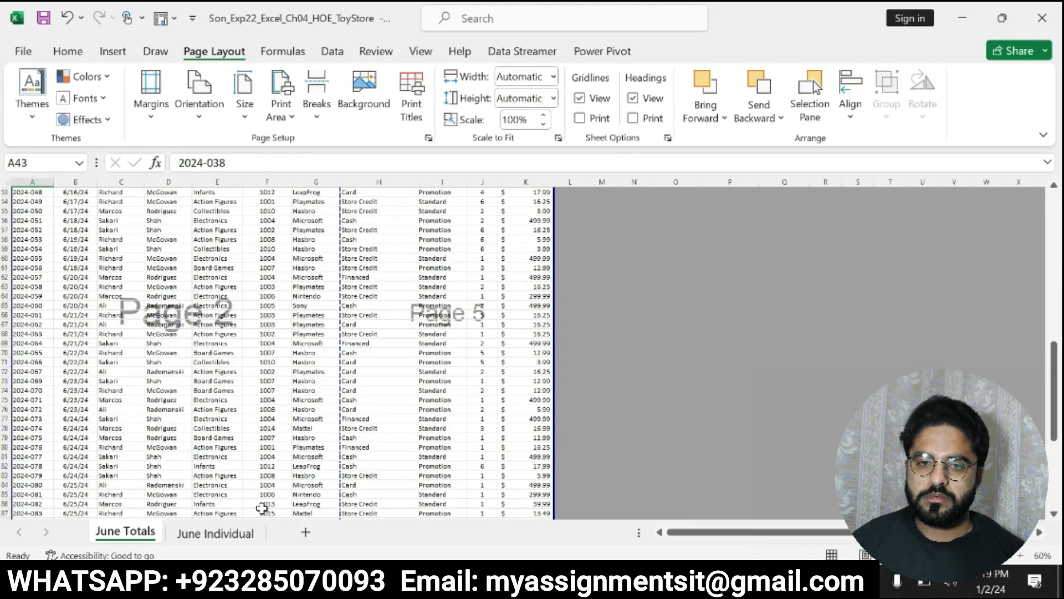
{"action": "left_click", "coordinate": [33, 485]}
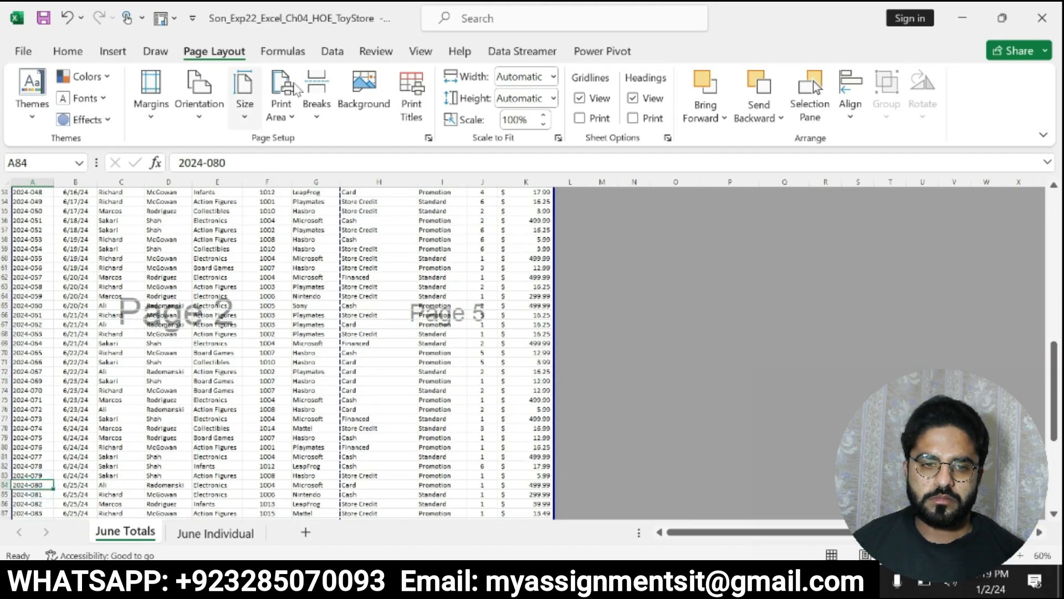
{"action": "left_click", "coordinate": [316, 114]}
{"action": "left_click", "coordinate": [361, 143]}
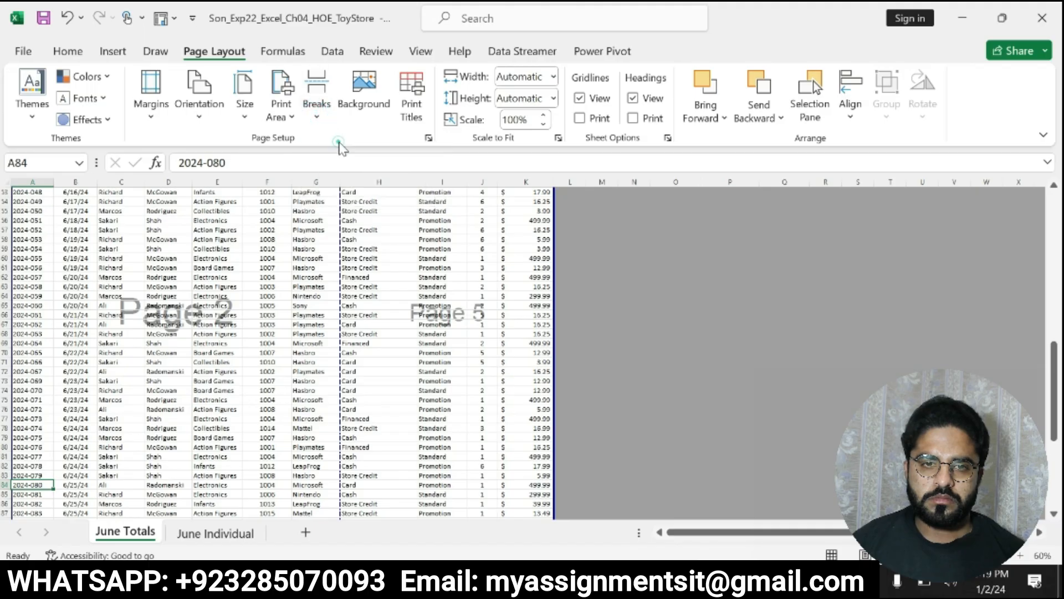
{"action": "left_click_drag", "start_coordinate": [1054, 385], "coordinate": [1052, 234]}
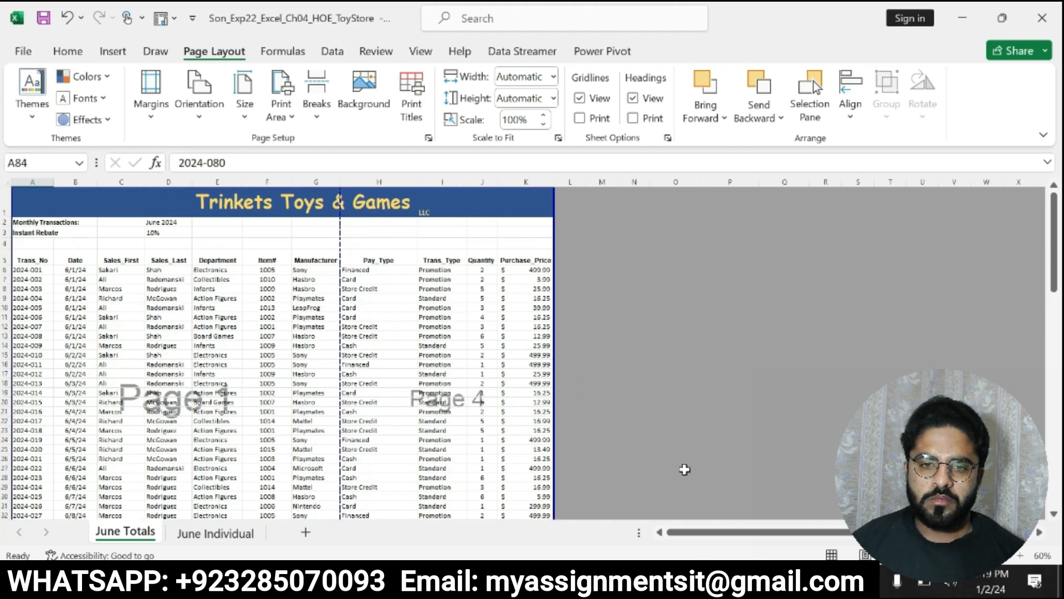
- Undo the yellow highlight on step 2 in the Word instructions and return to the Excel workbook
{"action": "key", "text": "alt+Tab"}
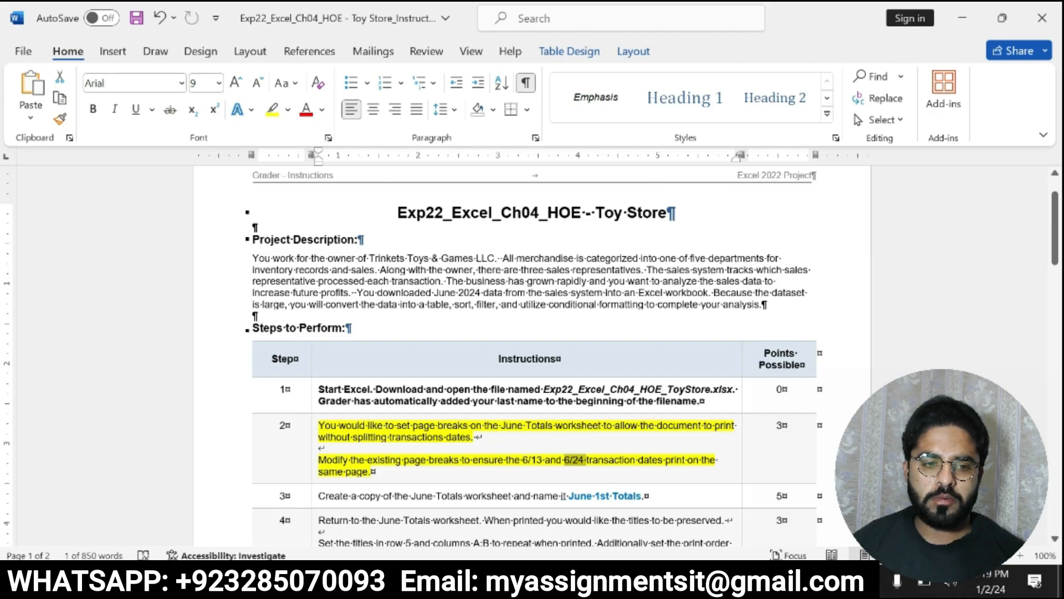
{"action": "key", "text": "ctrl+z"}
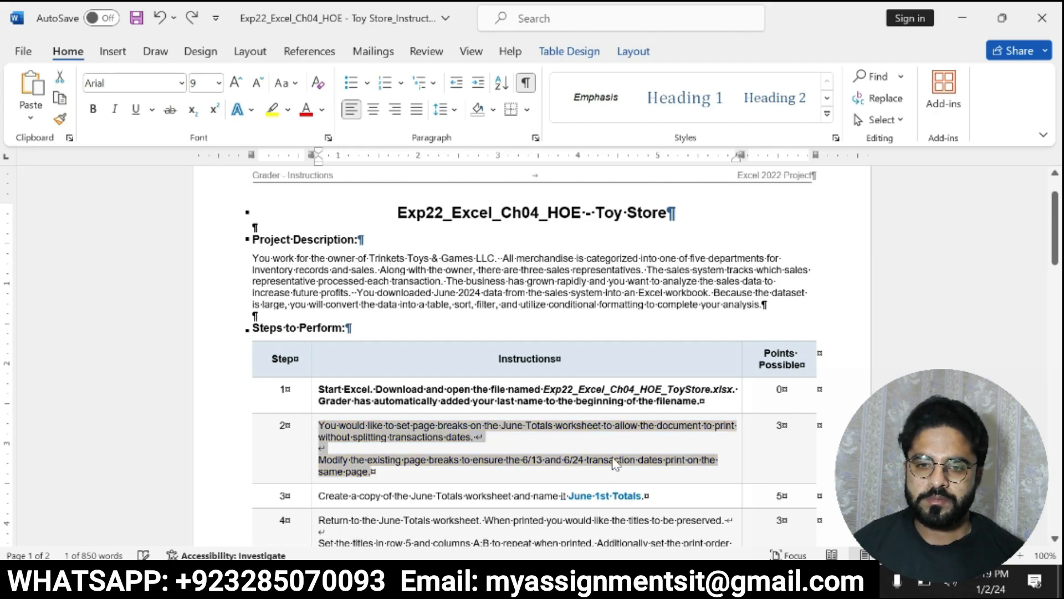
{"action": "key", "text": "alt+Tab"}
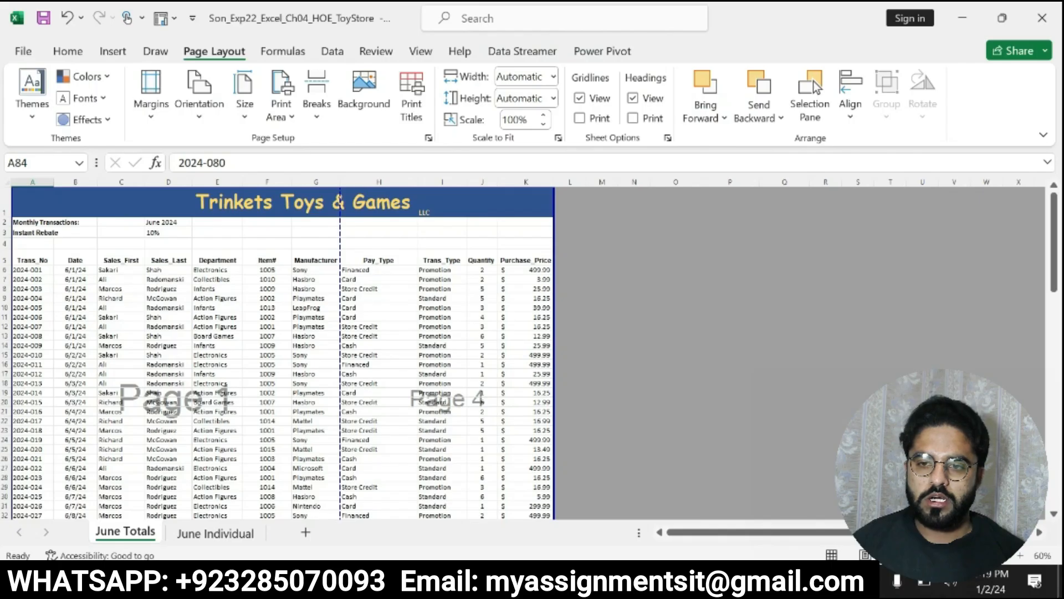
- Show the June Totals worksheet in Normal view
{"action": "left_click", "coordinate": [420, 51]}
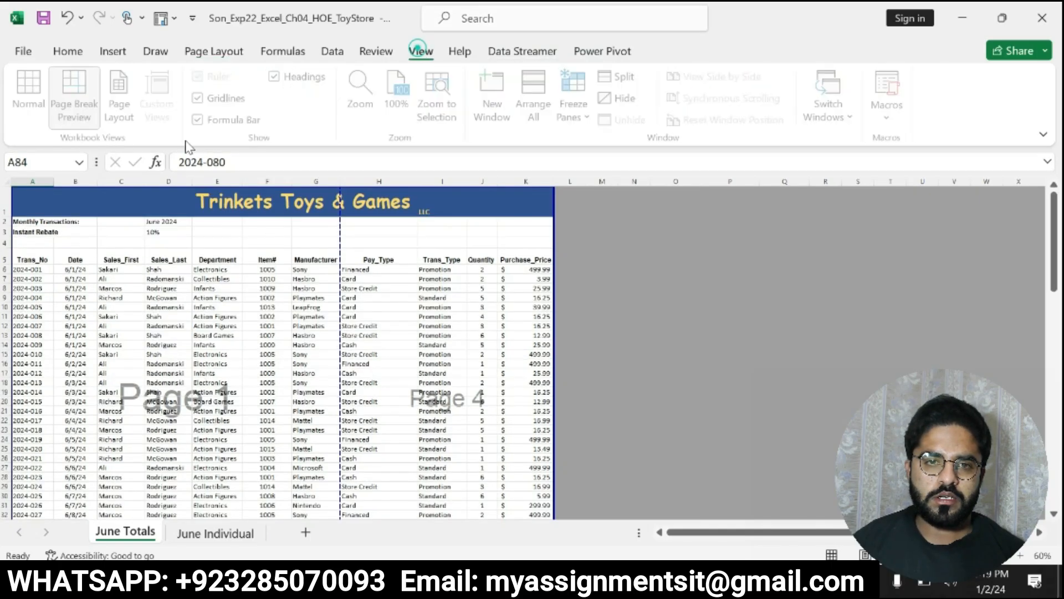
{"action": "left_click", "coordinate": [32, 88]}
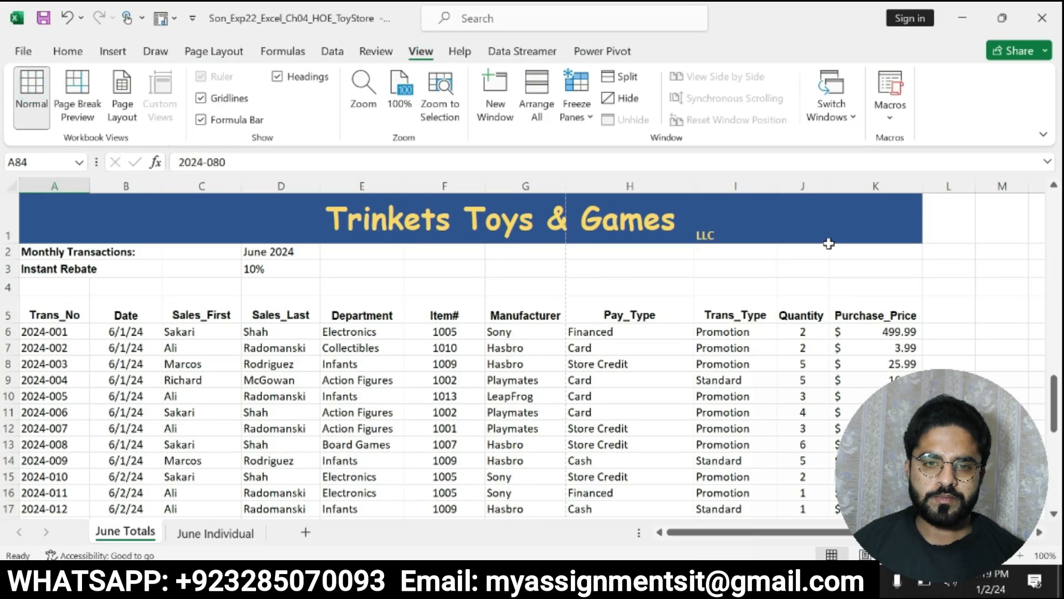
{"action": "left_click", "coordinate": [1055, 399]}
{"action": "left_click_drag", "start_coordinate": [1057, 397], "coordinate": [1044, 220]}
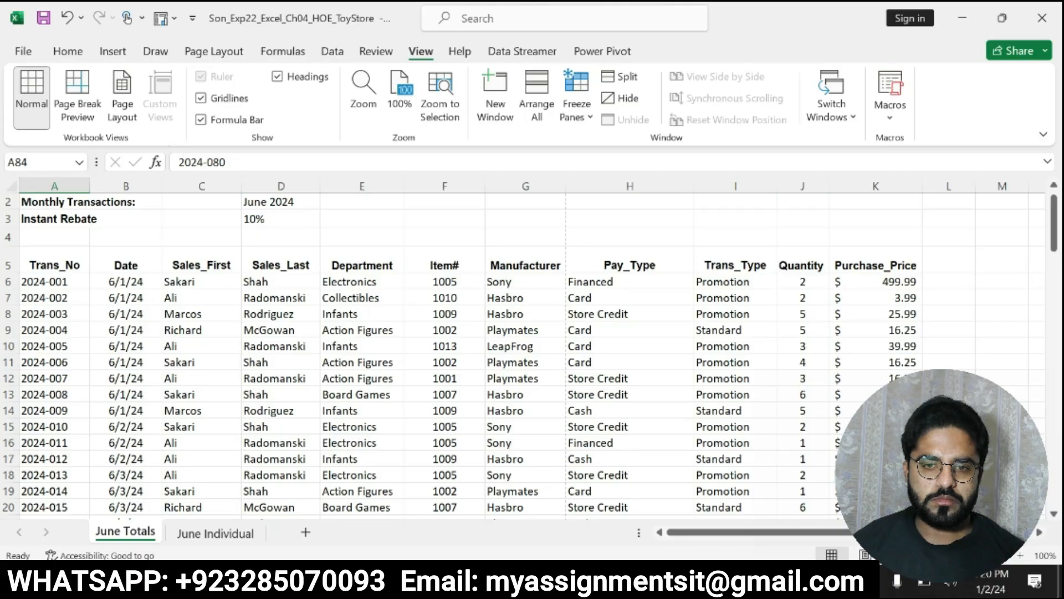
- Switch to the Word instructions and highlight the step 3 worksheet-copy instruction in yellow
{"action": "left_click", "coordinate": [382, 581]}
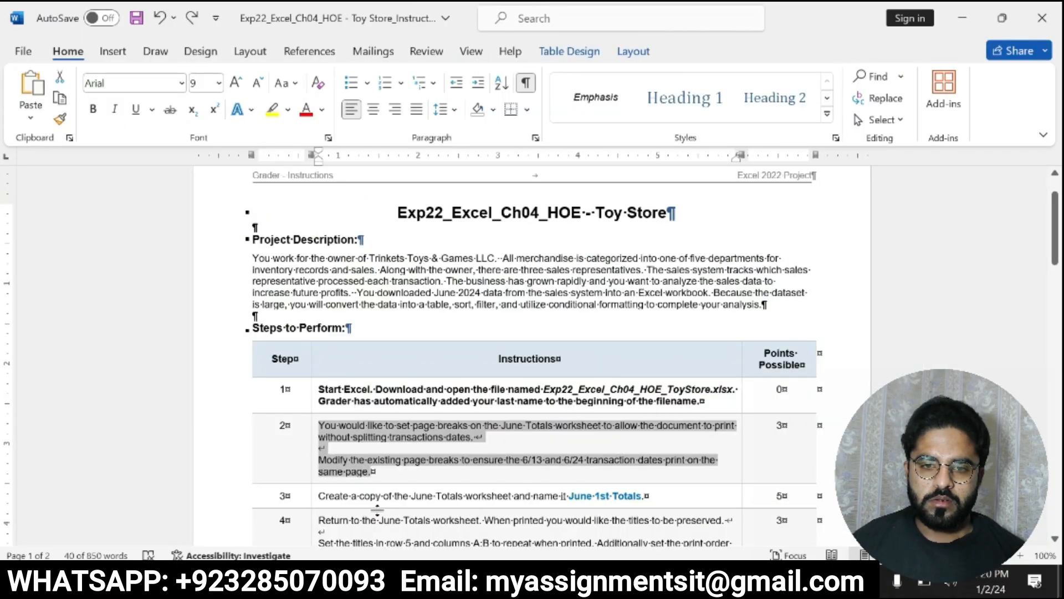
{"action": "left_click_drag", "start_coordinate": [319, 496], "coordinate": [646, 496]}
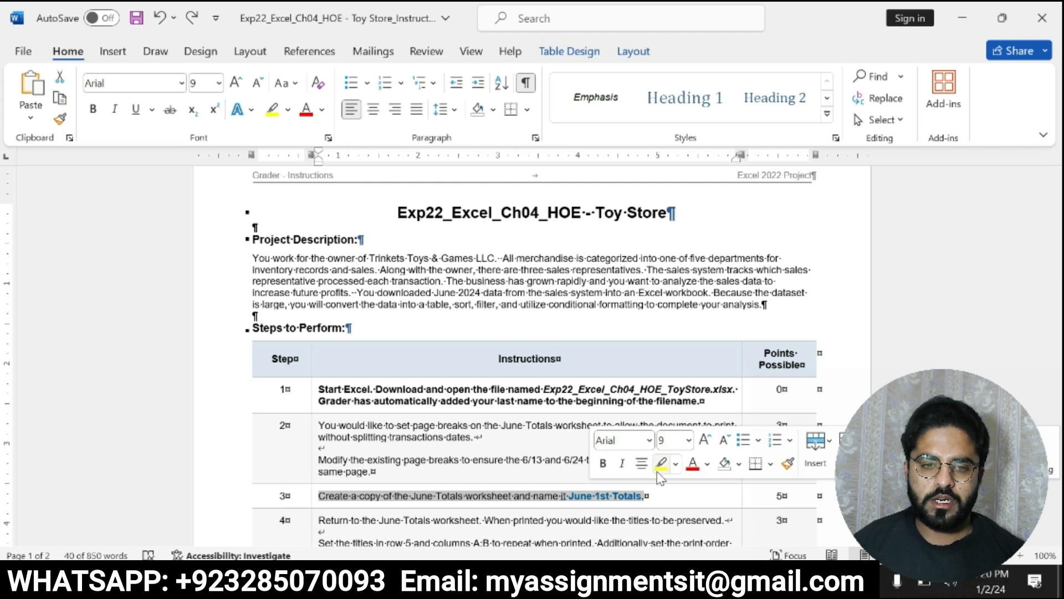
{"action": "left_click", "coordinate": [660, 466]}
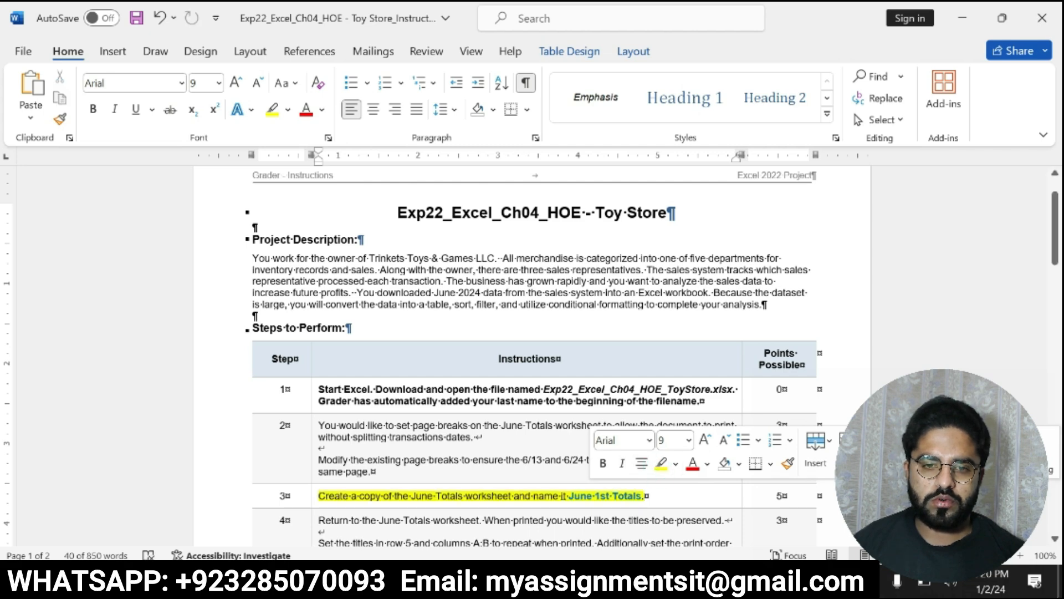
- Check the source and new worksheet names in step 3 of the instructions, then return to the Excel workbook
{"action": "left_click_drag", "start_coordinate": [569, 496], "coordinate": [628, 499]}
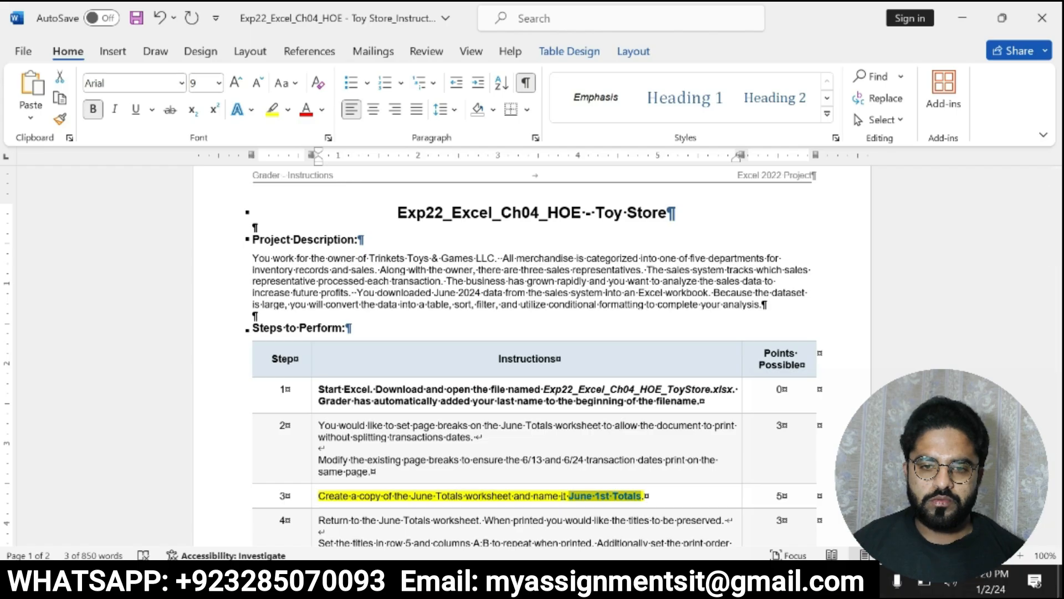
{"action": "left_click", "coordinate": [443, 579]}
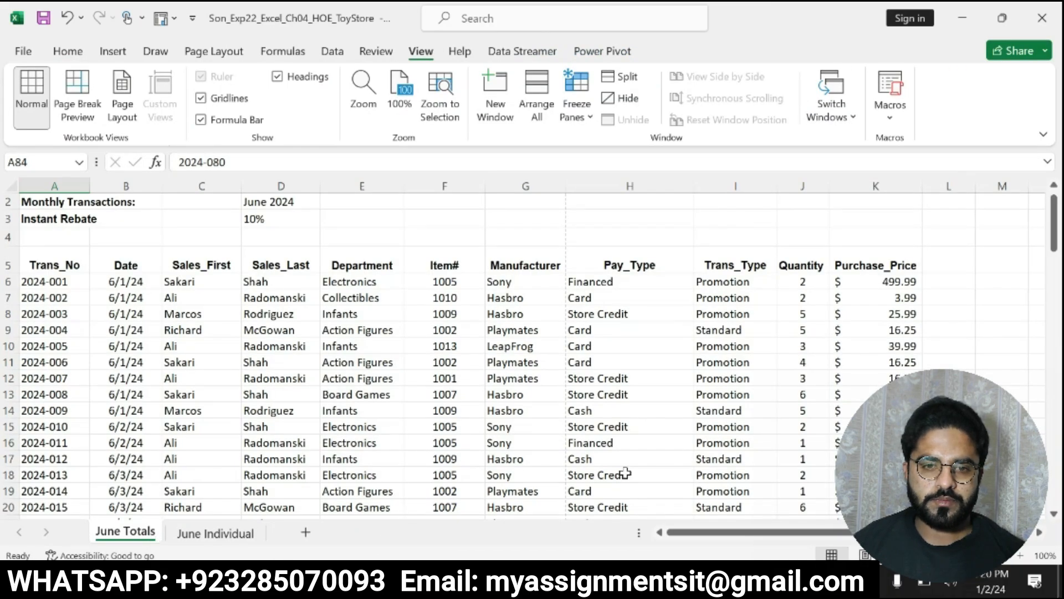
{"action": "left_click", "coordinate": [477, 579]}
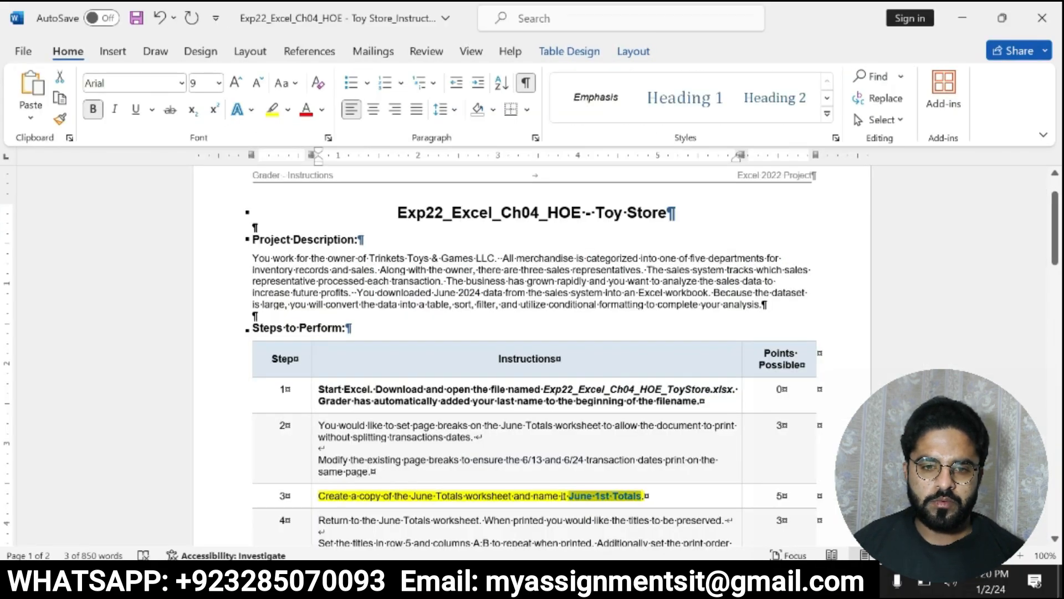
{"action": "left_click_drag", "start_coordinate": [411, 496], "coordinate": [464, 496]}
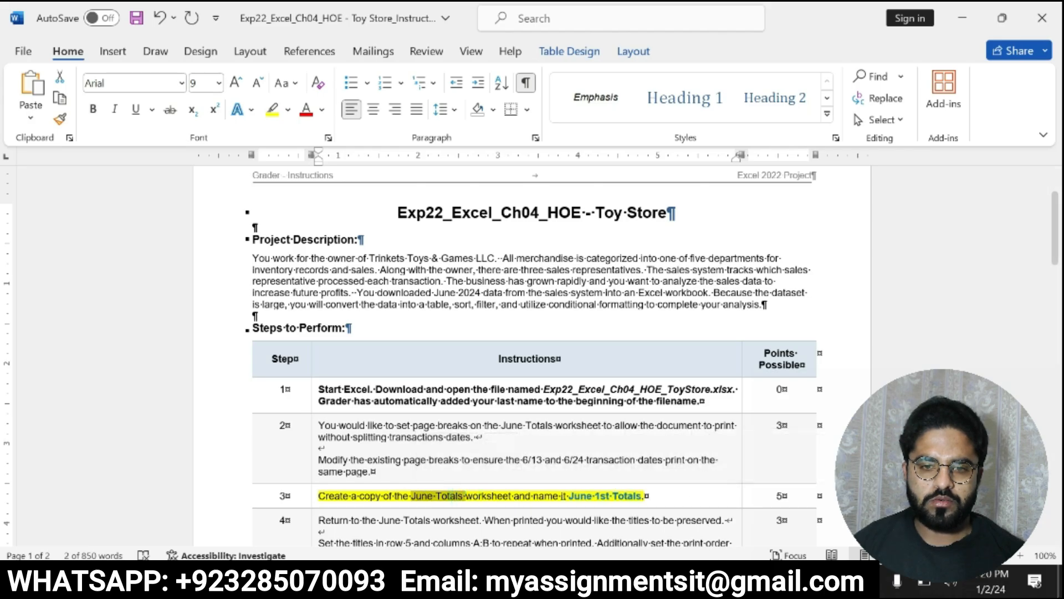
{"action": "left_click", "coordinate": [447, 580]}
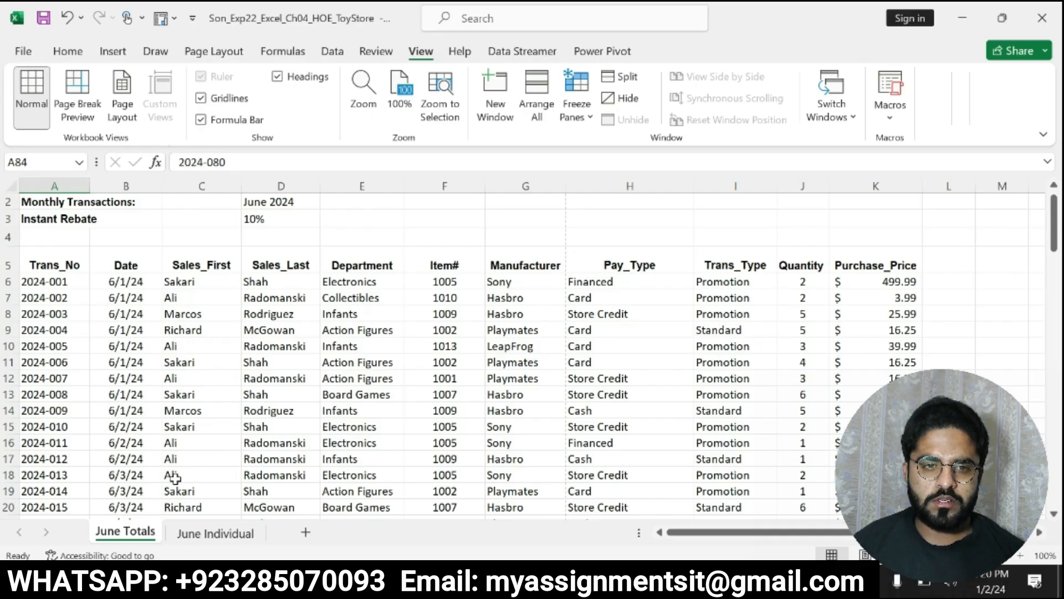
{"action": "right_click", "coordinate": [127, 532]}
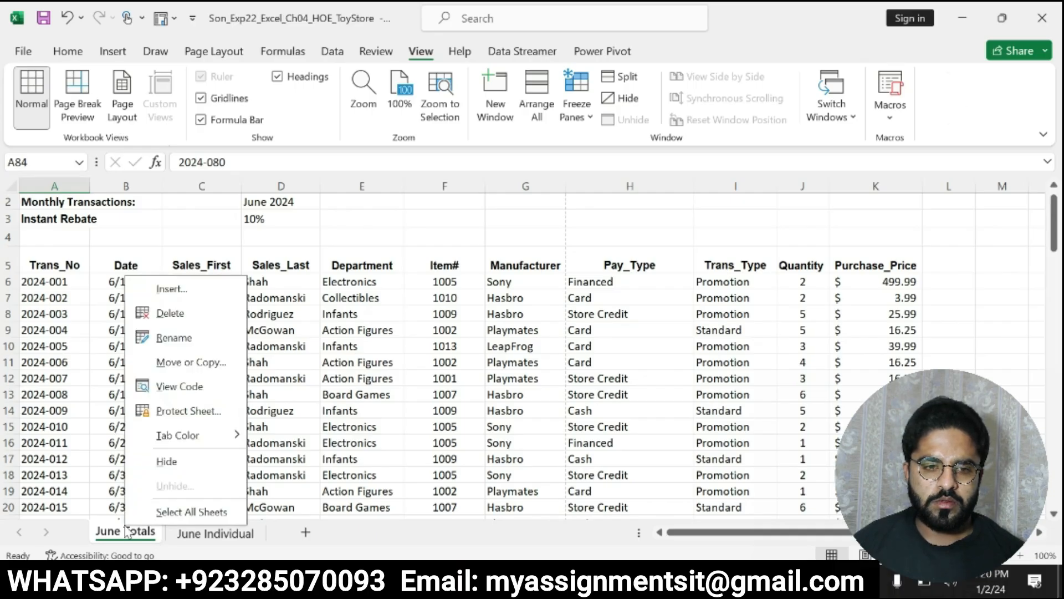
{"action": "left_click", "coordinate": [174, 363]}
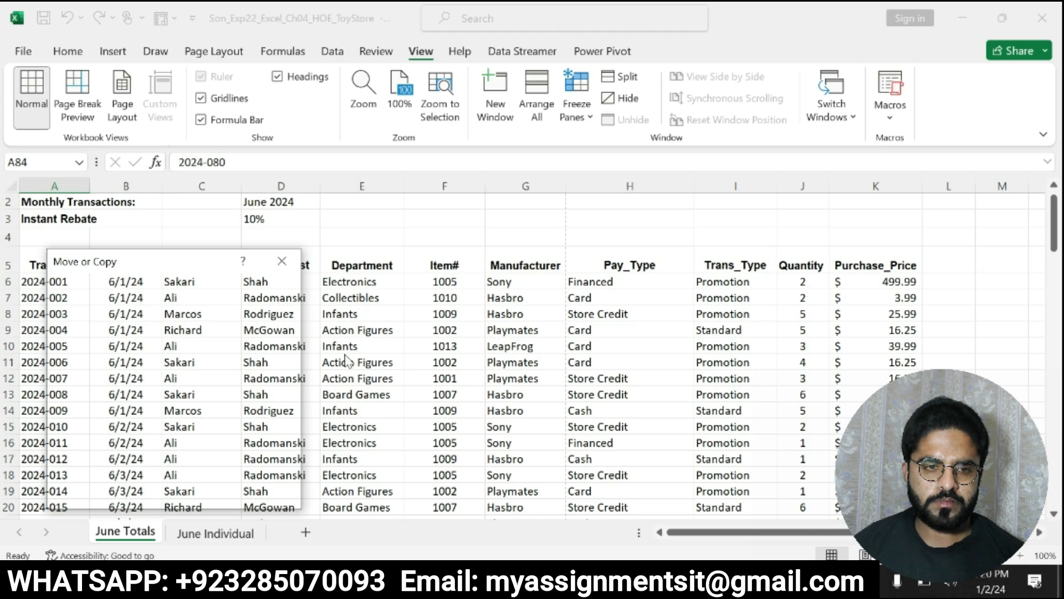
{"action": "left_click", "coordinate": [282, 262]}
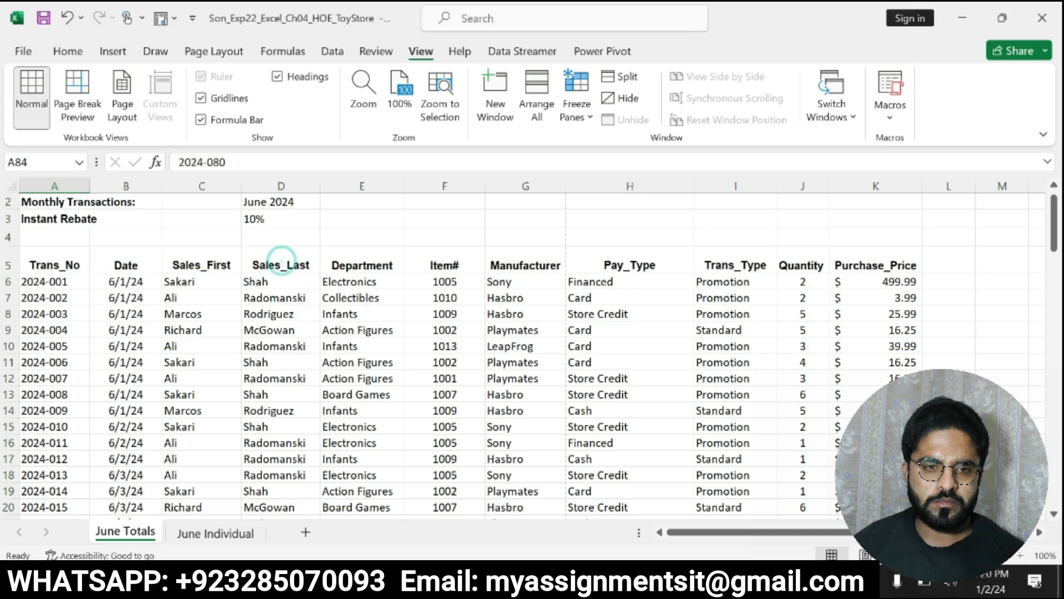
- Create a copy of the June Totals worksheet placed before June Totals in the same workbook
{"action": "right_click", "coordinate": [134, 537]}
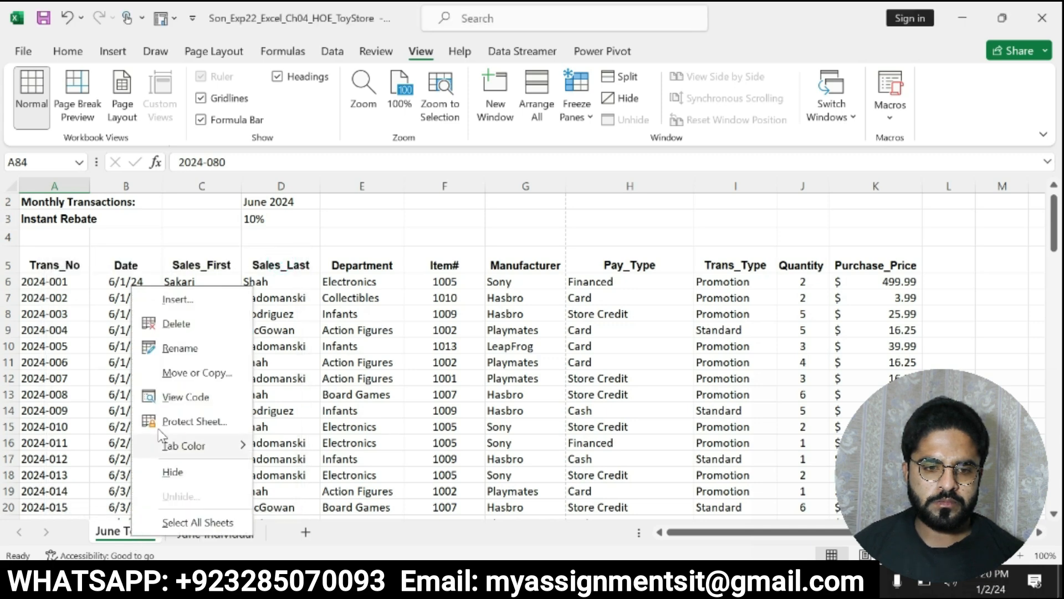
{"action": "left_click", "coordinate": [172, 373]}
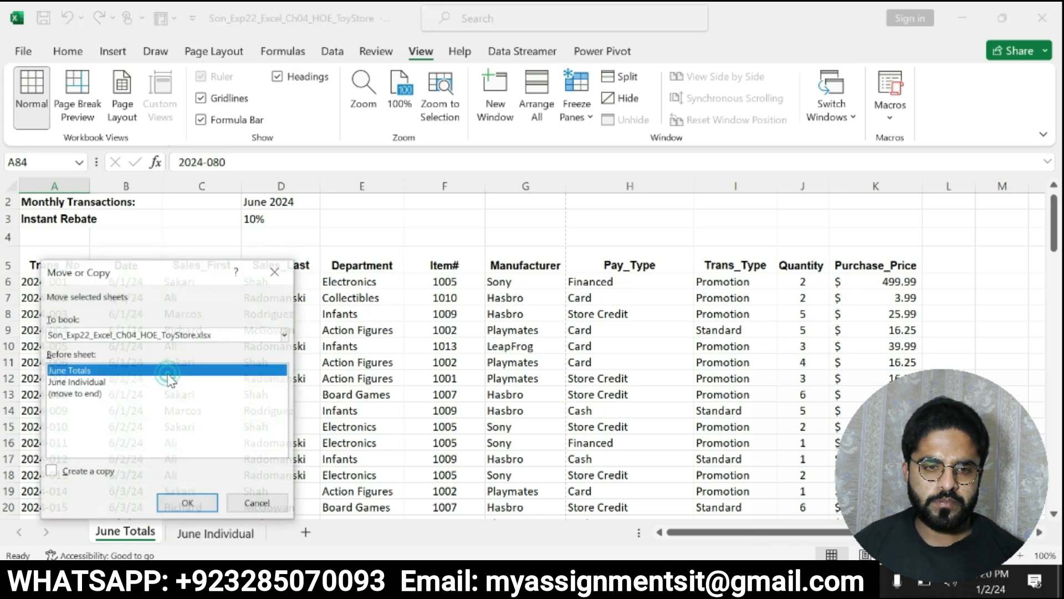
{"action": "left_click", "coordinate": [51, 472]}
{"action": "left_click", "coordinate": [207, 502]}
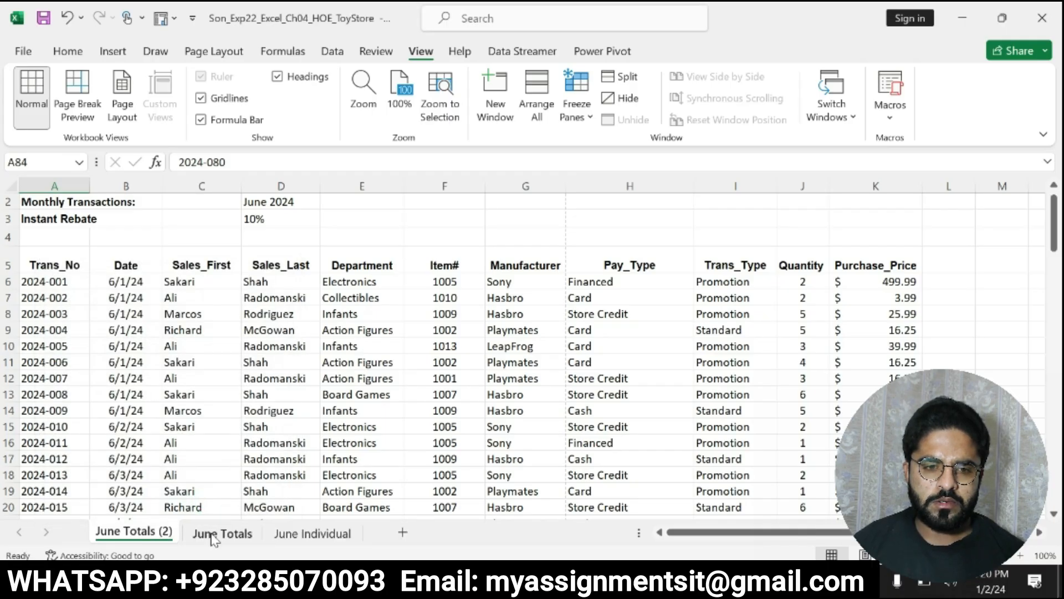
- Rename the copied worksheet as June 1st Totals
{"action": "right_click", "coordinate": [161, 537]}
{"action": "left_click", "coordinate": [195, 348]}
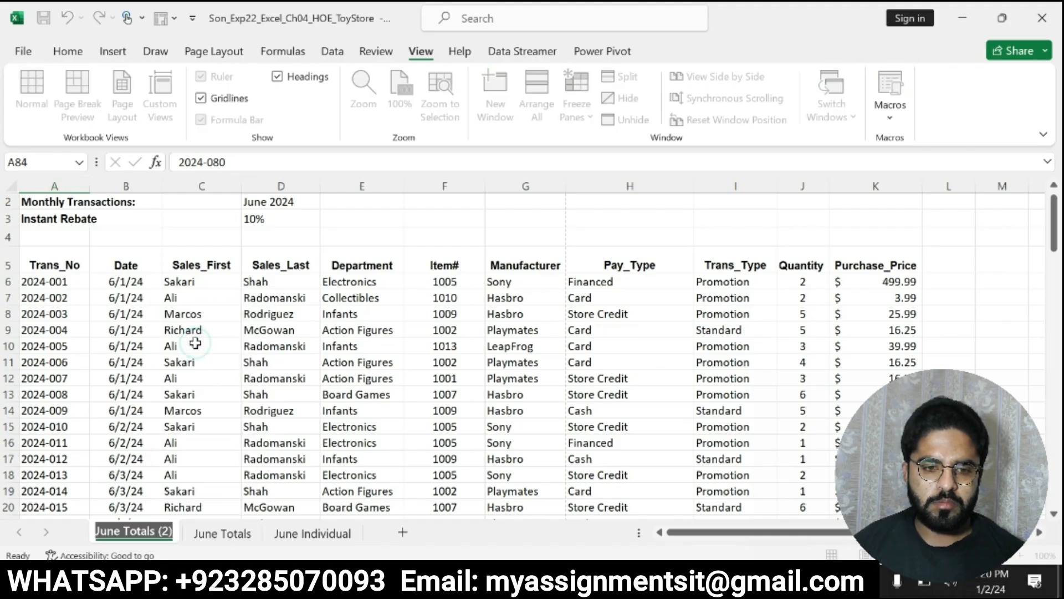
{"action": "type", "text": "June 1st Totals"}
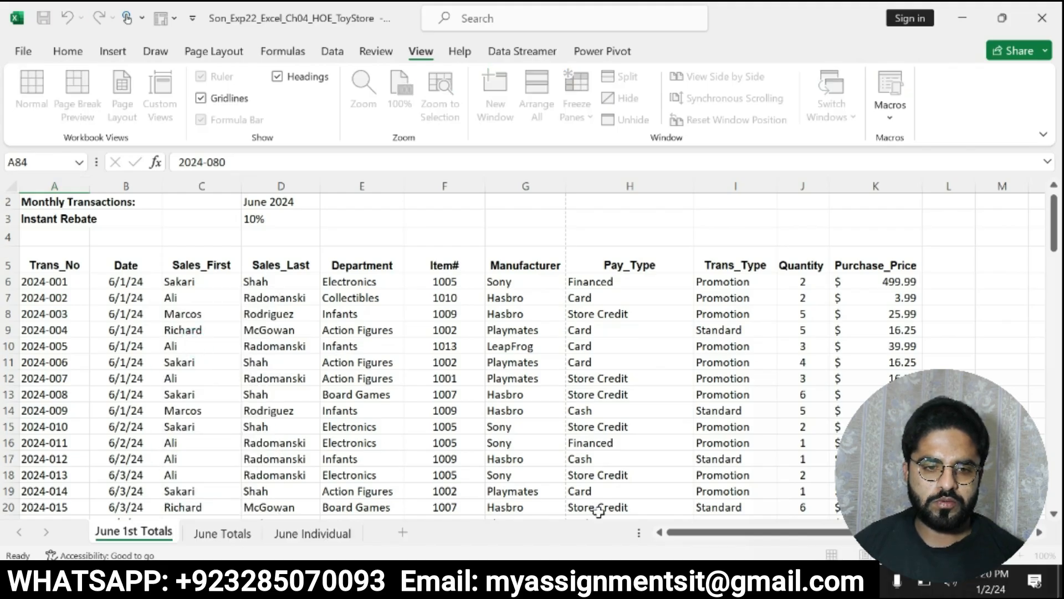
- Undo the yellow highlight on step 3 in the Word instructions and highlight the step 4 print-titles instructions in yellow
{"action": "left_click", "coordinate": [588, 579]}
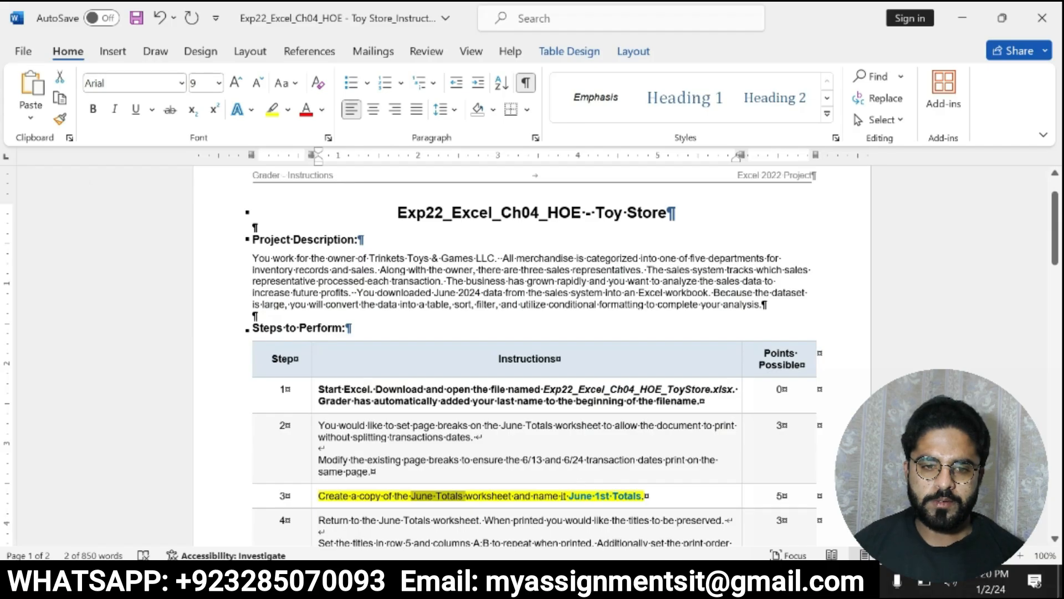
{"action": "left_click", "coordinate": [619, 505]}
{"action": "key", "text": "ctrl+z"}
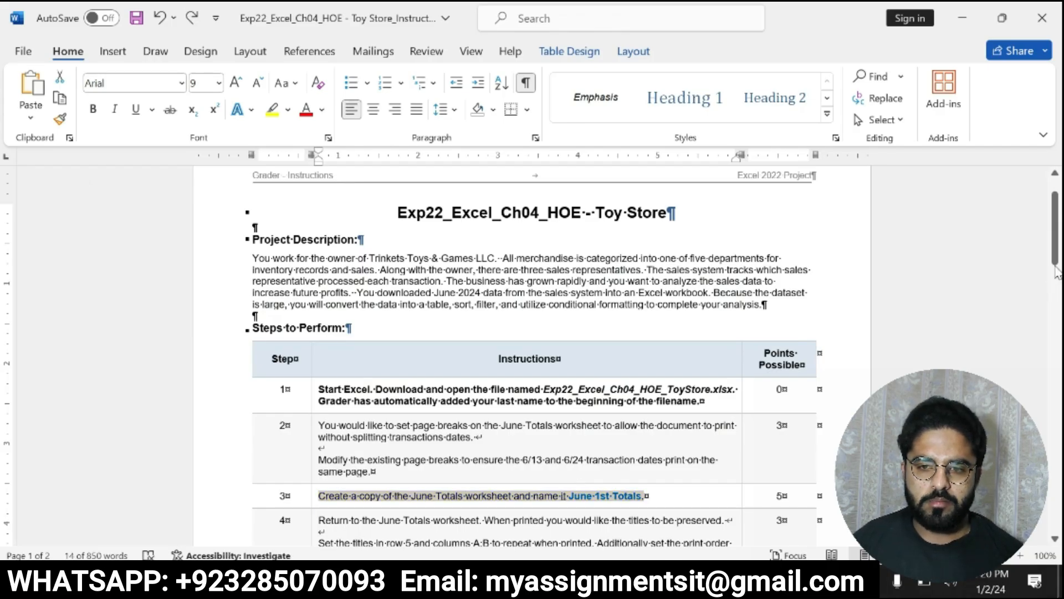
{"action": "left_click_drag", "start_coordinate": [1054, 235], "coordinate": [1055, 257]}
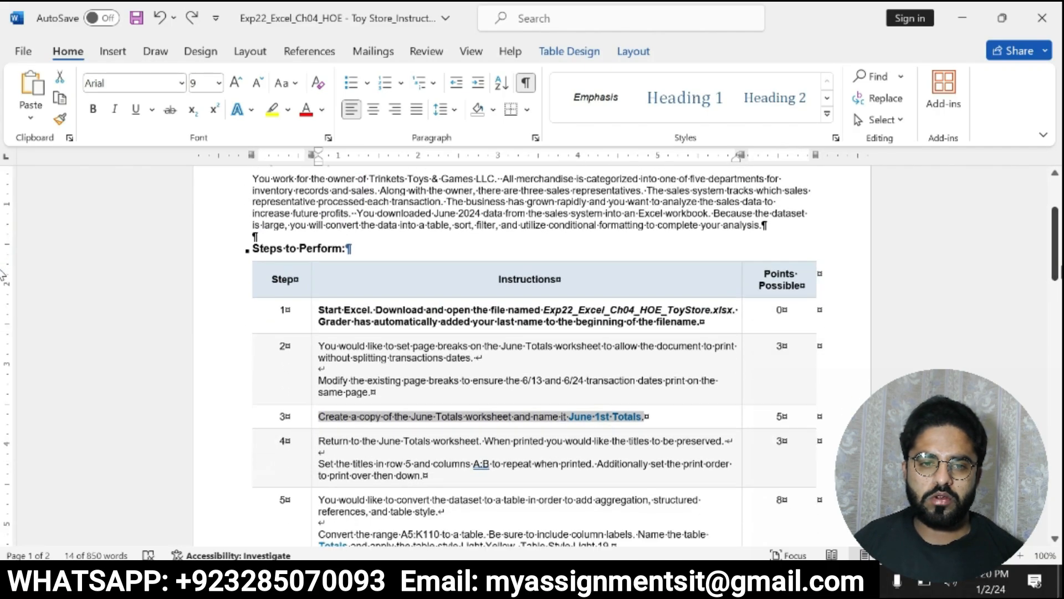
{"action": "left_click", "coordinate": [317, 441]}
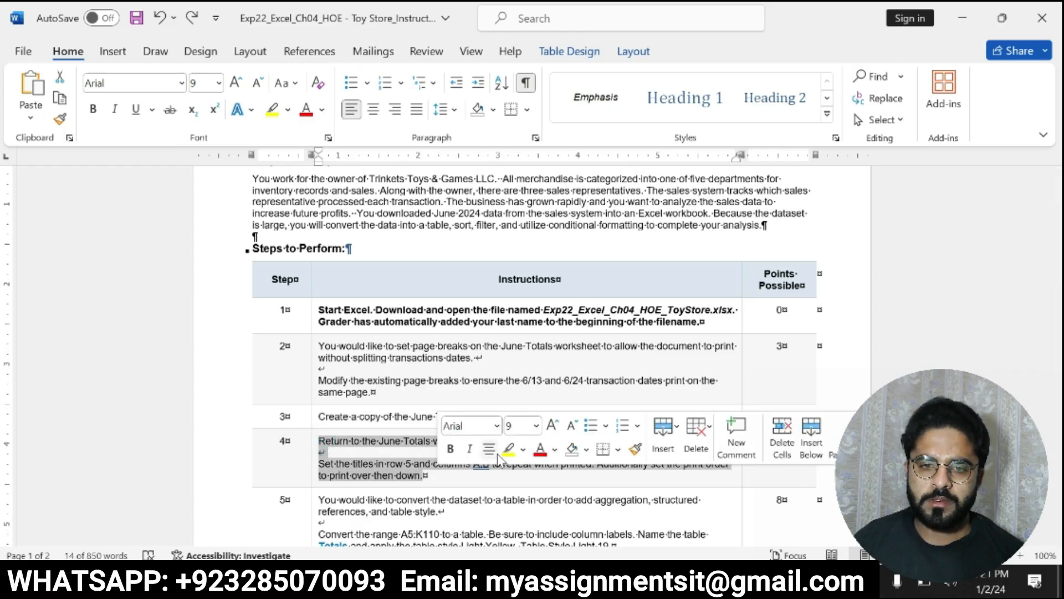
{"action": "left_click", "coordinate": [507, 448]}
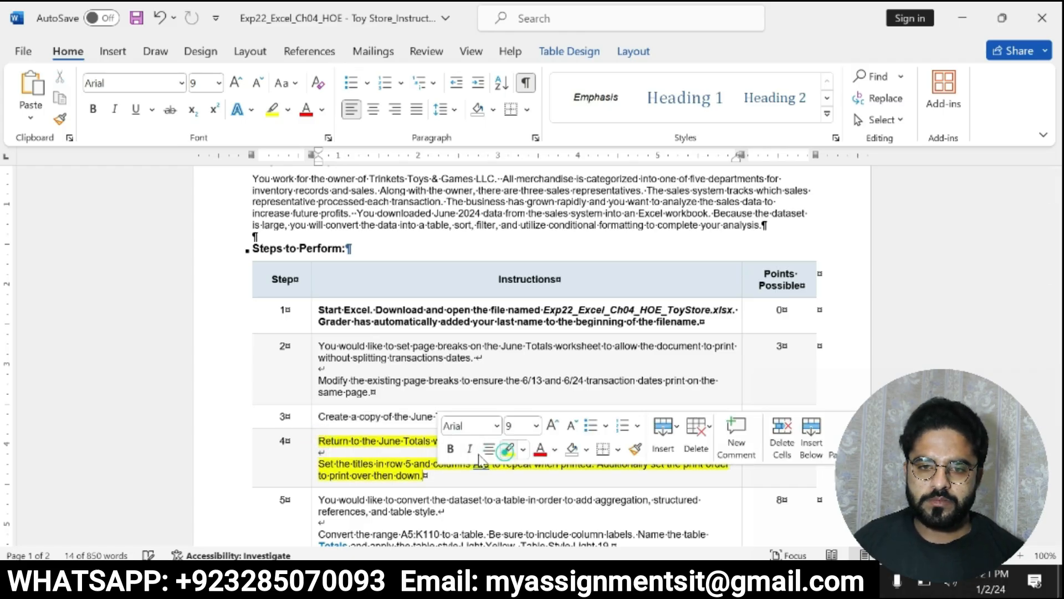
- Review step 4 for the titles to repeat, the print order and the target worksheet, and return to the Excel workbook
{"action": "left_click_drag", "start_coordinate": [319, 463], "coordinate": [501, 465]}
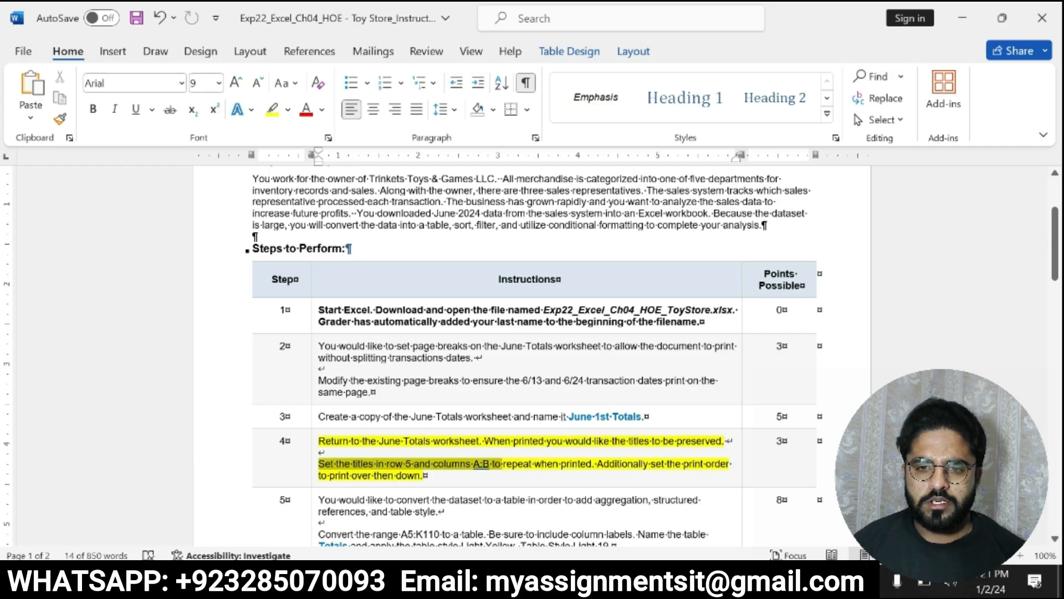
{"action": "left_click_drag", "start_coordinate": [502, 466], "coordinate": [424, 476]}
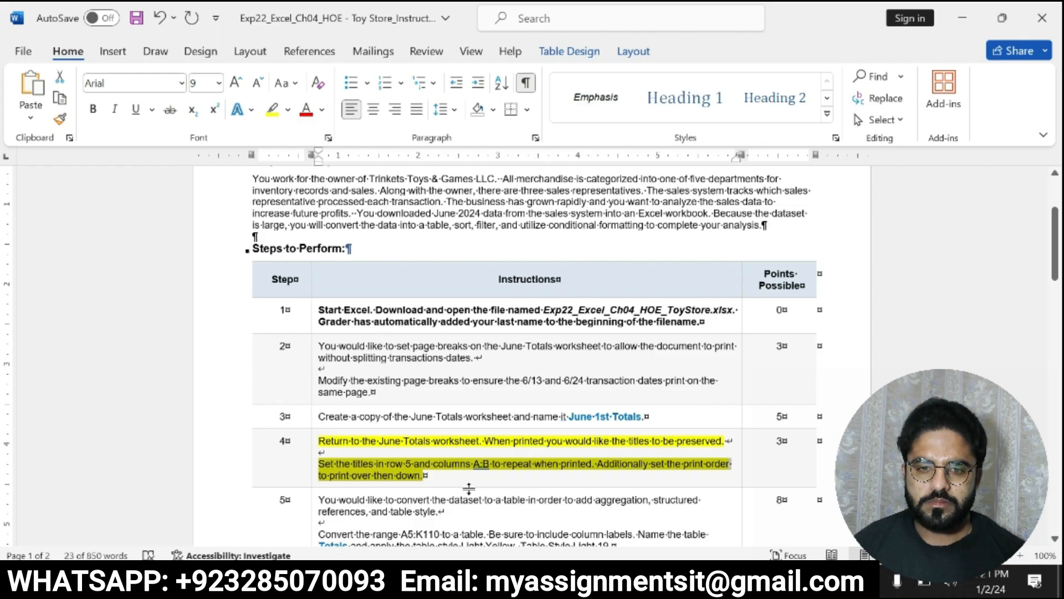
{"action": "key", "text": "alt+Tab"}
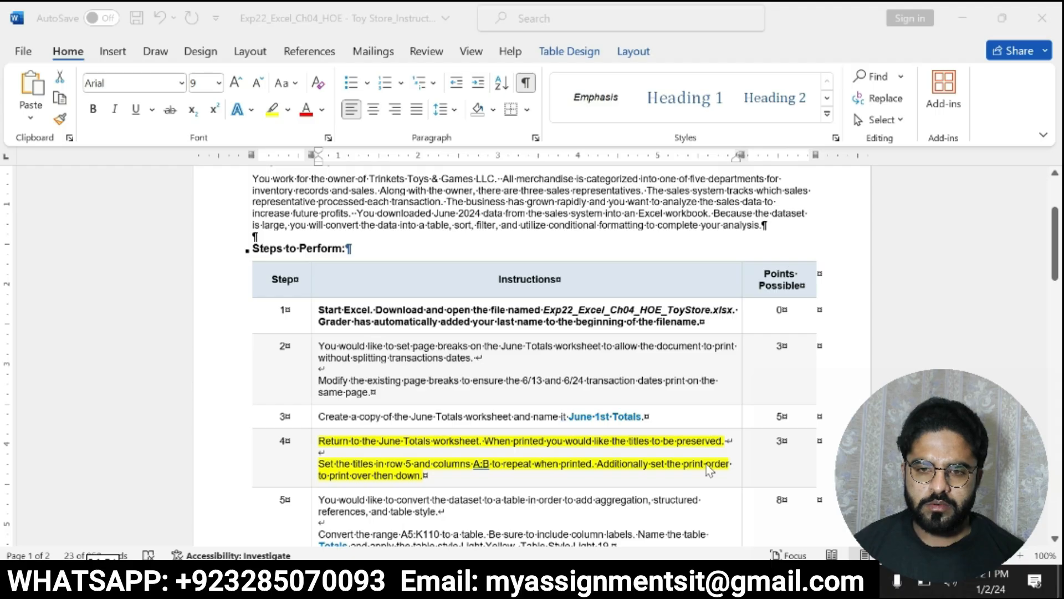
{"action": "triple_click", "coordinate": [327, 466]}
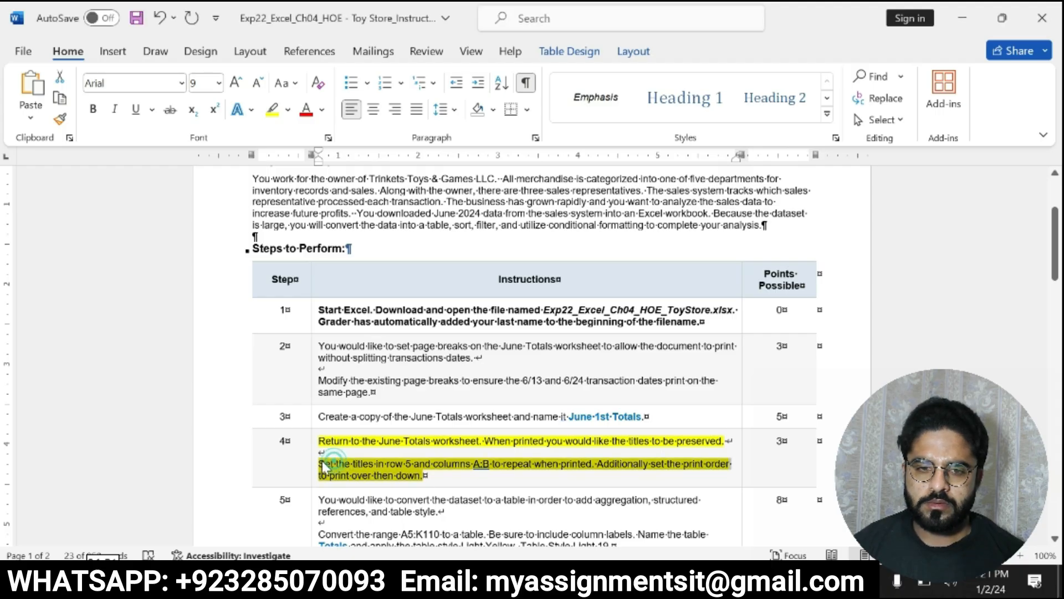
{"action": "left_click", "coordinate": [637, 581]}
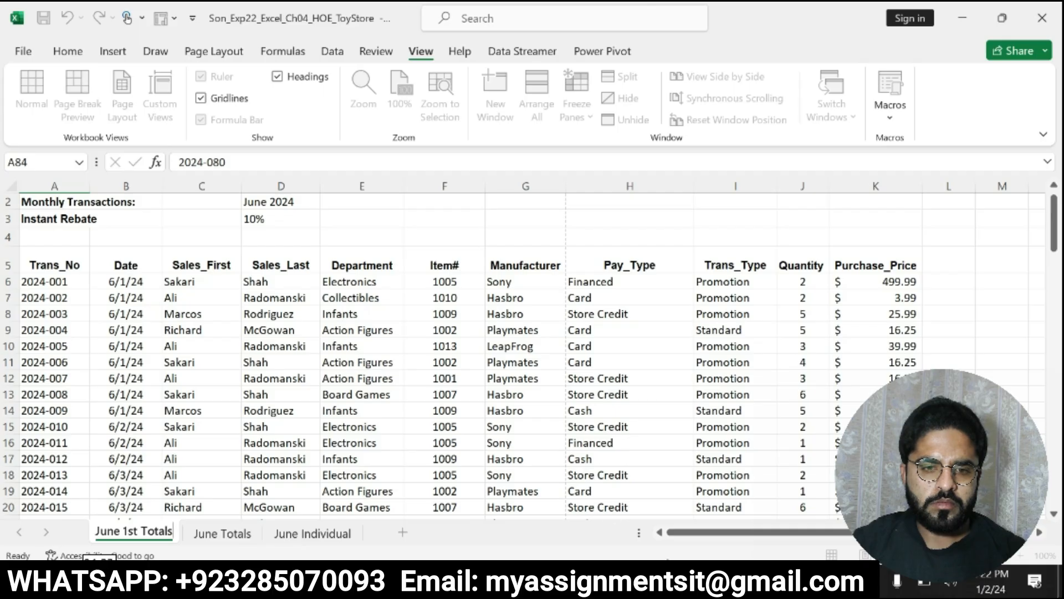
{"action": "key", "text": "alt+Tab"}
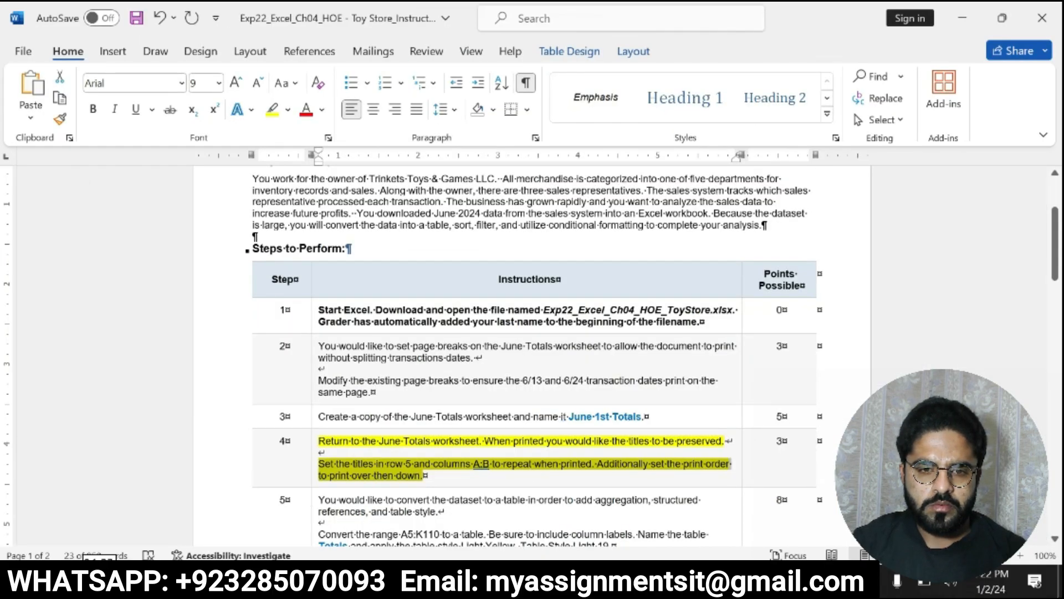
{"action": "left_click_drag", "start_coordinate": [378, 441], "coordinate": [479, 441]}
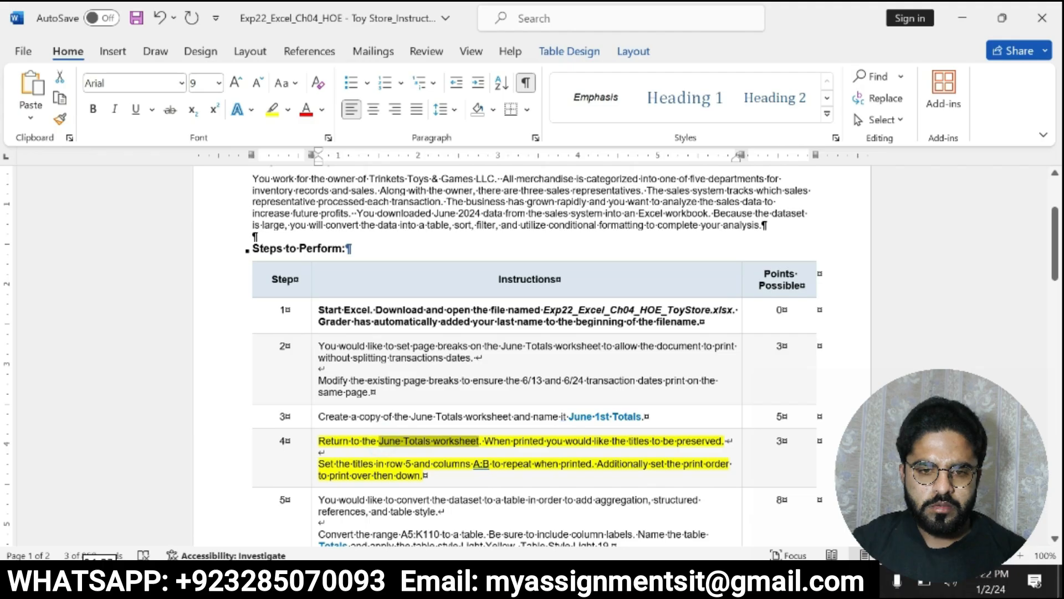
{"action": "key", "text": "alt+Tab"}
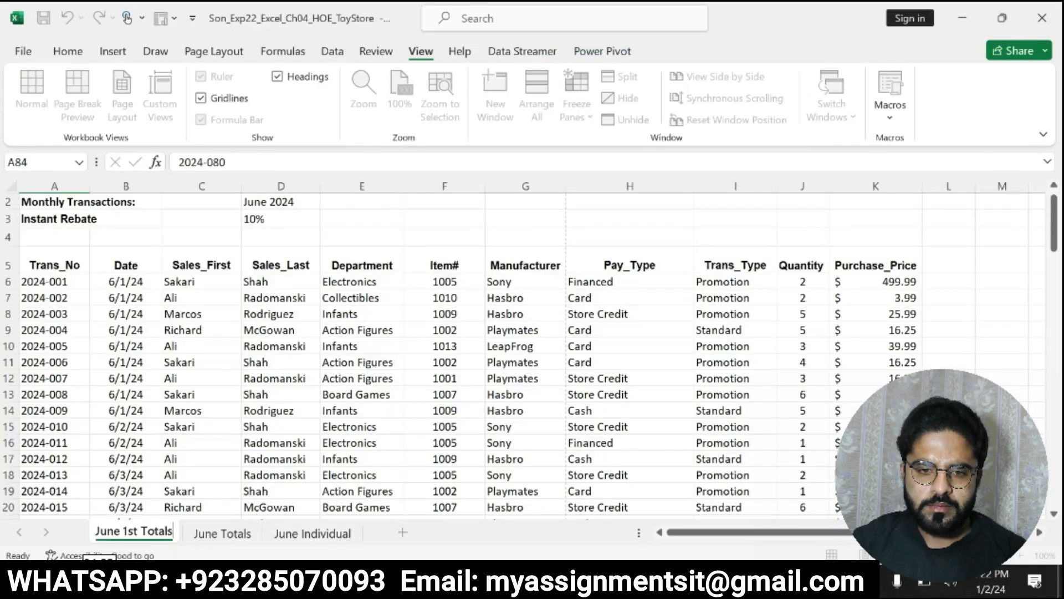
- Set the print titles on the June Totals worksheet to repeat row 5 at the top and columns A:B at the left
{"action": "left_click", "coordinate": [216, 533]}
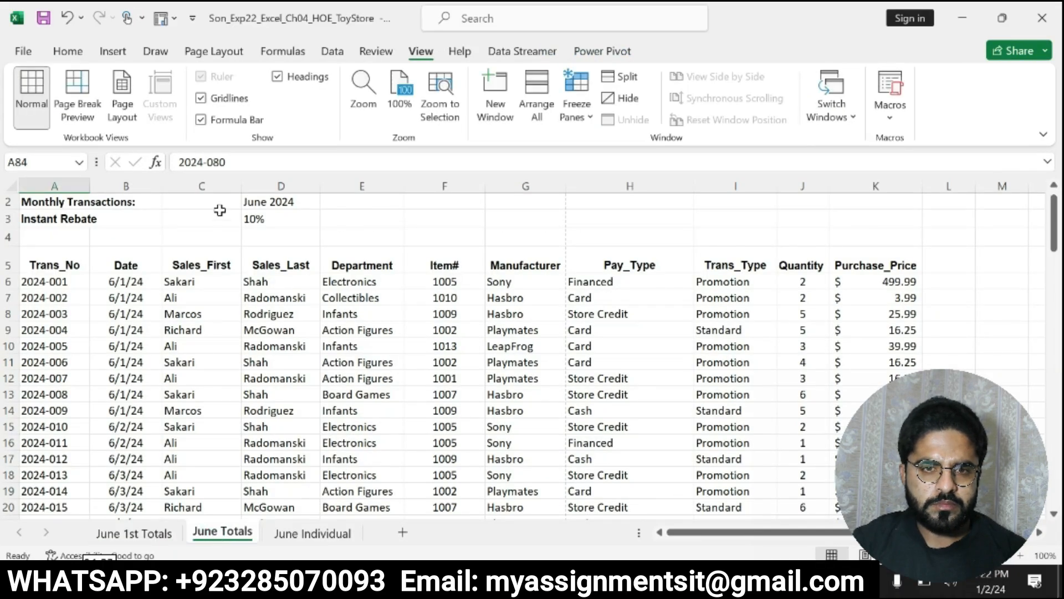
{"action": "left_click", "coordinate": [227, 53]}
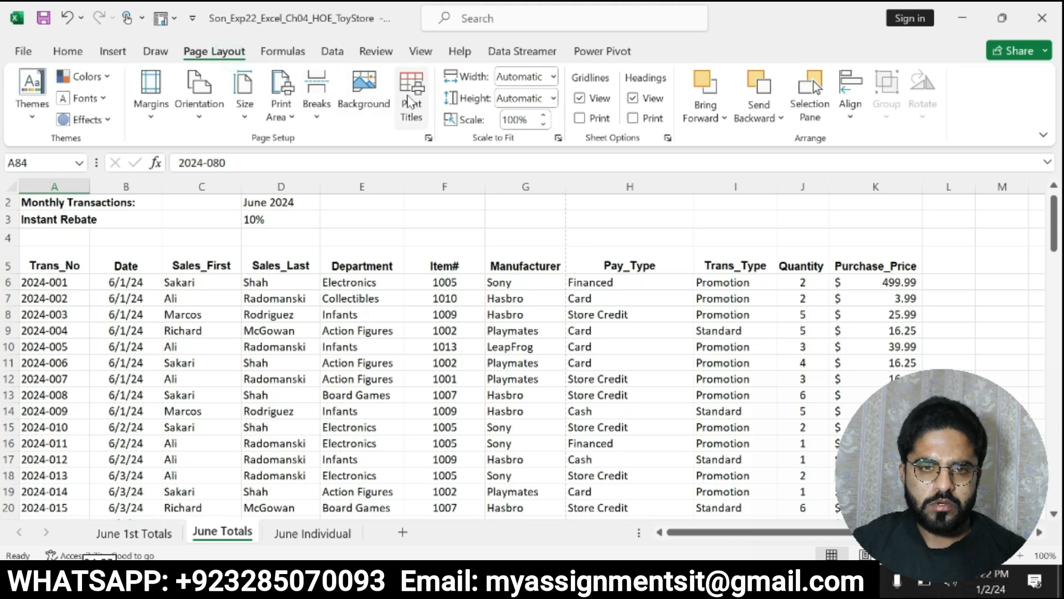
{"action": "left_click", "coordinate": [410, 98]}
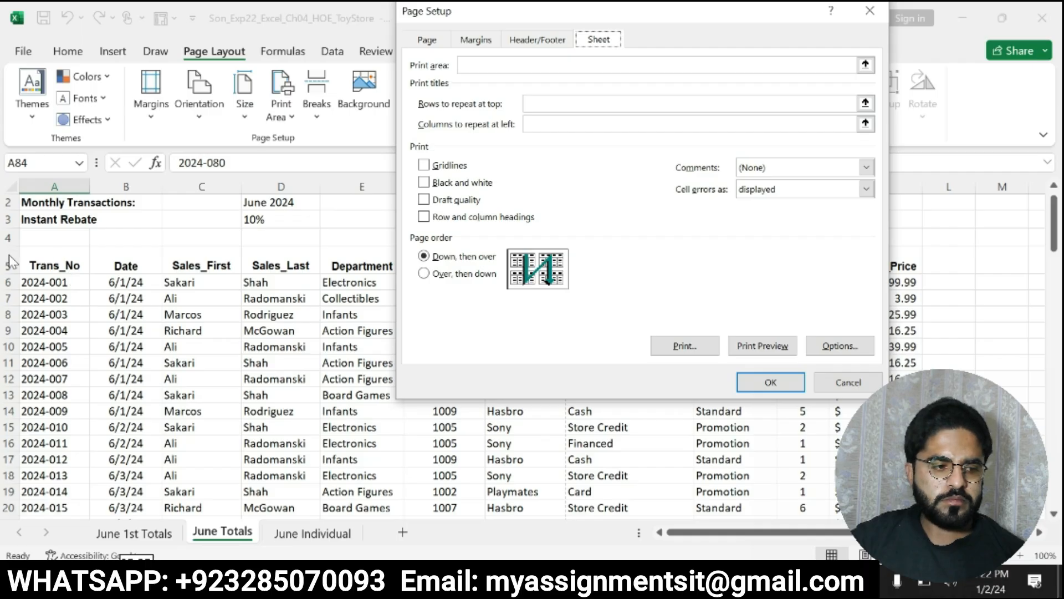
{"action": "left_click", "coordinate": [577, 105]}
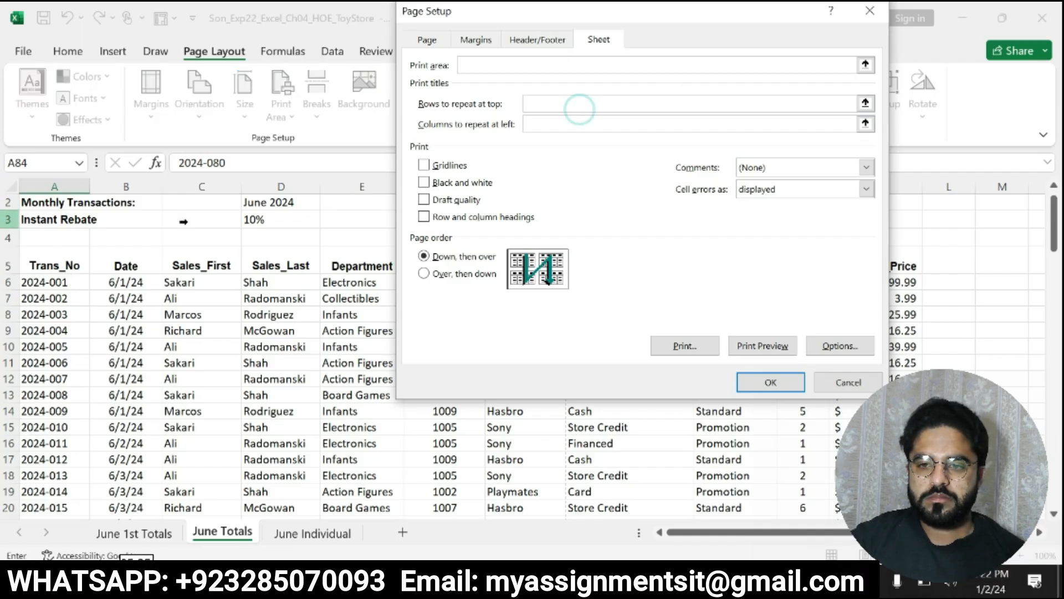
{"action": "left_click", "coordinate": [15, 258]}
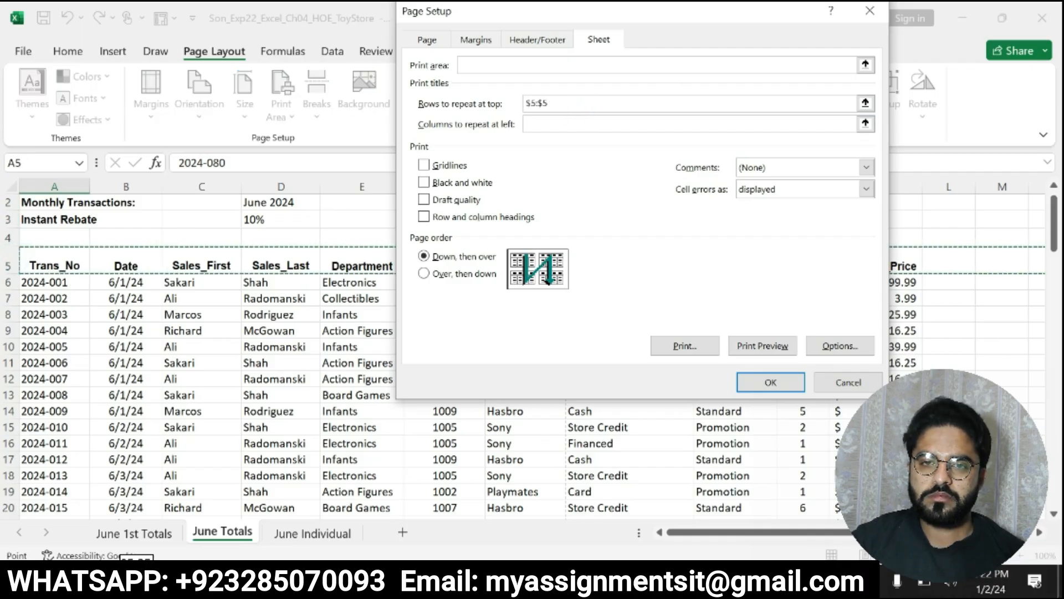
{"action": "left_click", "coordinate": [552, 125]}
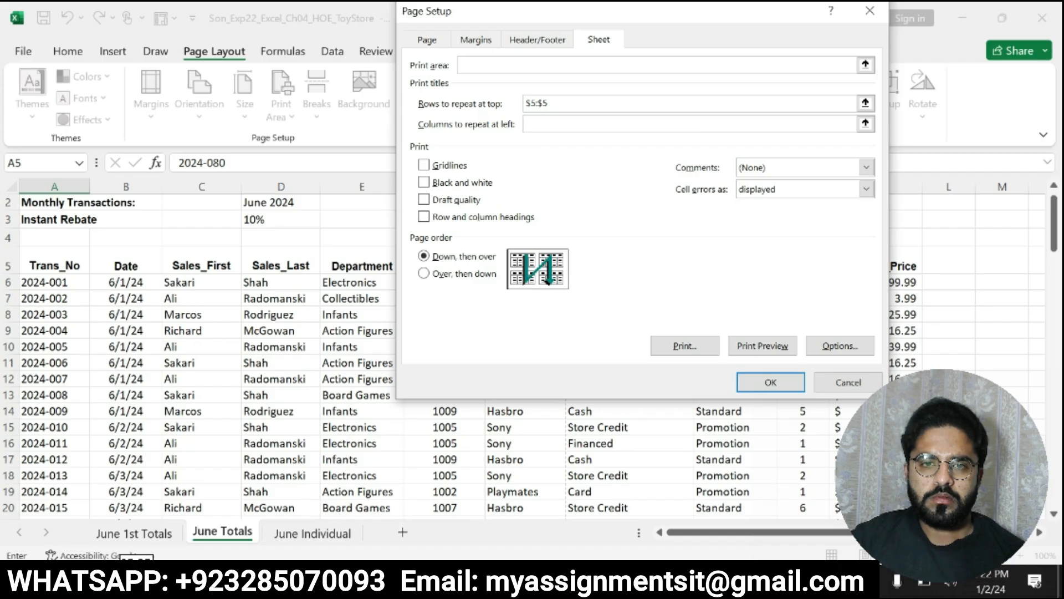
{"action": "type", "text": "A:B"}
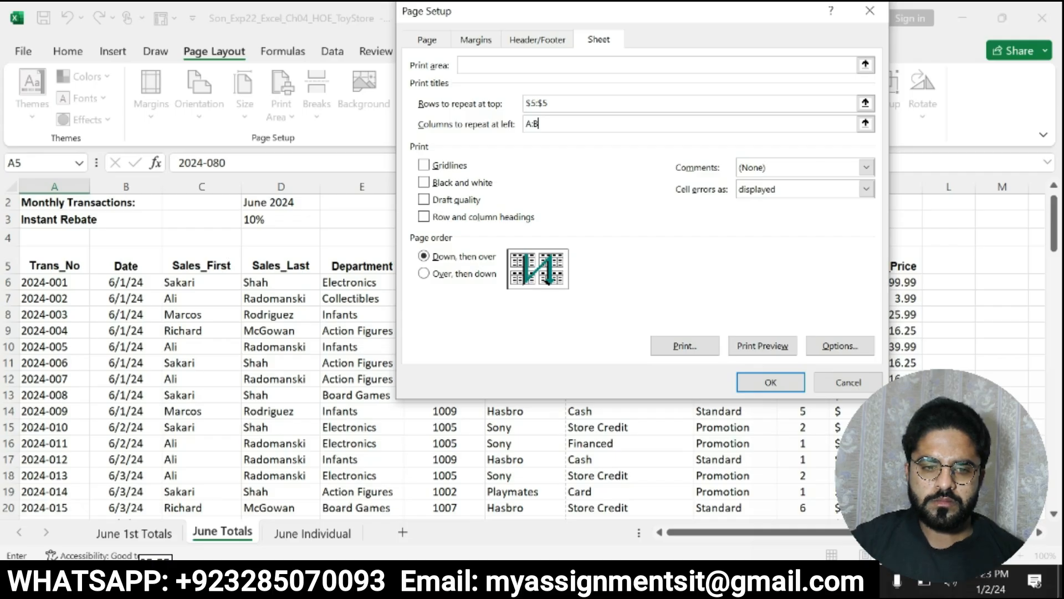
{"action": "left_click", "coordinate": [773, 385]}
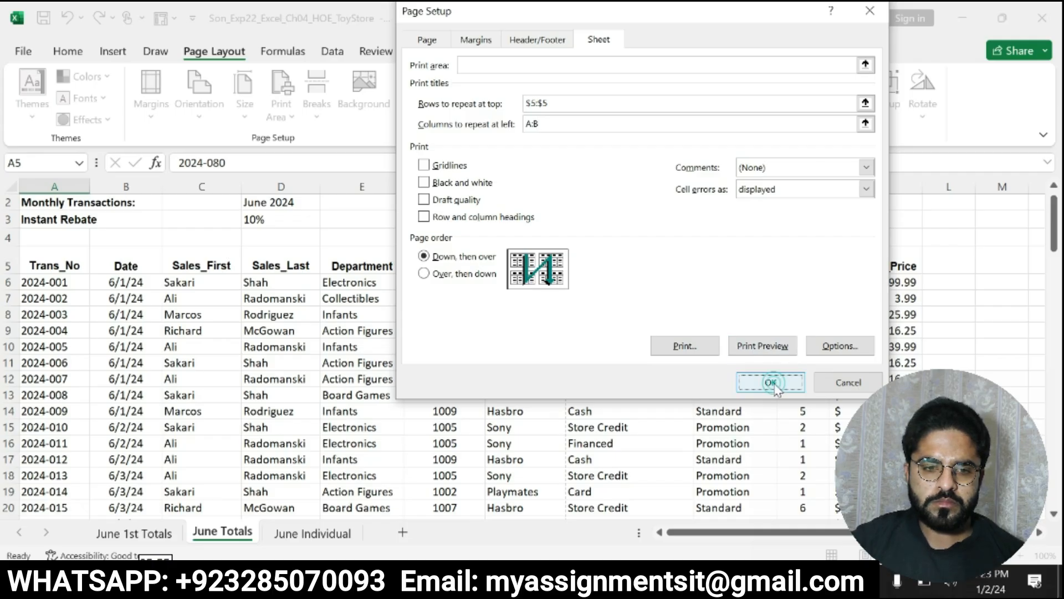
{"action": "left_click", "coordinate": [771, 383]}
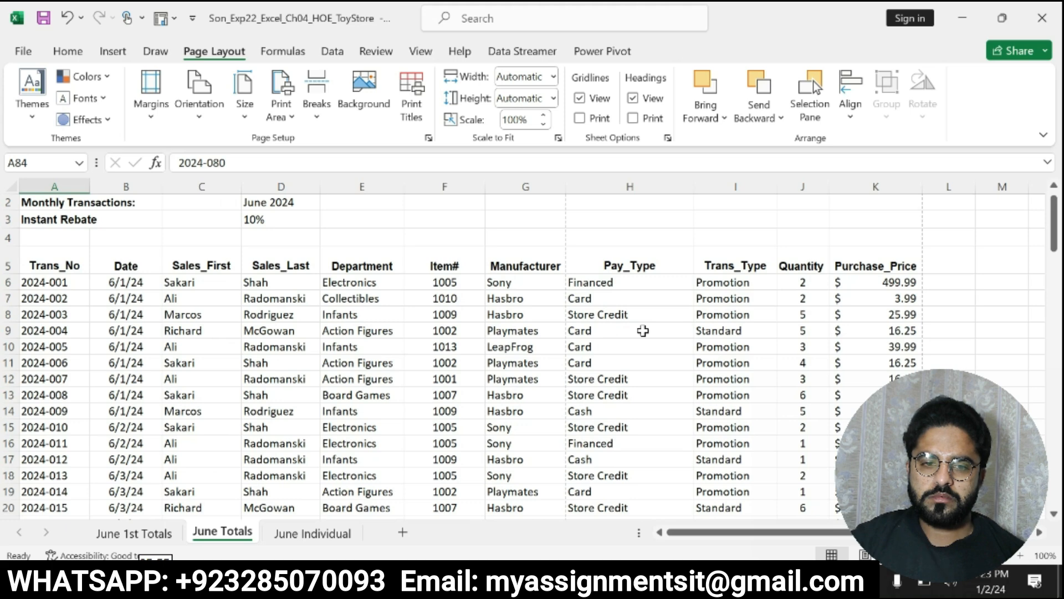
- Switch to the Word instructions and make the step 5 text bold with a yellow highlight
{"action": "key", "text": "alt+Tab"}
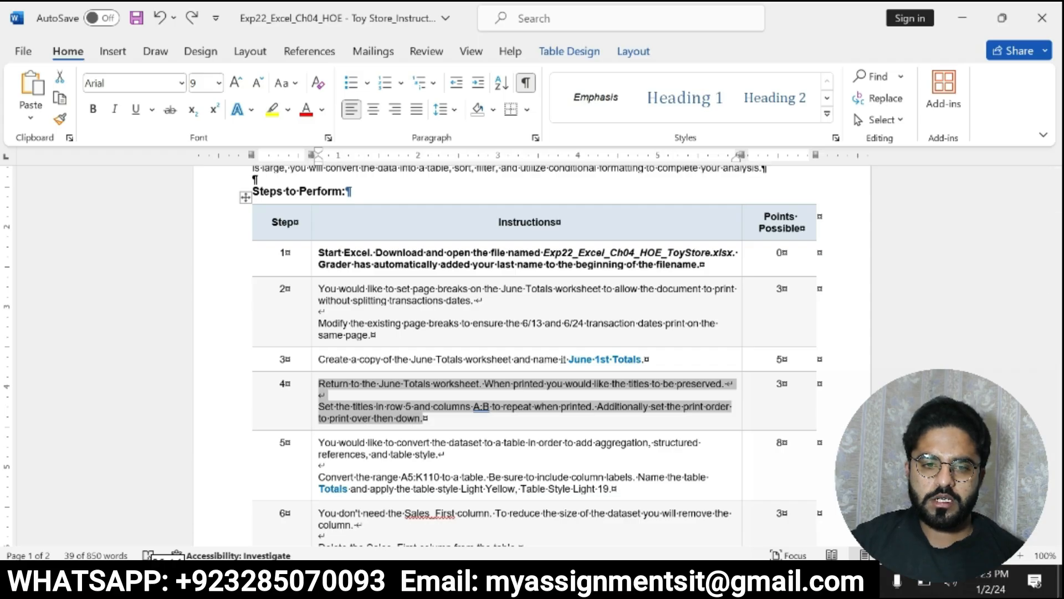
{"action": "left_click", "coordinate": [316, 442]}
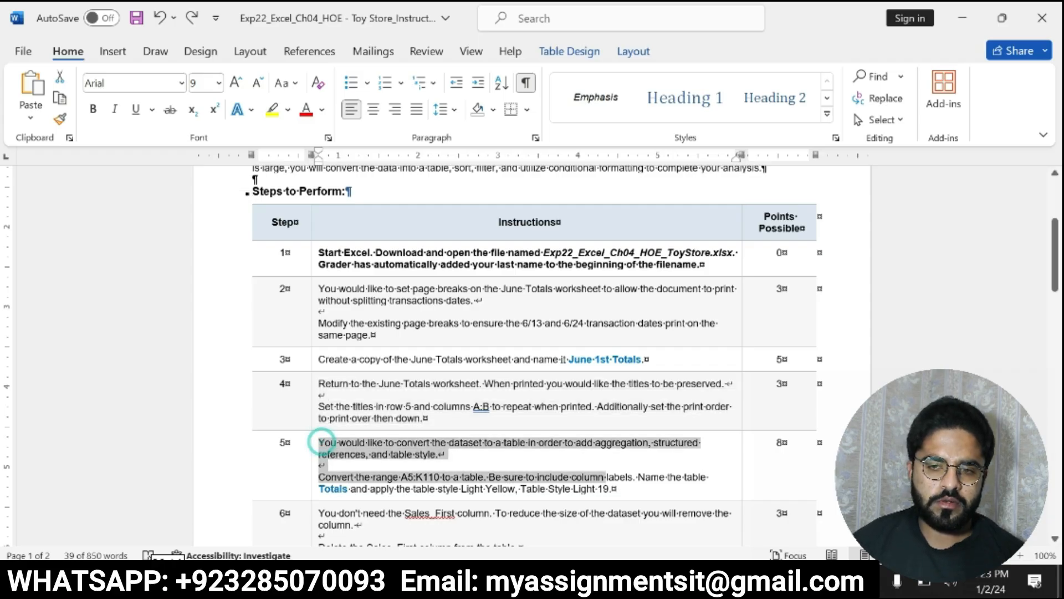
{"action": "left_click", "coordinate": [603, 461]}
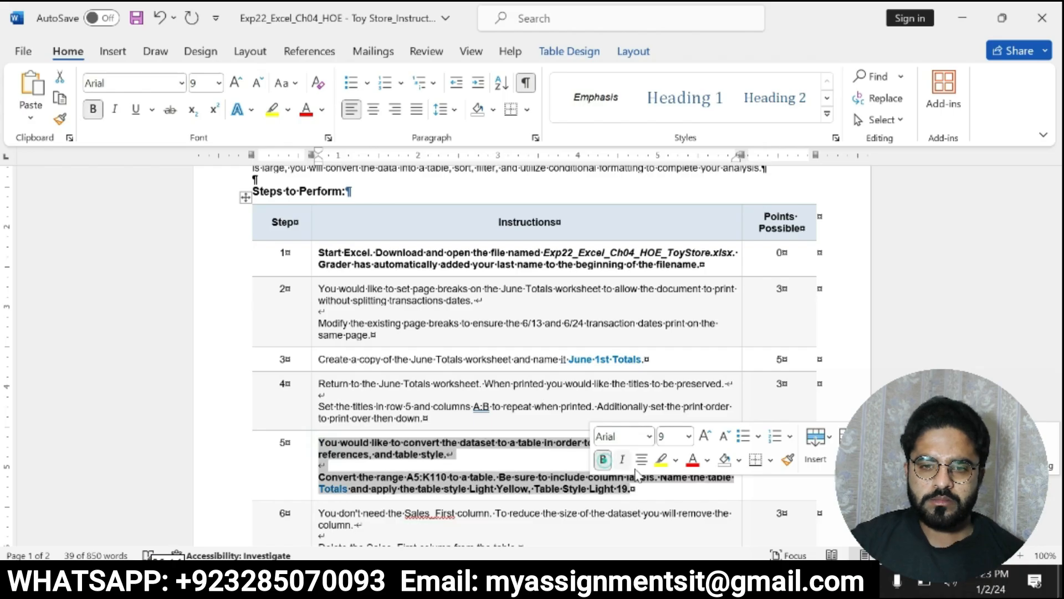
{"action": "left_click", "coordinate": [657, 463]}
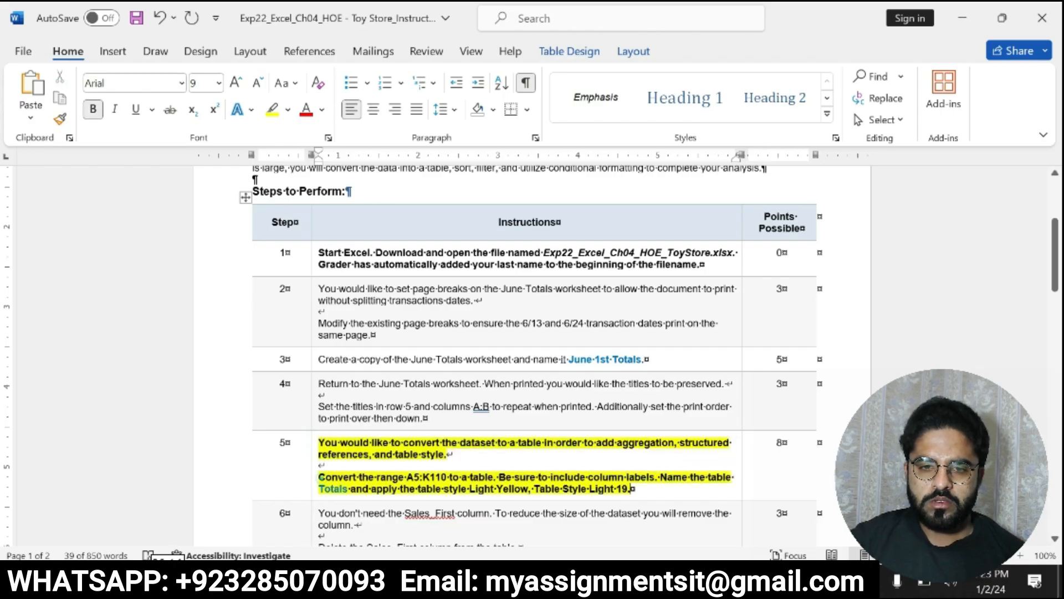
- Review the step 5 instructions for the range to convert, the column labels, the table name and the table style
{"action": "left_click_drag", "start_coordinate": [319, 477], "coordinate": [617, 488]}
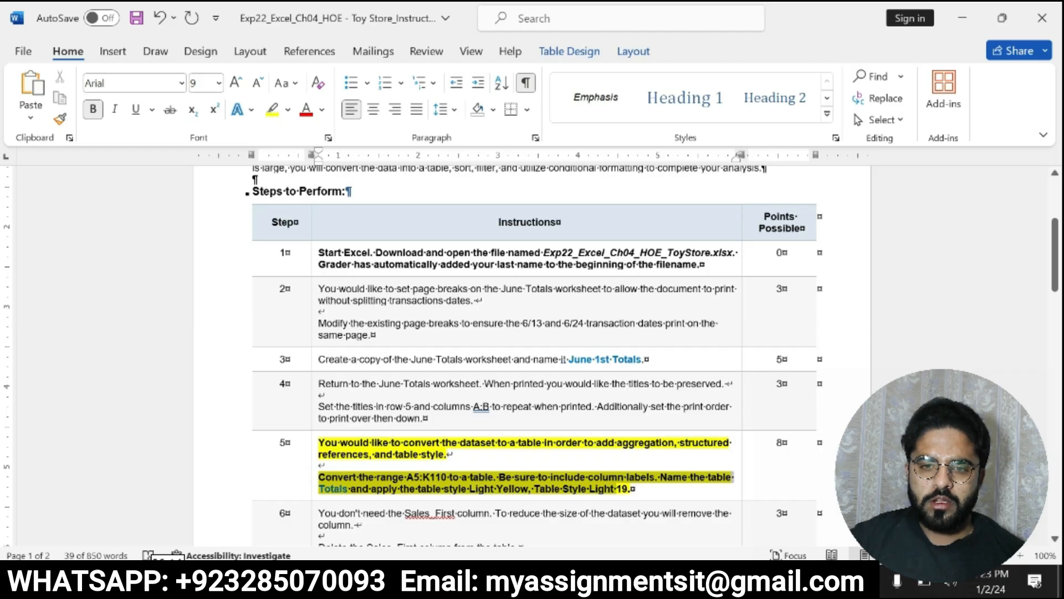
{"action": "left_click_drag", "start_coordinate": [617, 489], "coordinate": [631, 489]}
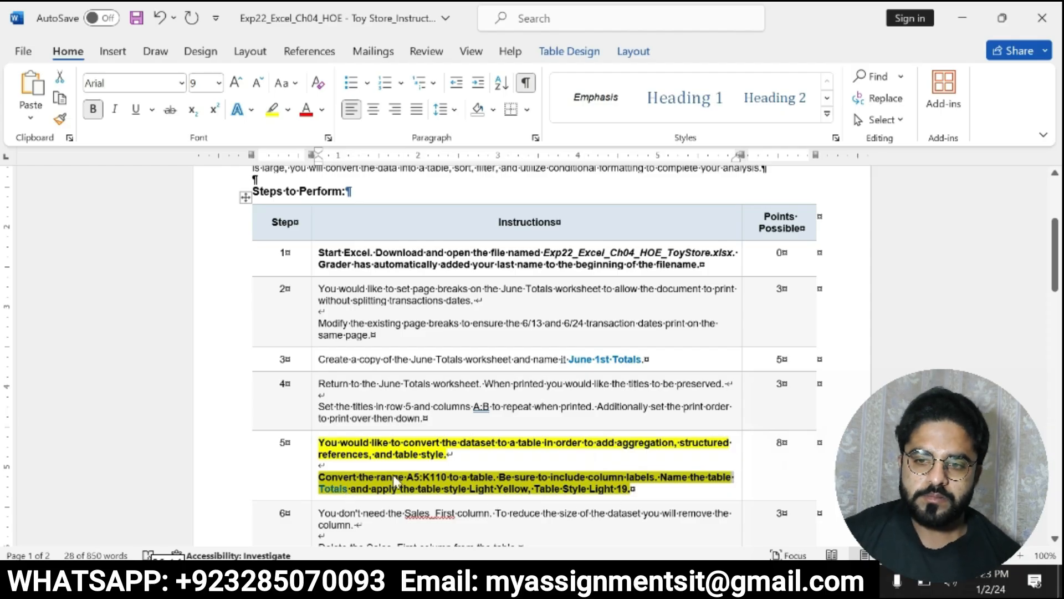
{"action": "left_click", "coordinate": [415, 477]}
{"action": "left_click_drag", "start_coordinate": [408, 477], "coordinate": [444, 480]}
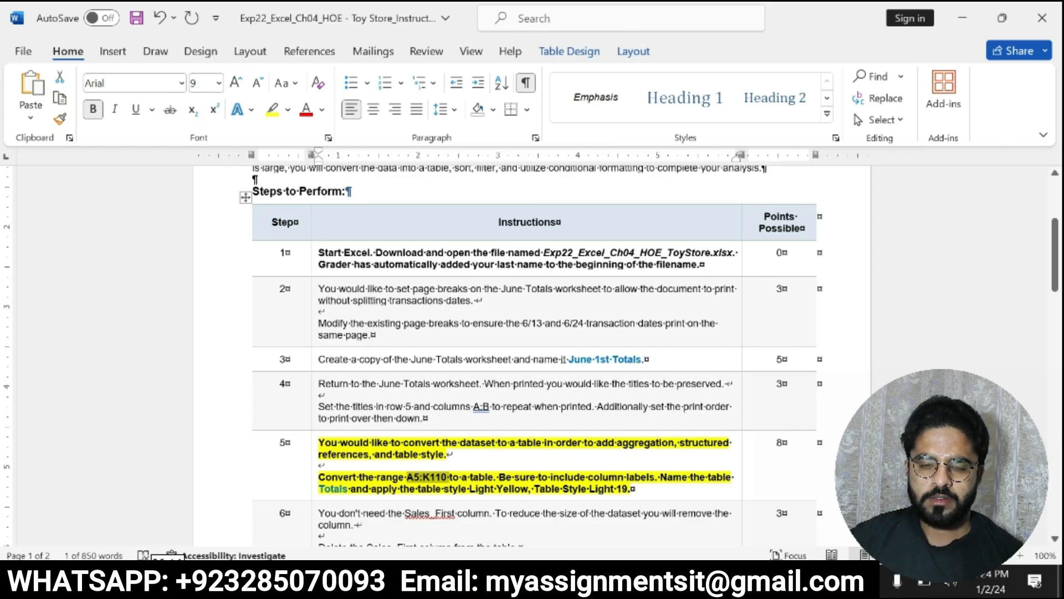
- Return to the Excel workbook and convert the range A5:K110 on June Totals to a table with headers
{"action": "key", "text": "alt+Tab"}
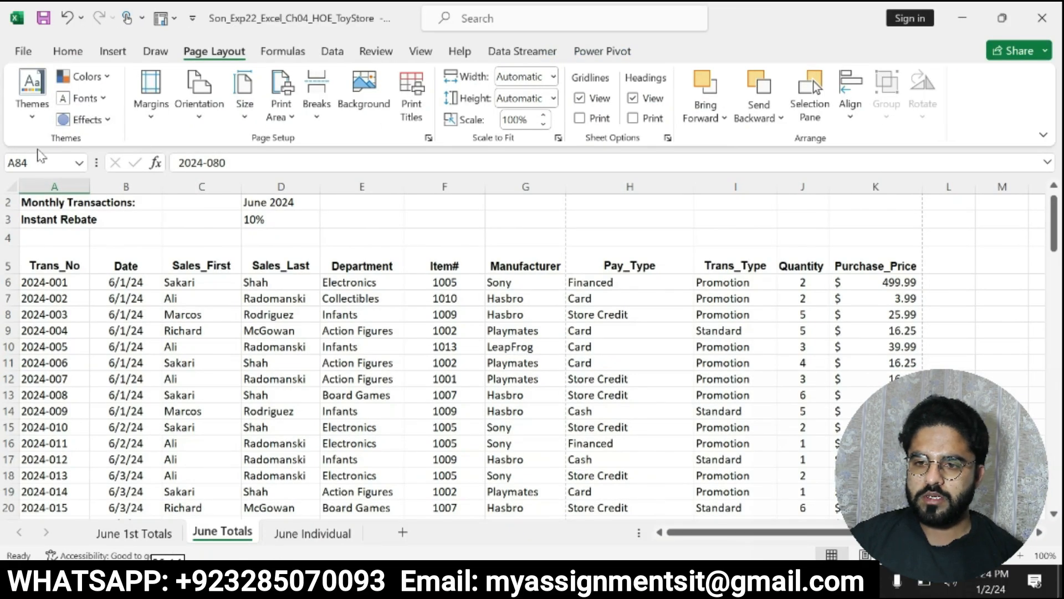
{"action": "left_click", "coordinate": [33, 162]}
{"action": "type", "text": "A5:K110"}
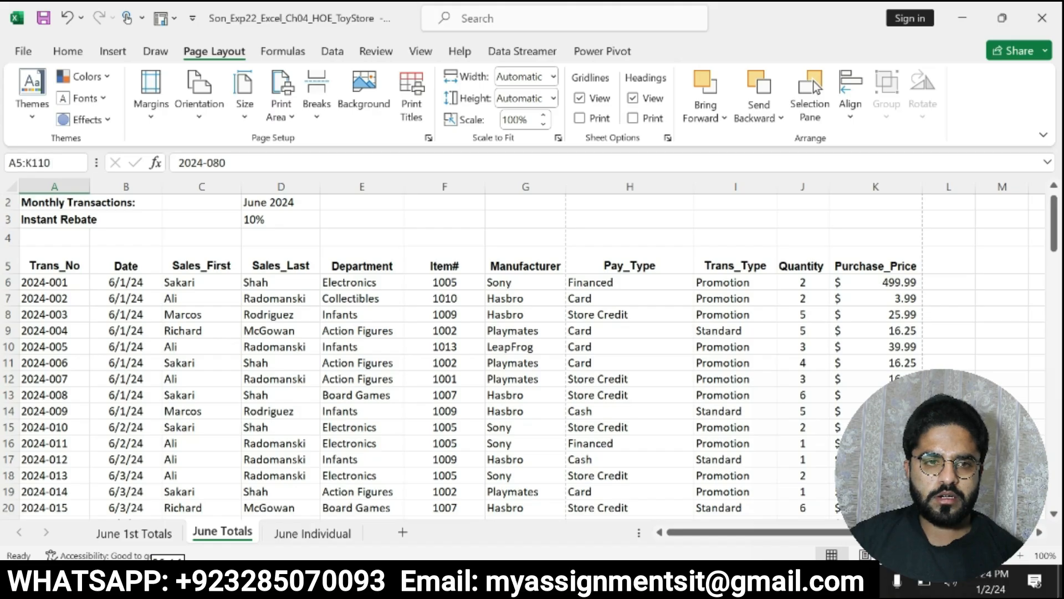
{"action": "key", "text": "Return"}
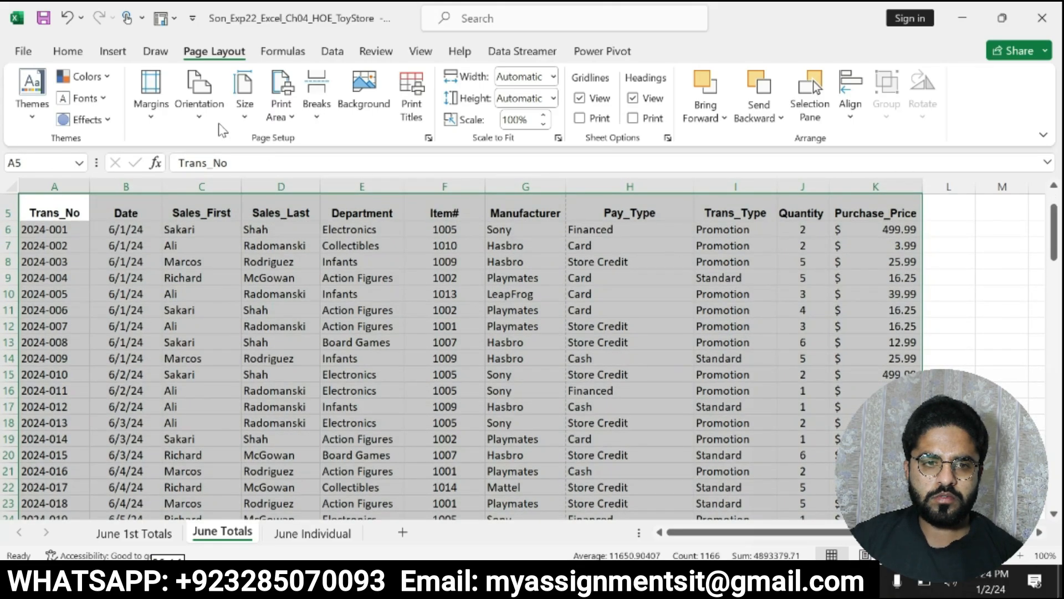
{"action": "left_click", "coordinate": [113, 51]}
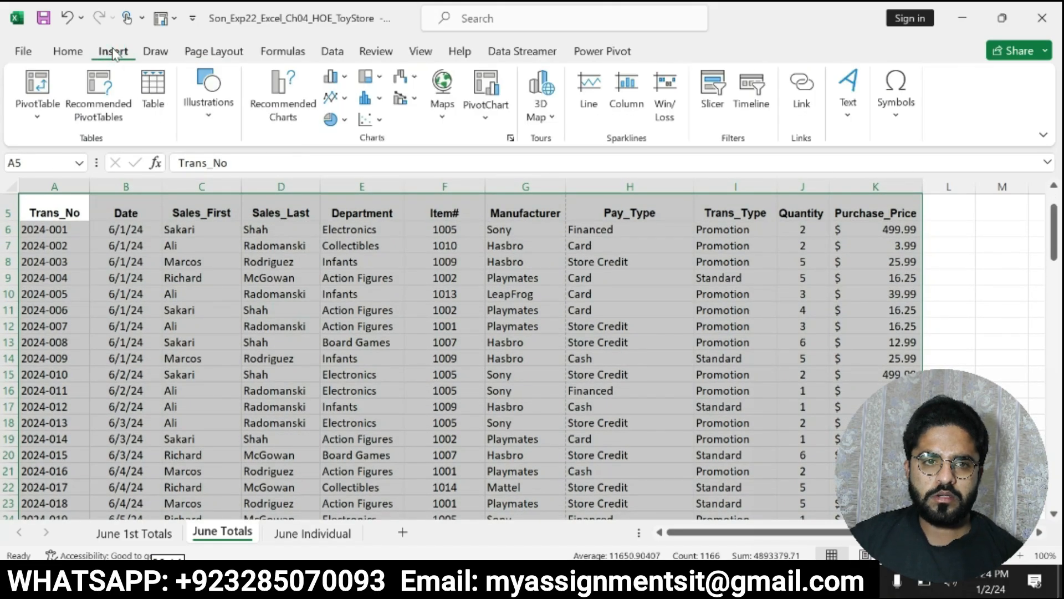
{"action": "left_click", "coordinate": [153, 85]}
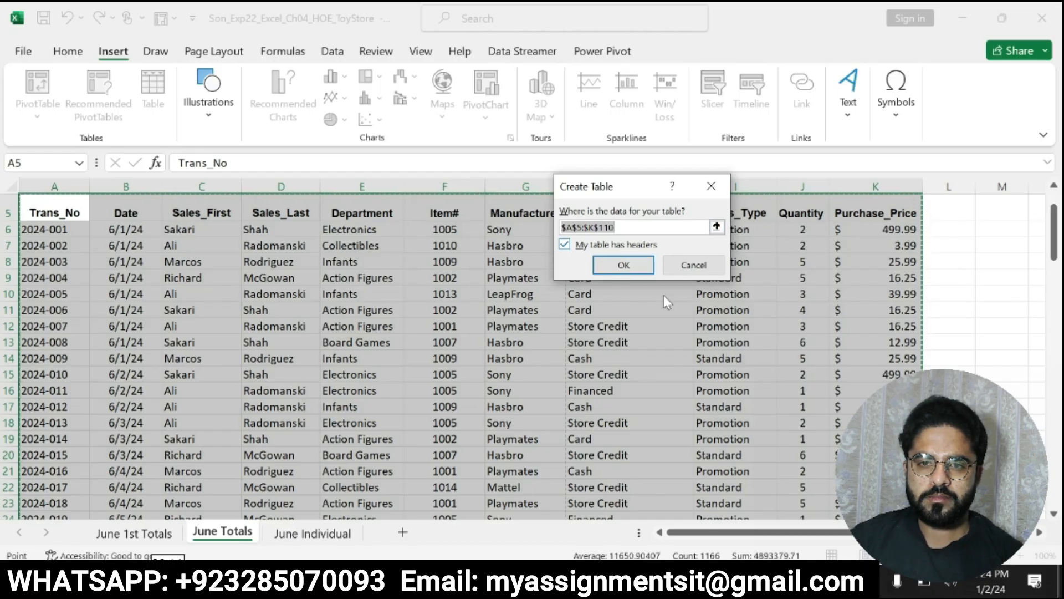
{"action": "left_click", "coordinate": [654, 581]}
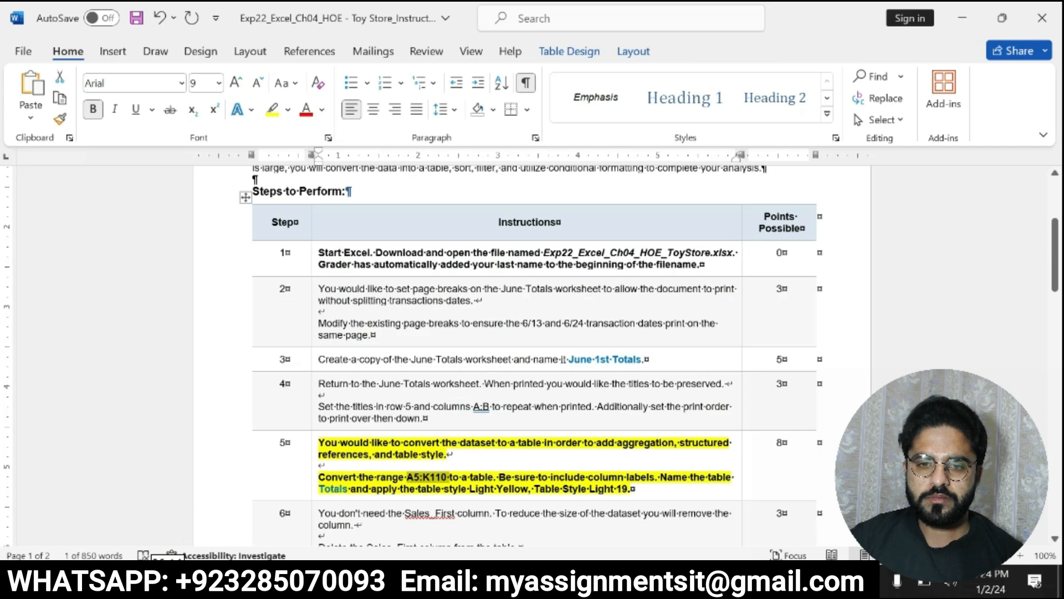
{"action": "left_click_drag", "start_coordinate": [660, 477], "coordinate": [631, 489]}
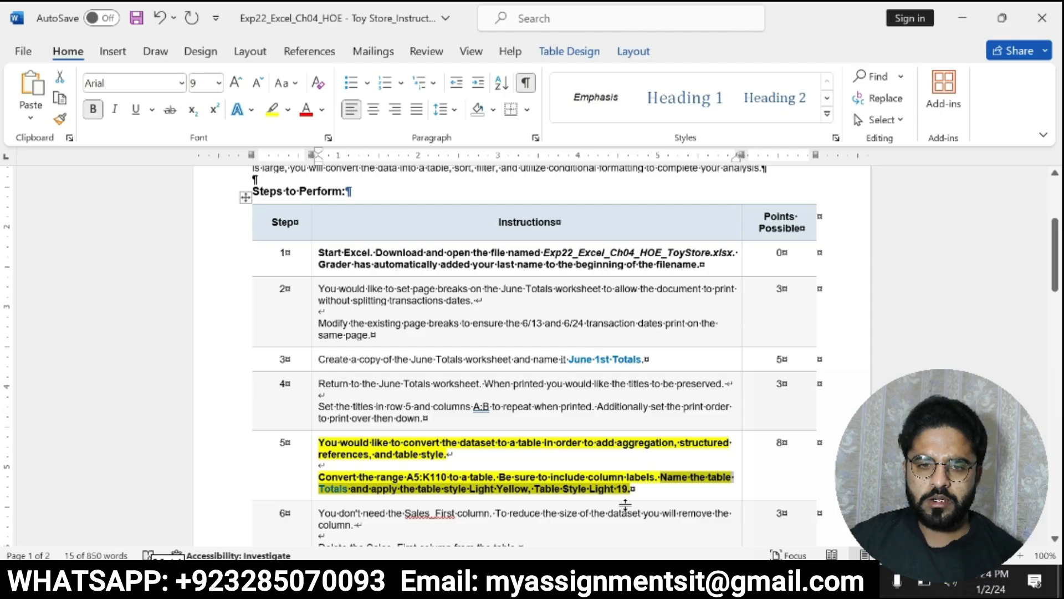
{"action": "left_click", "coordinate": [620, 580]}
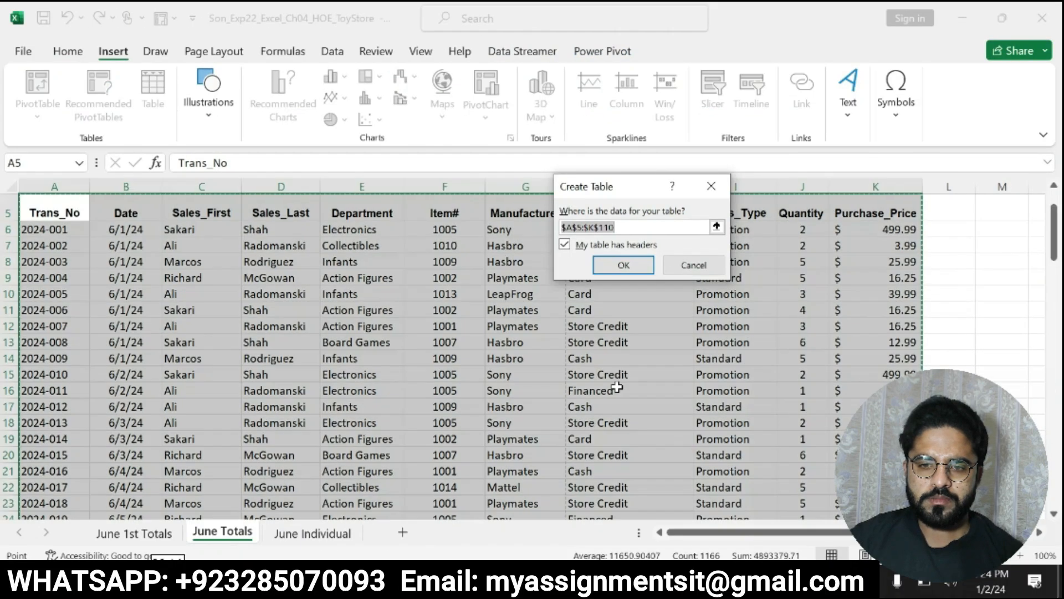
{"action": "left_click", "coordinate": [623, 265]}
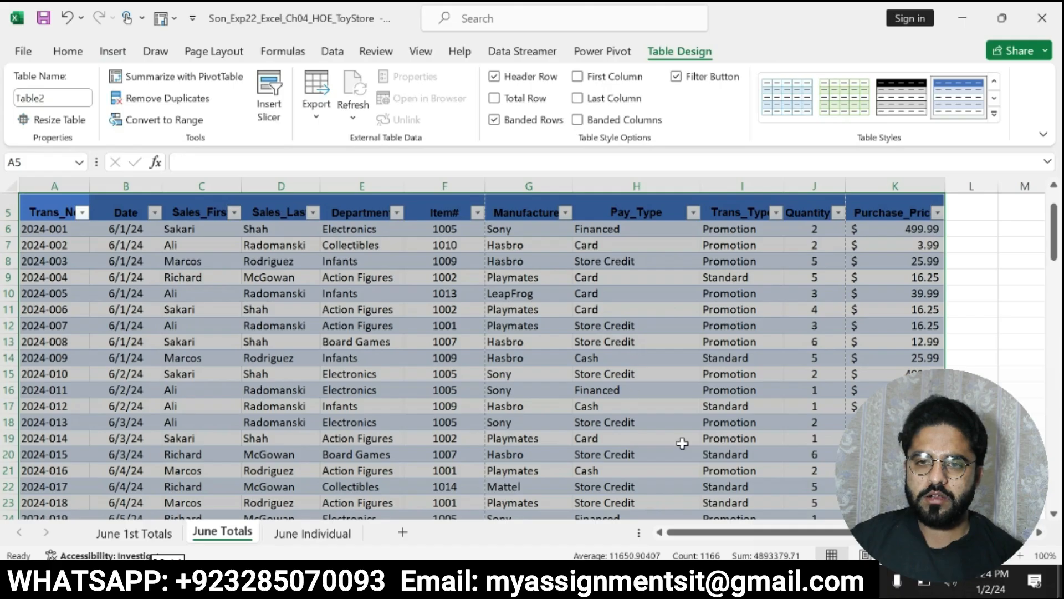
- Check step 5 in the Word instructions for the table style and name, and look through the table styles available in Excel
{"action": "left_click", "coordinate": [659, 580]}
{"action": "left_click", "coordinate": [558, 496]}
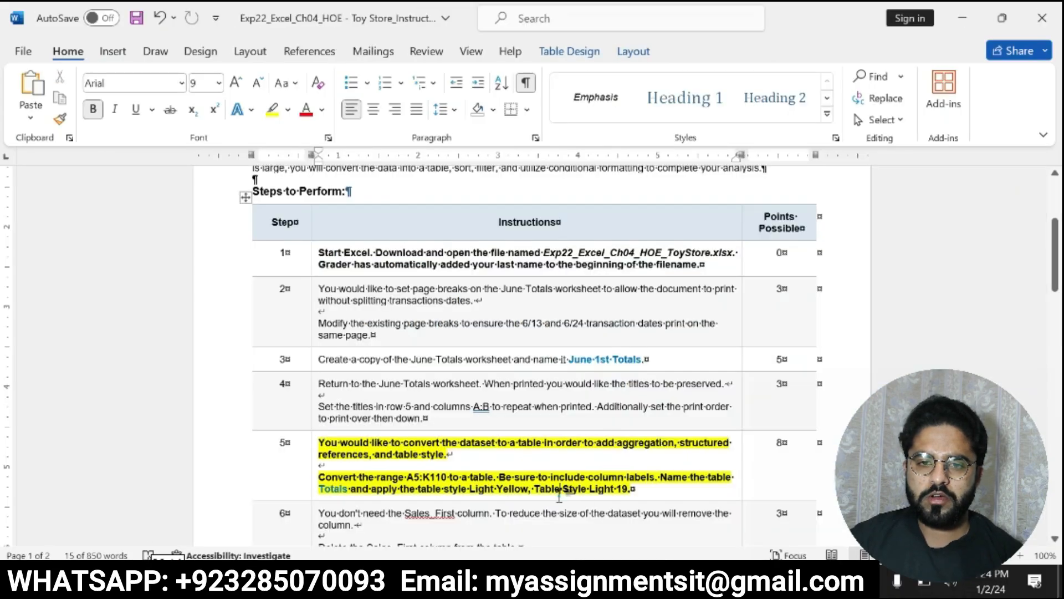
{"action": "left_click_drag", "start_coordinate": [443, 490], "coordinate": [631, 490]}
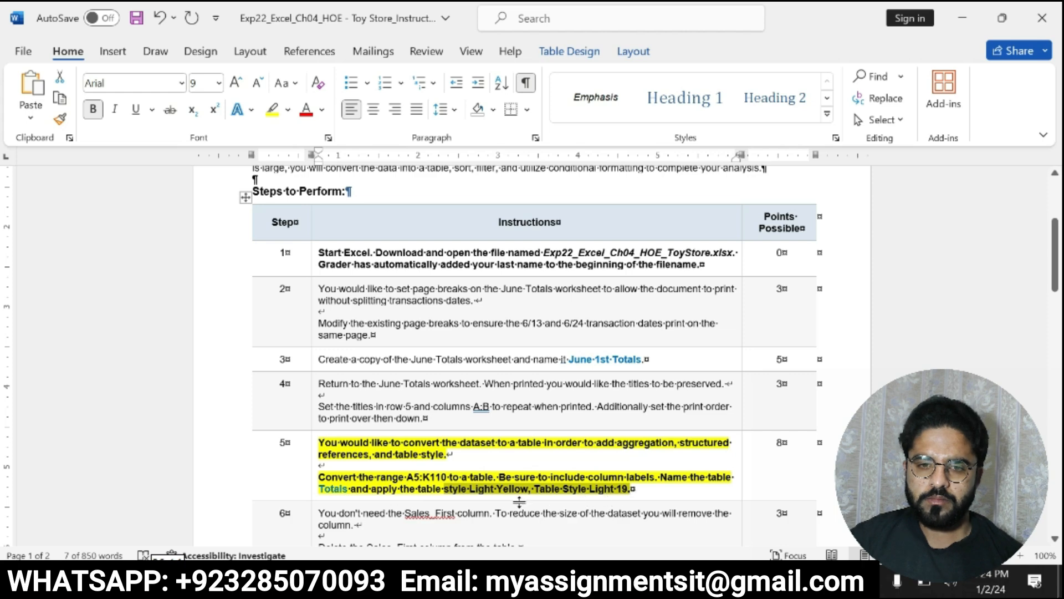
{"action": "left_click", "coordinate": [470, 489]}
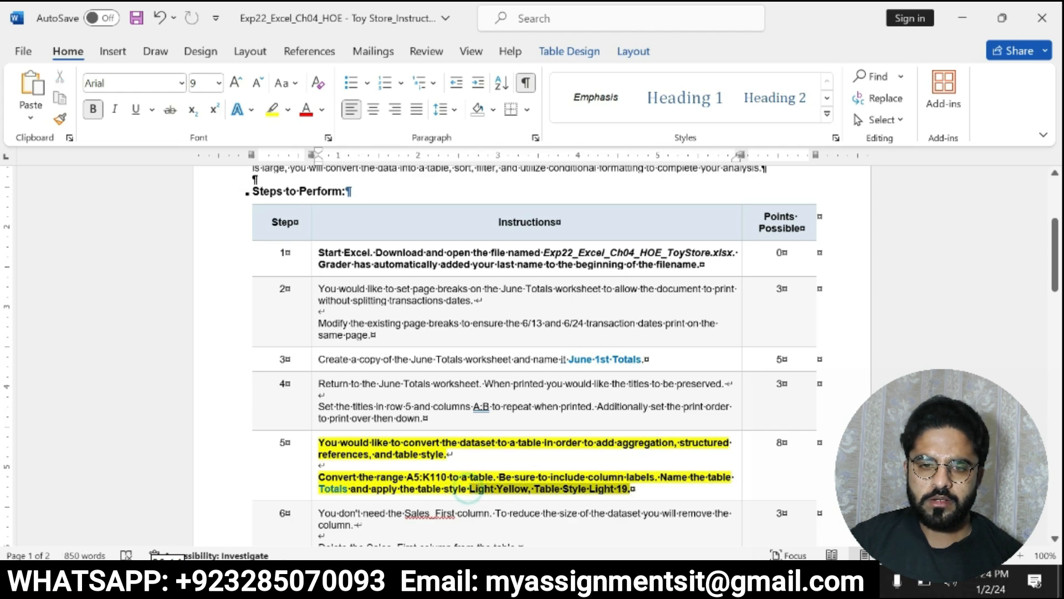
{"action": "key", "text": "alt+Tab"}
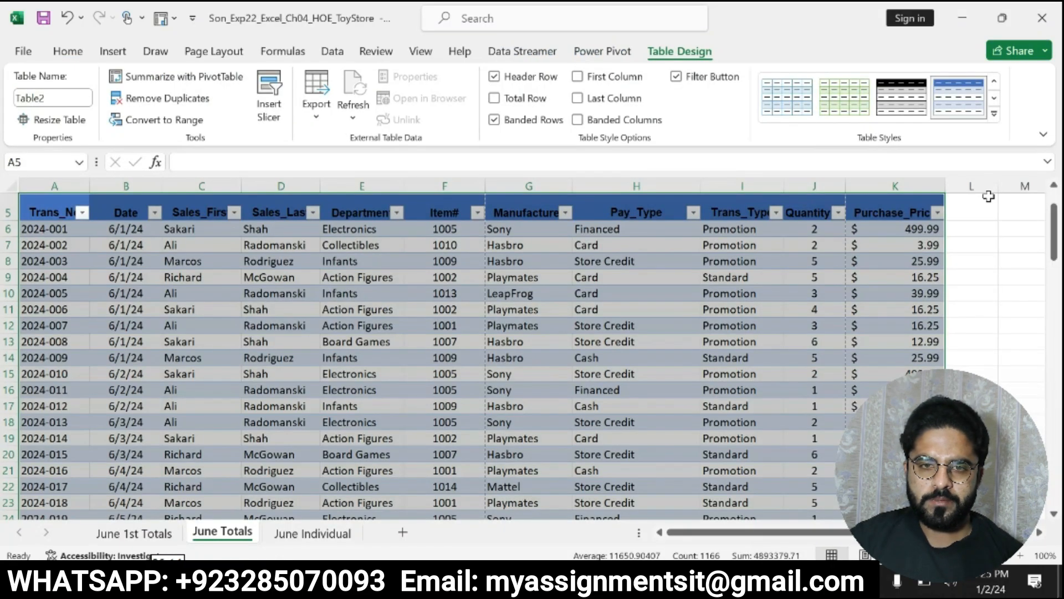
{"action": "left_click", "coordinate": [994, 115]}
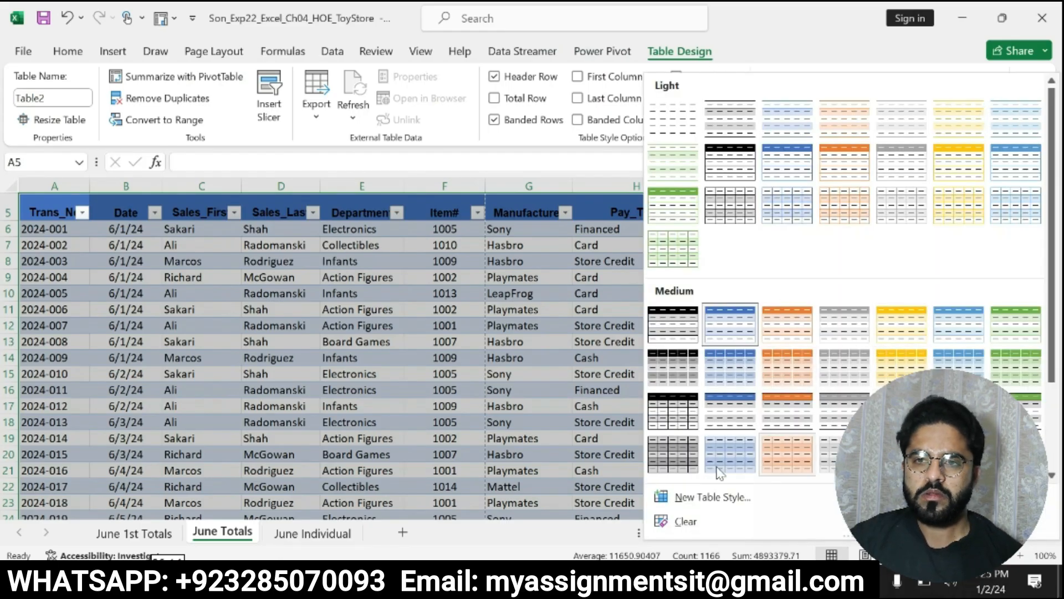
{"action": "left_click", "coordinate": [697, 579]}
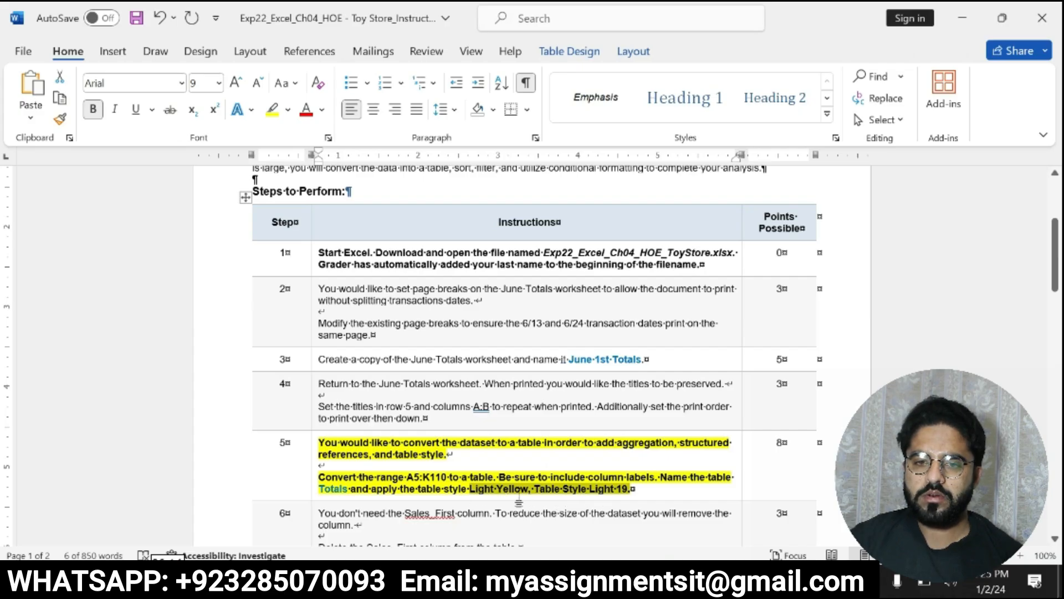
{"action": "left_click_drag", "start_coordinate": [444, 490], "coordinate": [631, 489]}
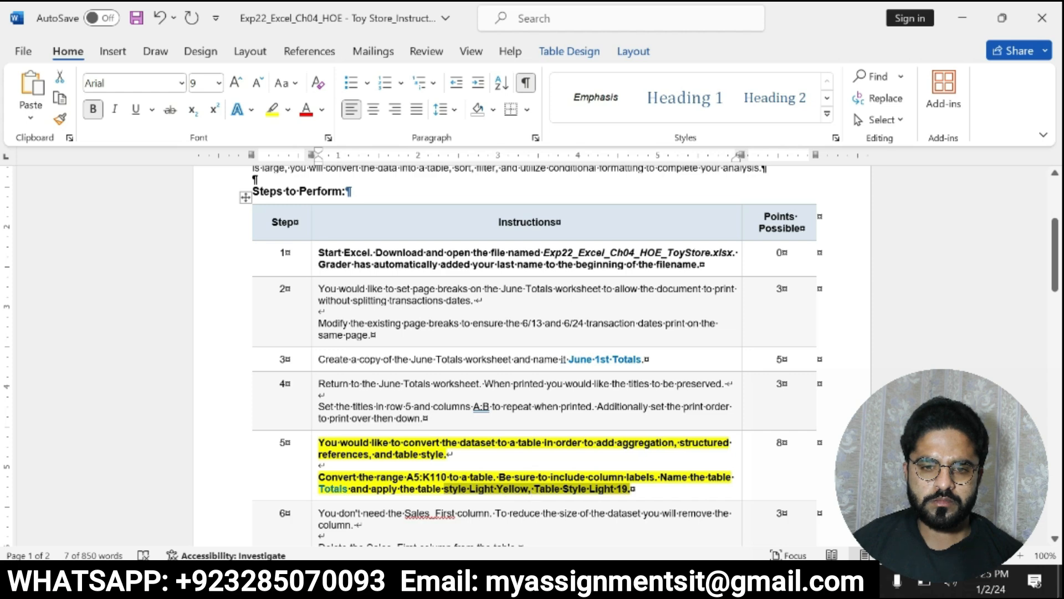
{"action": "left_click_drag", "start_coordinate": [348, 488], "coordinate": [320, 489]}
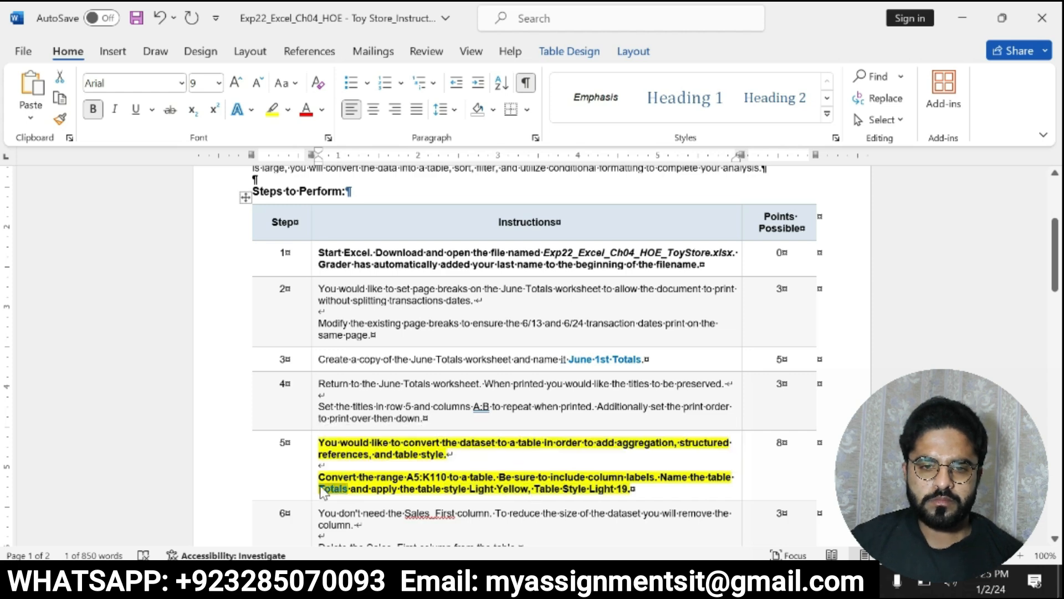
- Return to the Excel workbook and name the new table Totals
{"action": "key", "text": "alt+Tab"}
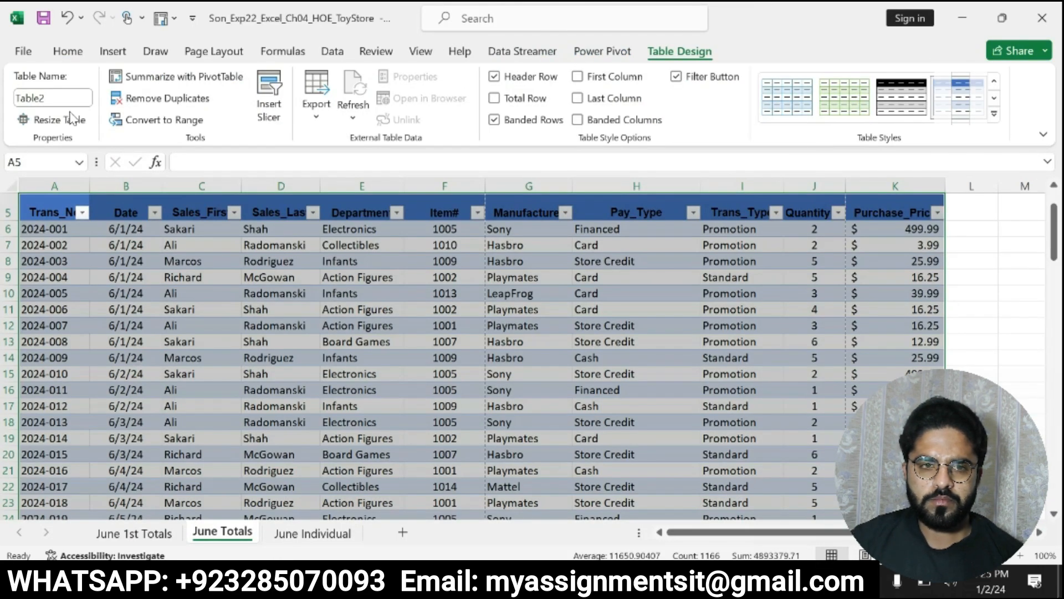
{"action": "left_click", "coordinate": [52, 98]}
{"action": "type", "text": "Totals"}
{"action": "key", "text": "Return"}
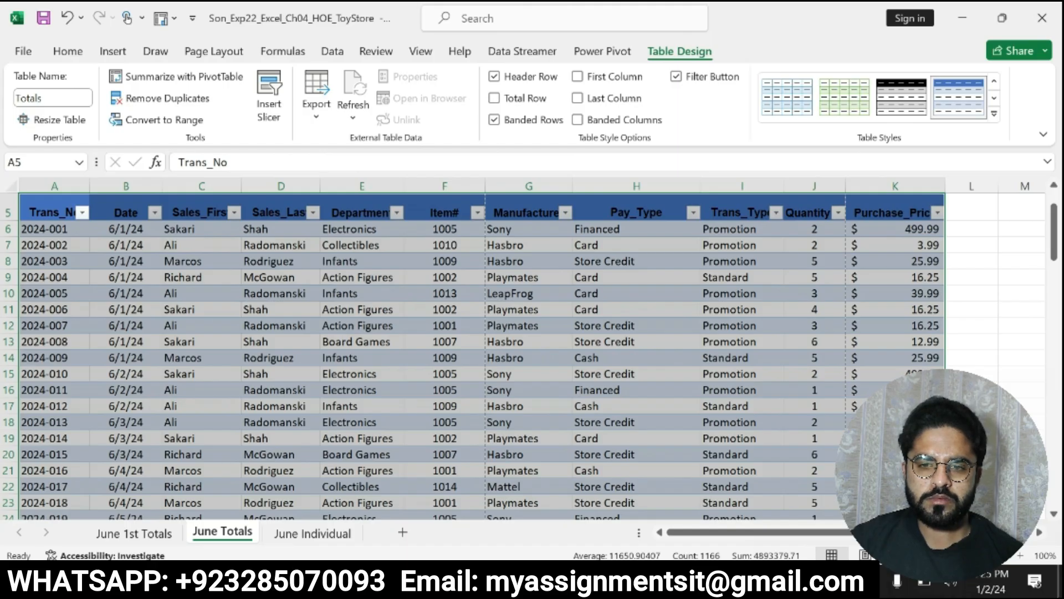
- Check the table style required by step 5 in the Word instructions, and apply Table Style Light 19 to the Totals table in Excel
{"action": "key", "text": "alt+Tab"}
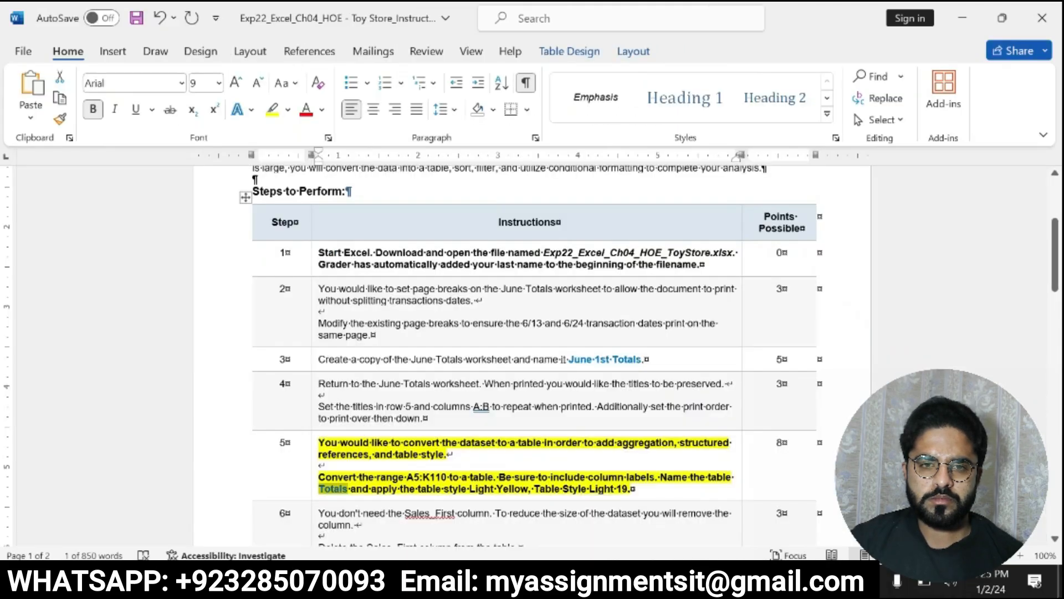
{"action": "left_click_drag", "start_coordinate": [371, 488], "coordinate": [632, 488]}
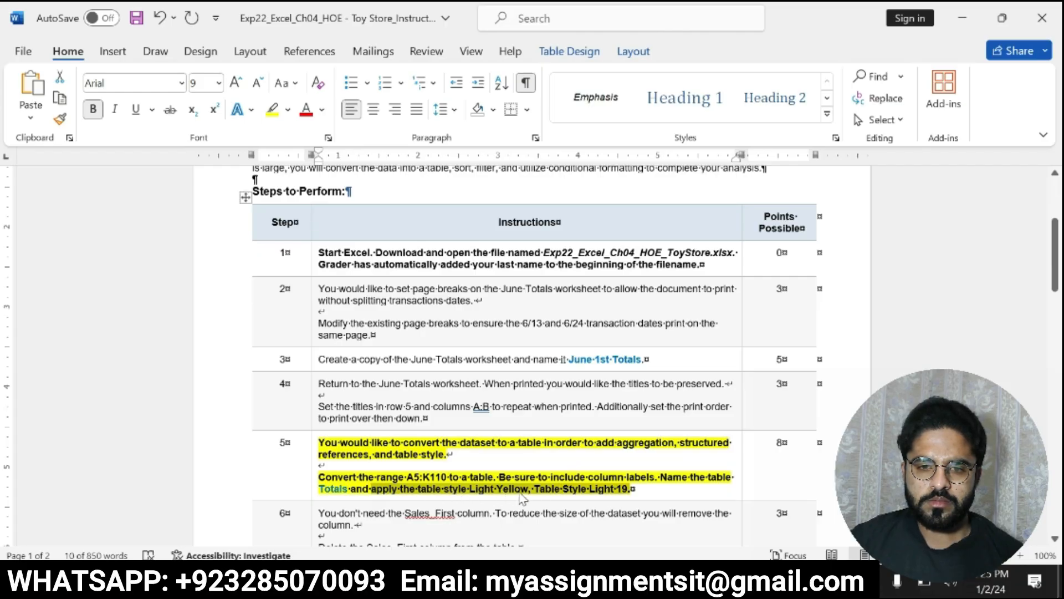
{"action": "key", "text": "alt+Tab"}
{"action": "left_click", "coordinate": [995, 115]}
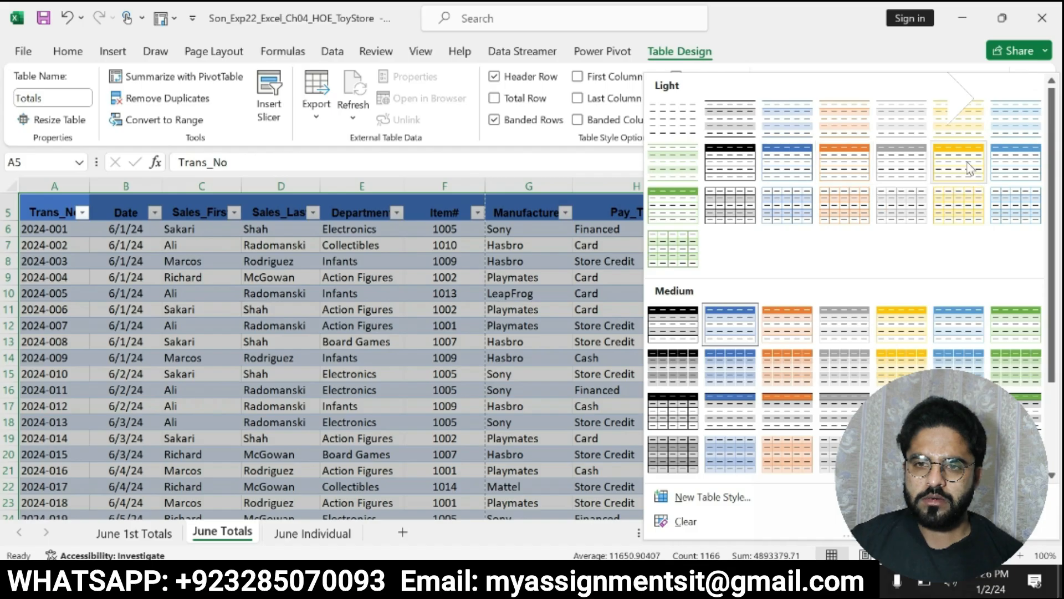
{"action": "left_click", "coordinate": [957, 207]}
- Switch to the Word instructions, remove the step 5 emphasis, and review step 6, marking its text in bold with yellow highlighting
{"action": "left_click_drag", "start_coordinate": [1055, 249], "coordinate": [1055, 267]}
{"action": "left_click", "coordinate": [577, 581]}
{"action": "key", "text": "ctrl+z"}
{"action": "key", "text": "ctrl+z"}
{"action": "left_click_drag", "start_coordinate": [318, 419], "coordinate": [536, 453]}
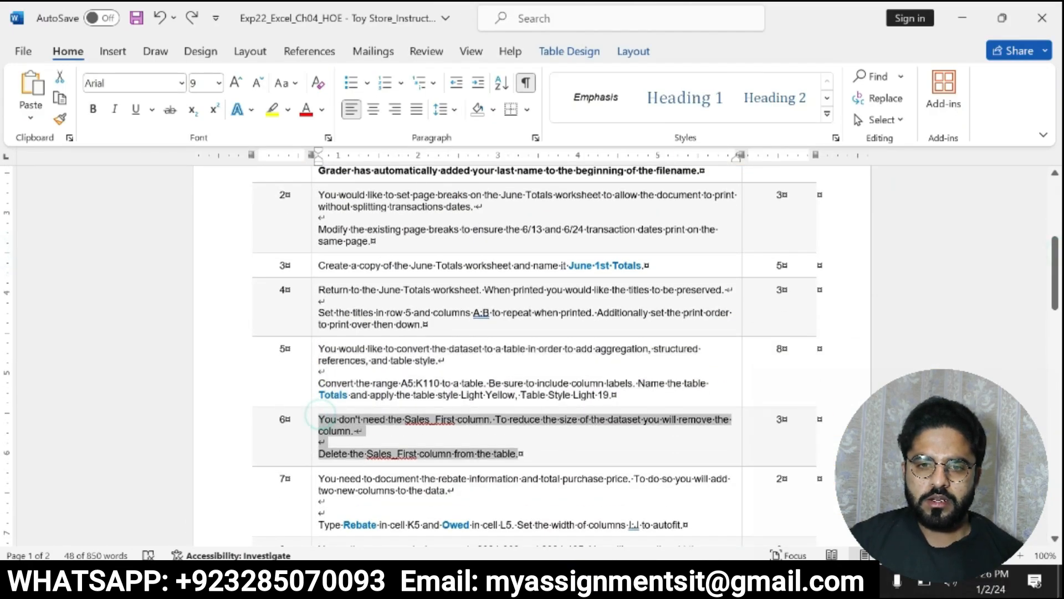
{"action": "left_click", "coordinate": [531, 424]}
{"action": "left_click", "coordinate": [589, 425]}
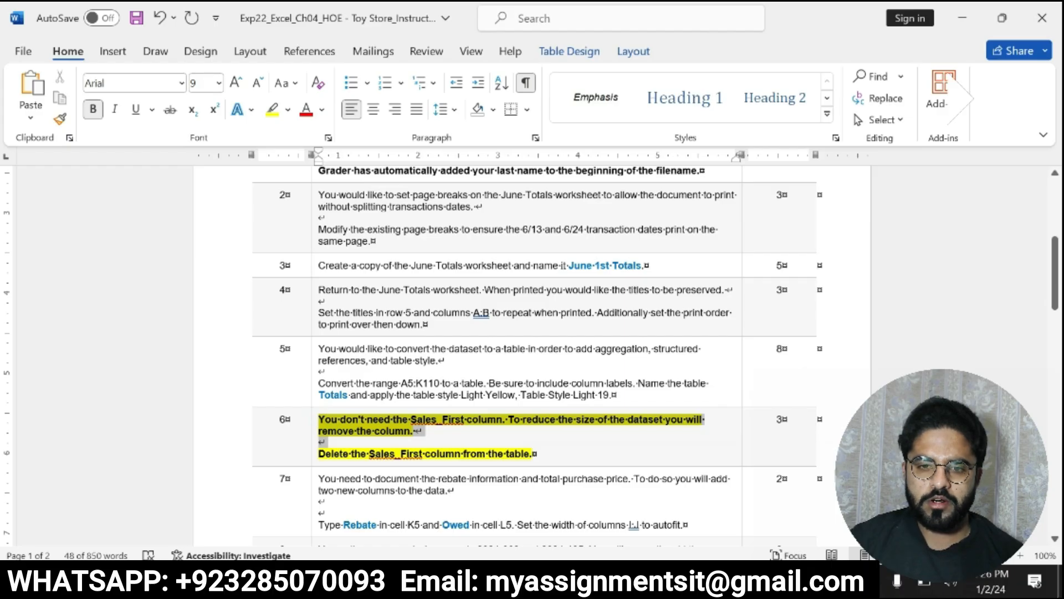
{"action": "left_click", "coordinate": [343, 453]}
{"action": "left_click_drag", "start_coordinate": [343, 453], "coordinate": [534, 455]}
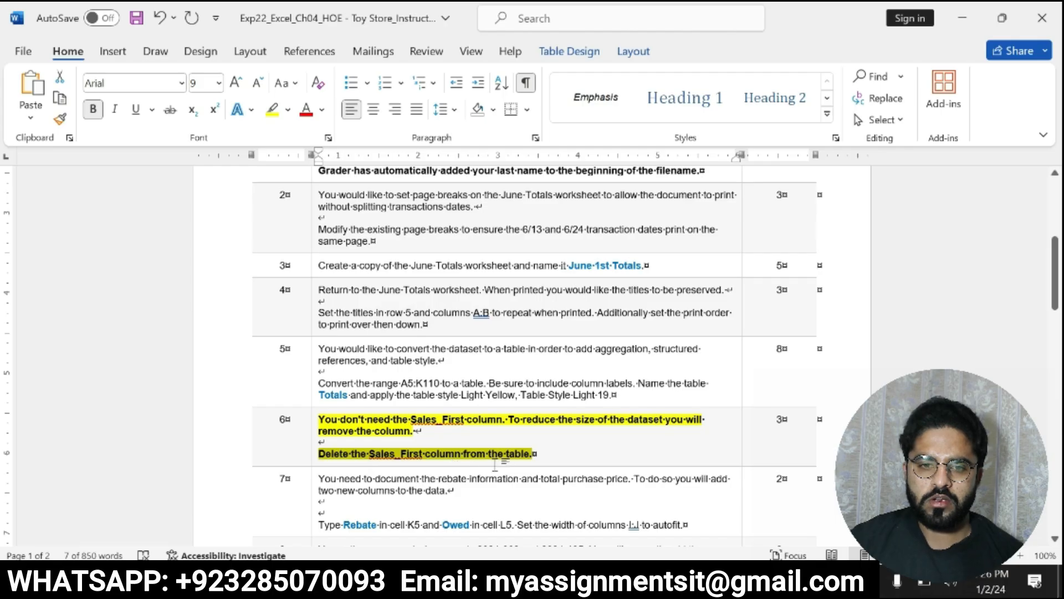
- Return to the Excel workbook and delete the Sales_First column from the June Totals worksheet
{"action": "key", "text": "alt+Tab"}
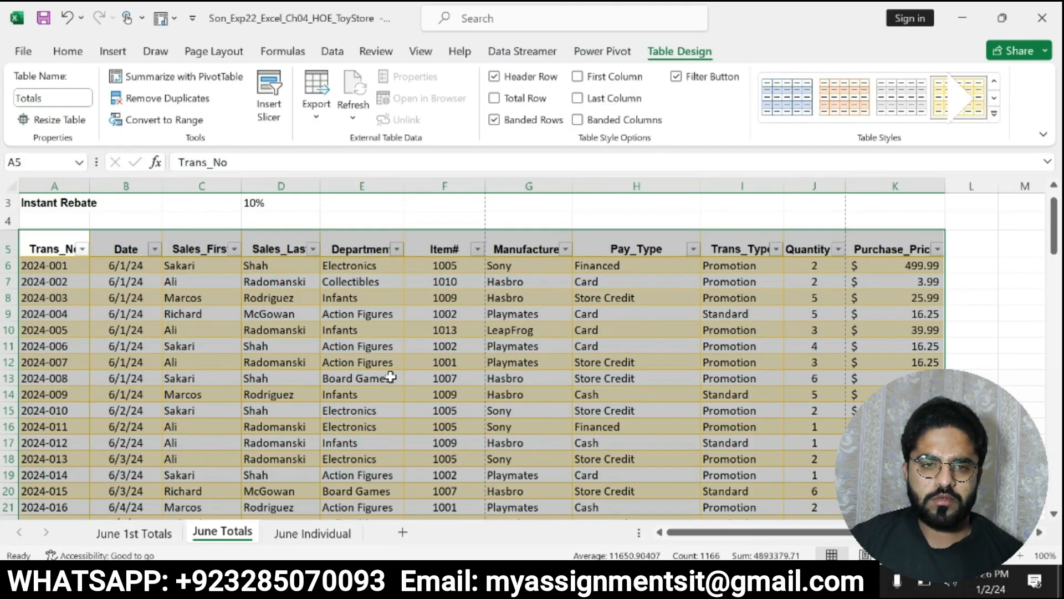
{"action": "left_click", "coordinate": [200, 187]}
{"action": "right_click", "coordinate": [200, 189]}
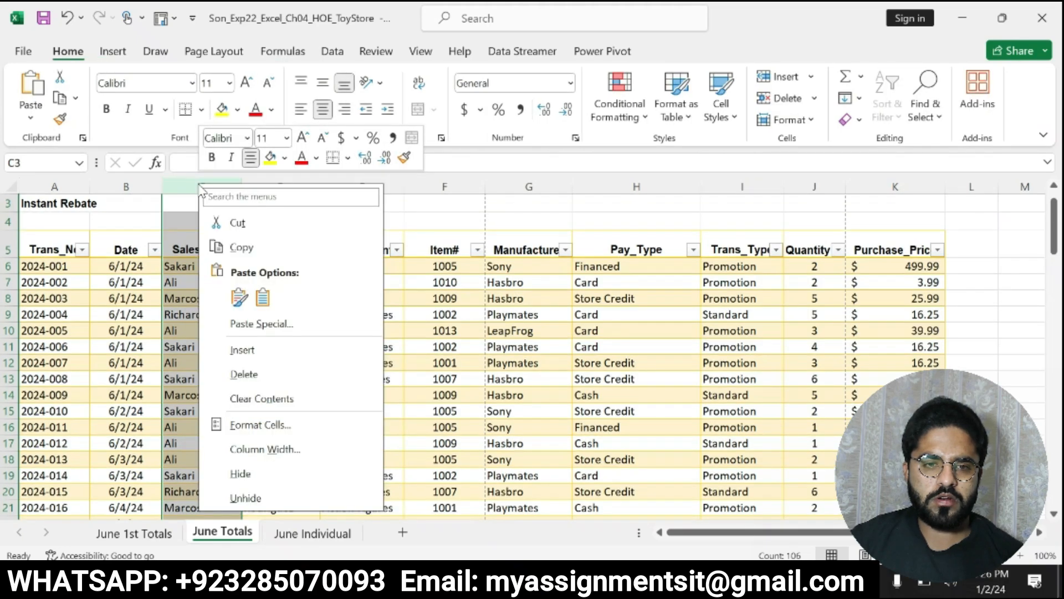
{"action": "left_click", "coordinate": [244, 374]}
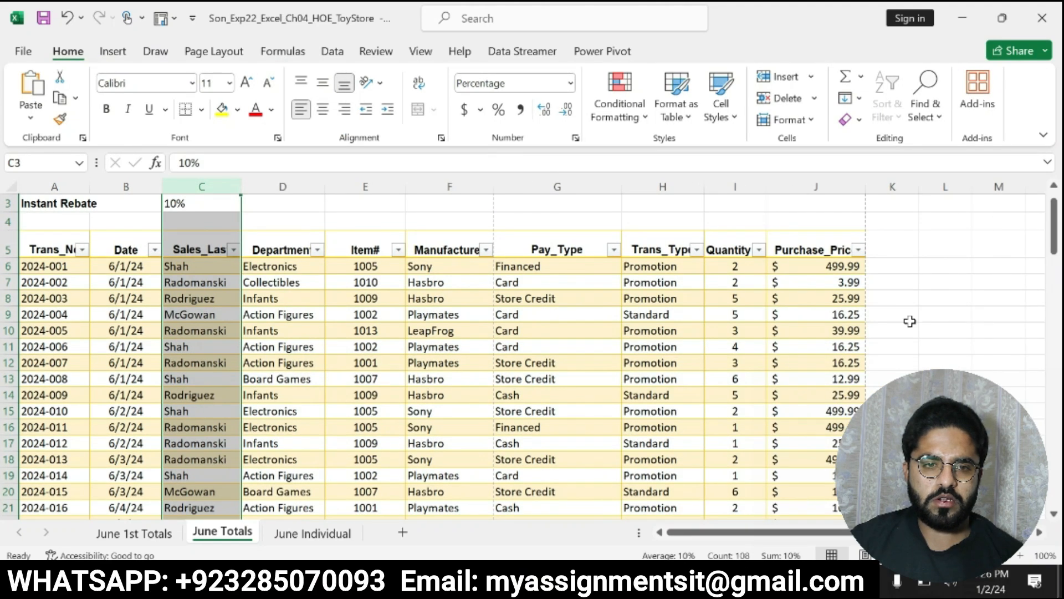
- Switch to the Word instructions, remove the emphasis from step 6, and highlight the step 7 text in yellow
{"action": "left_click", "coordinate": [721, 580]}
{"action": "key", "text": "ctrl+z"}
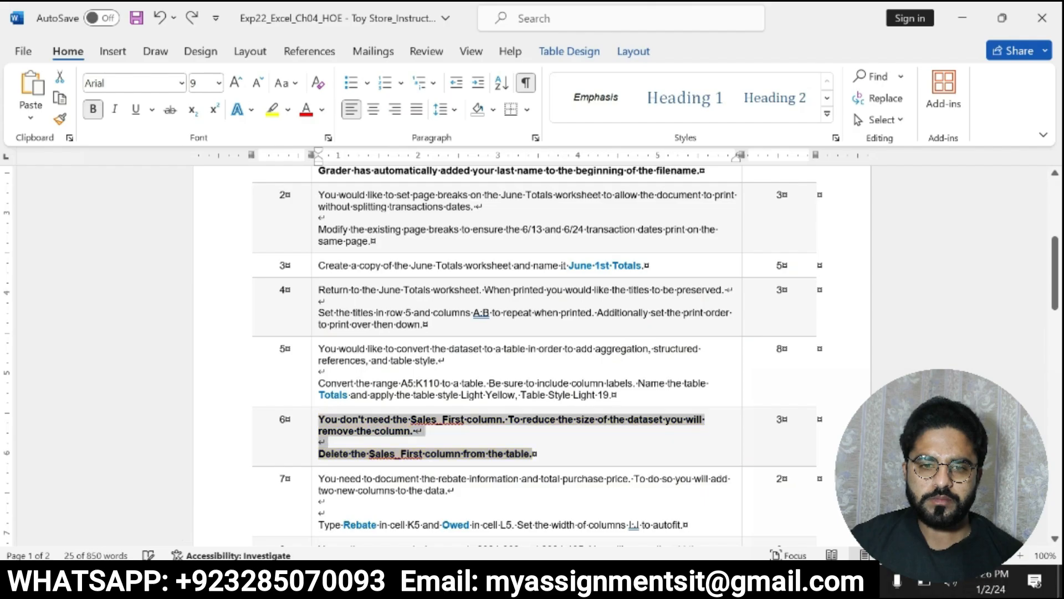
{"action": "left_click_drag", "start_coordinate": [1055, 276], "coordinate": [1055, 286]}
{"action": "key", "text": "ctrl+z"}
{"action": "left_click_drag", "start_coordinate": [320, 428], "coordinate": [687, 474]}
{"action": "left_click", "coordinate": [662, 450]}
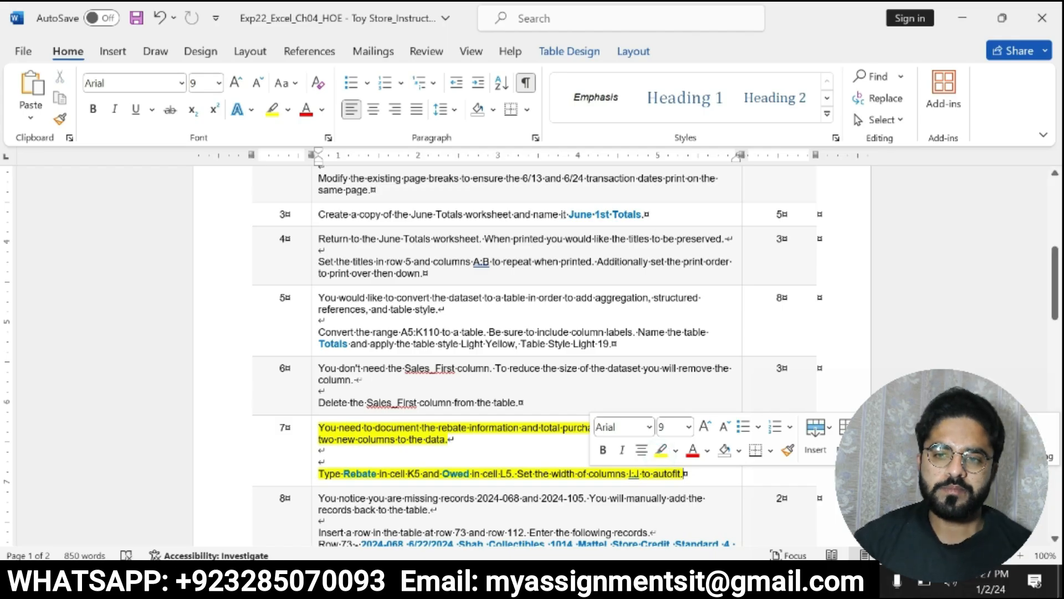
- Review the step 7 sentence on the new column labels and the I:J column widths, making it bold
{"action": "left_click_drag", "start_coordinate": [319, 474], "coordinate": [511, 474]}
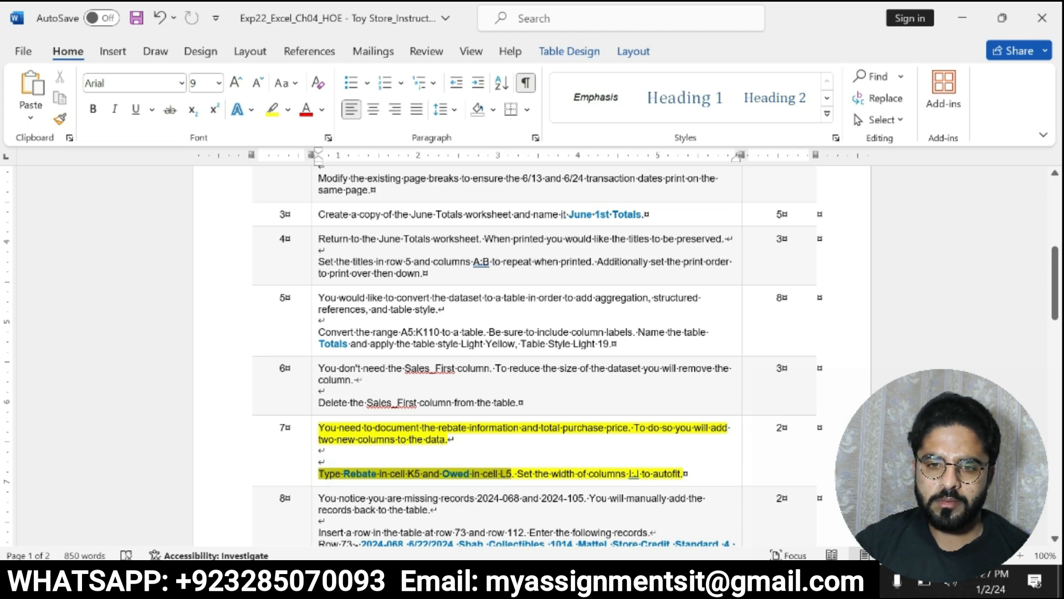
{"action": "left_click_drag", "start_coordinate": [510, 474], "coordinate": [685, 474]}
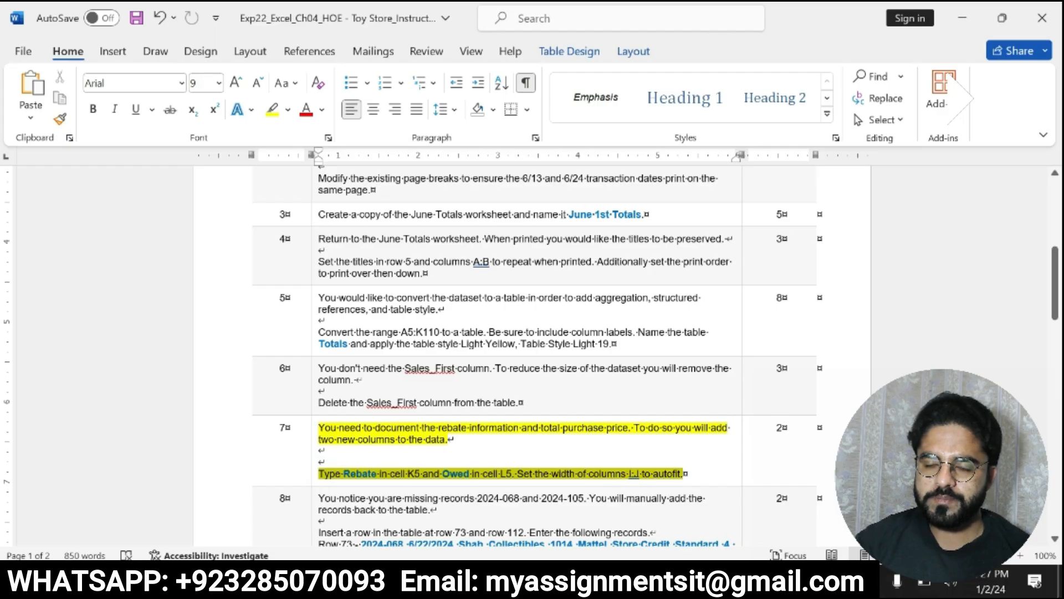
{"action": "left_click", "coordinate": [655, 446]}
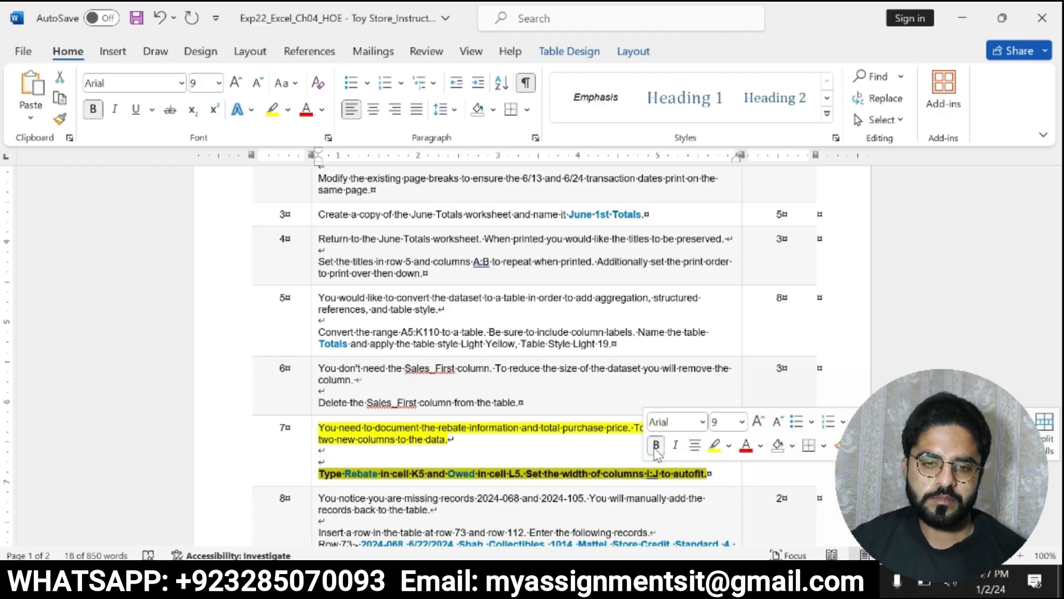
{"action": "left_click", "coordinate": [343, 471]}
{"action": "left_click_drag", "start_coordinate": [344, 472], "coordinate": [378, 474]}
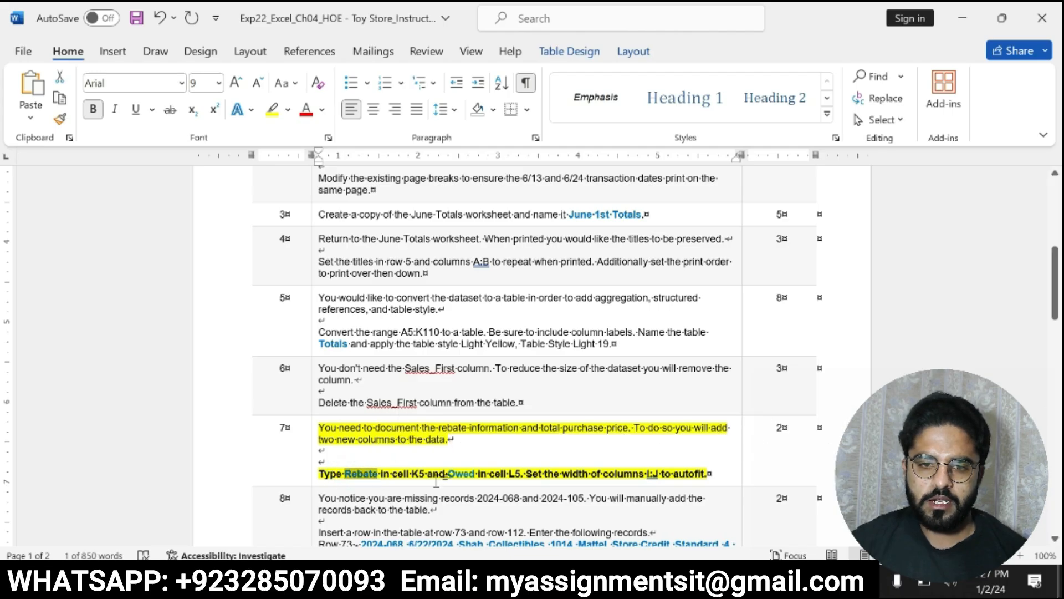
- Return to the Excel workbook and enter Rebate in K5 and Owed in L5, checking the second label in the Word instructions
{"action": "key", "text": "alt+Tab"}
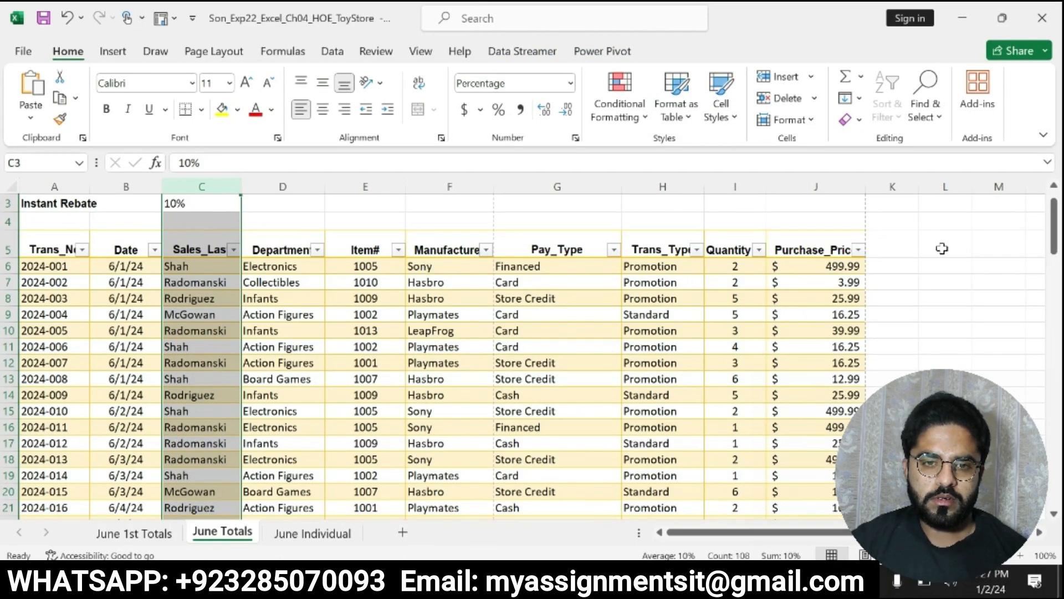
{"action": "left_click", "coordinate": [898, 245]}
{"action": "type", "text": "Rebate"}
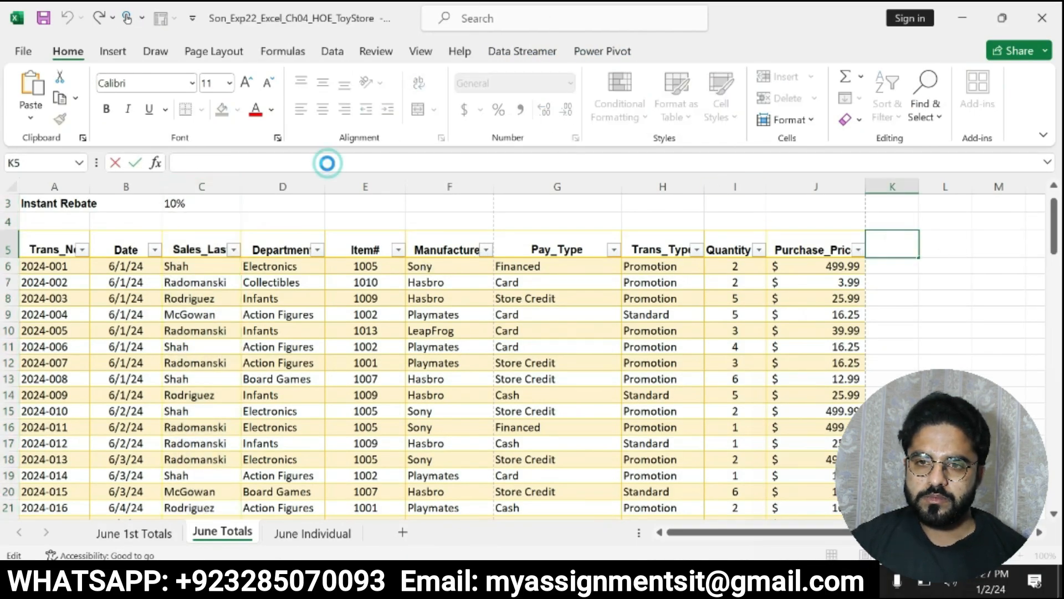
{"action": "key", "text": "Return"}
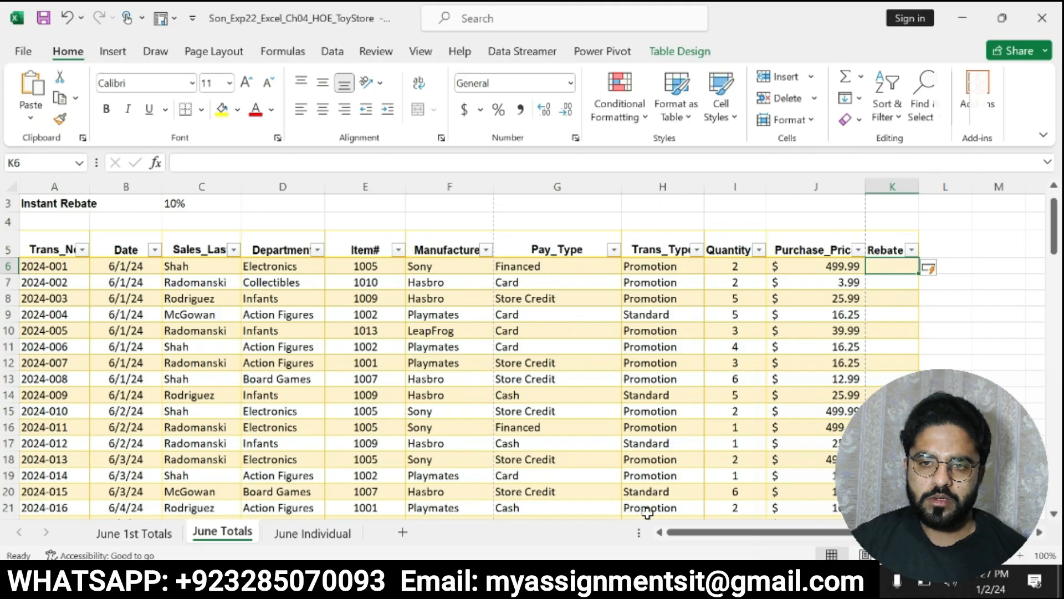
{"action": "key", "text": "alt+Tab"}
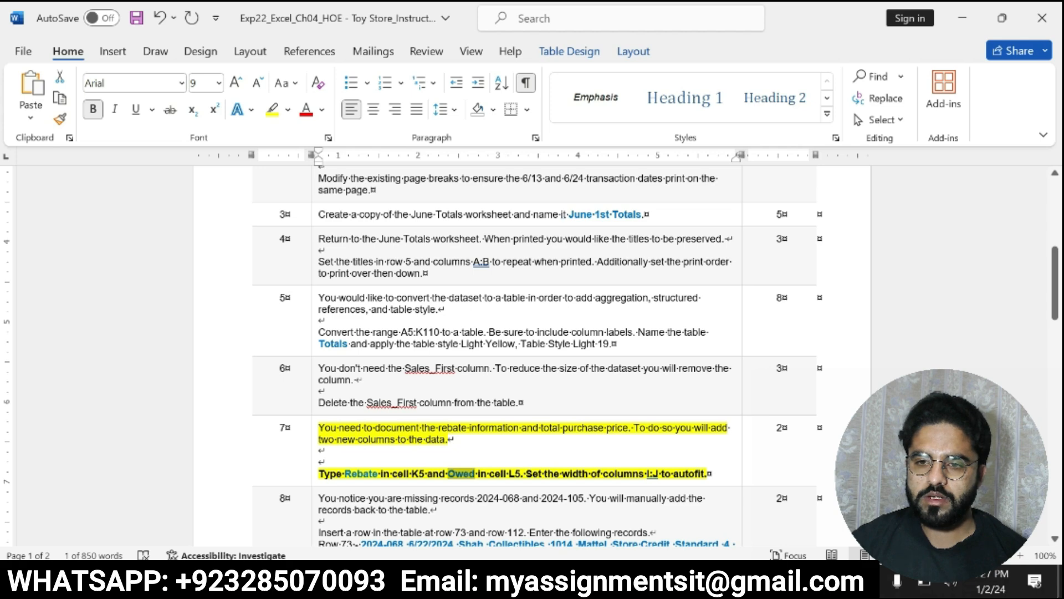
{"action": "key", "text": "alt+Tab"}
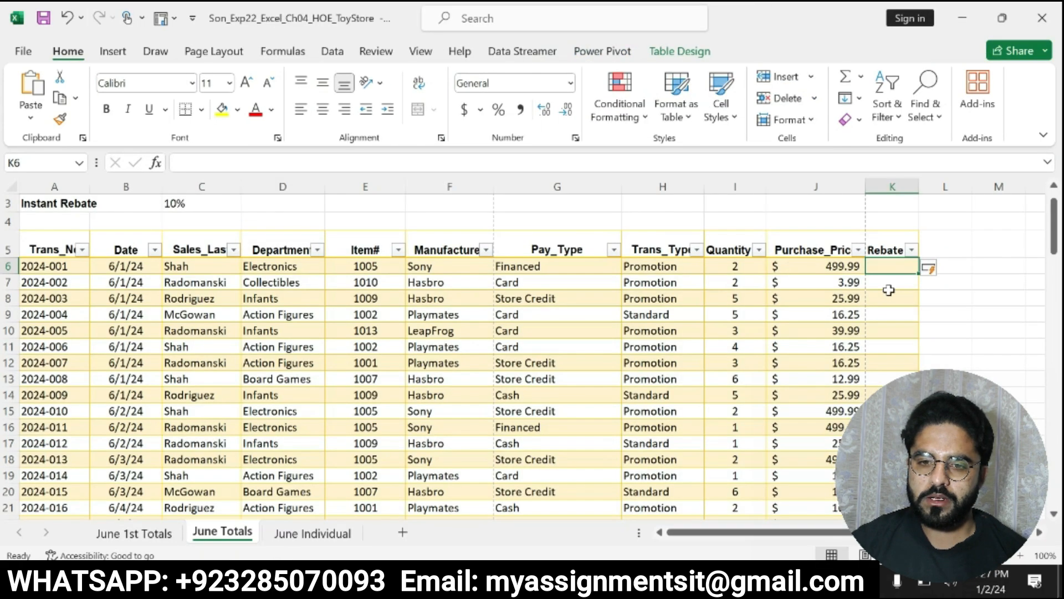
{"action": "left_click", "coordinate": [935, 244]}
{"action": "type", "text": "Owed"}
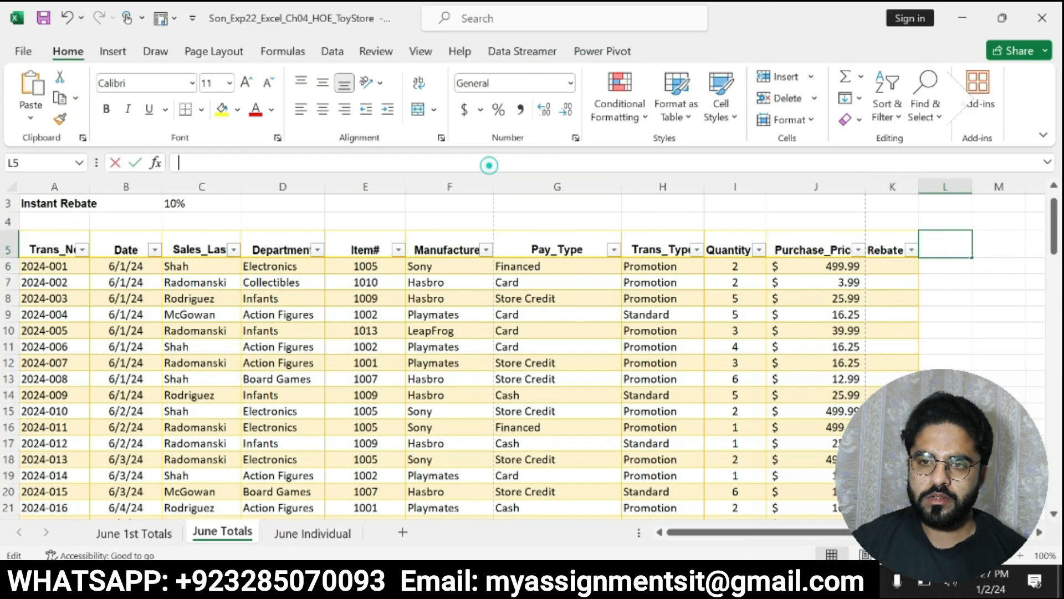
{"action": "key", "text": "Return"}
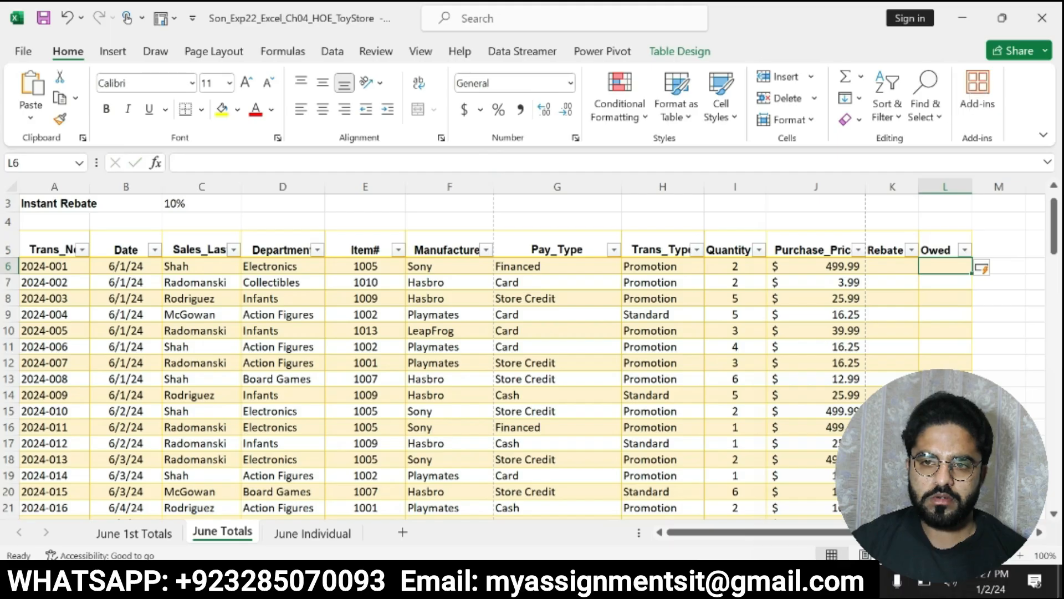
- Check the column width requirement of step 7 in Word, and autofit the width of columns I:J in the Excel workbook
{"action": "key", "text": "alt+Tab"}
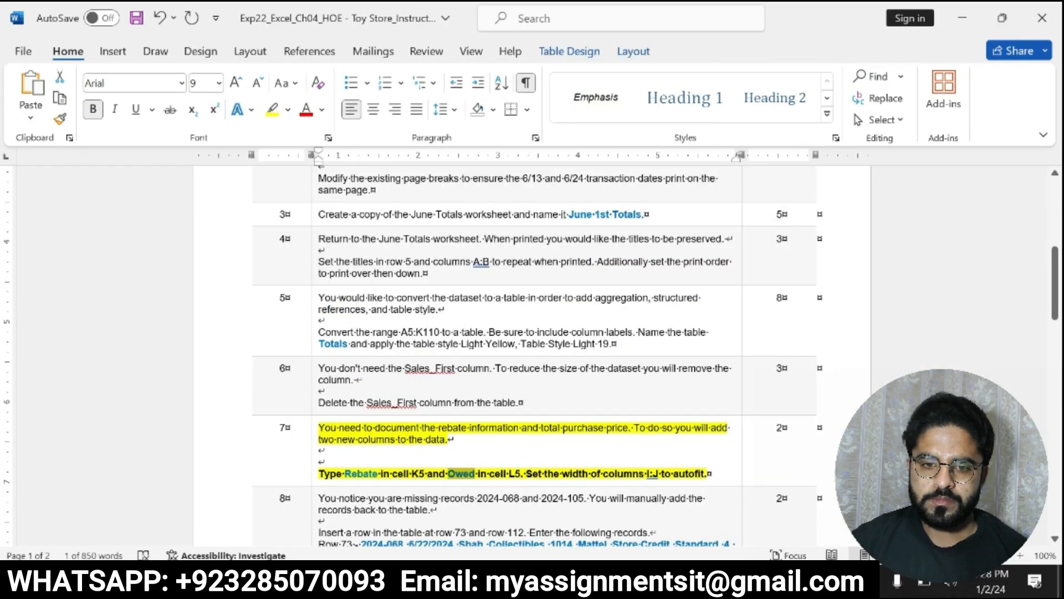
{"action": "left_click_drag", "start_coordinate": [526, 474], "coordinate": [705, 476]}
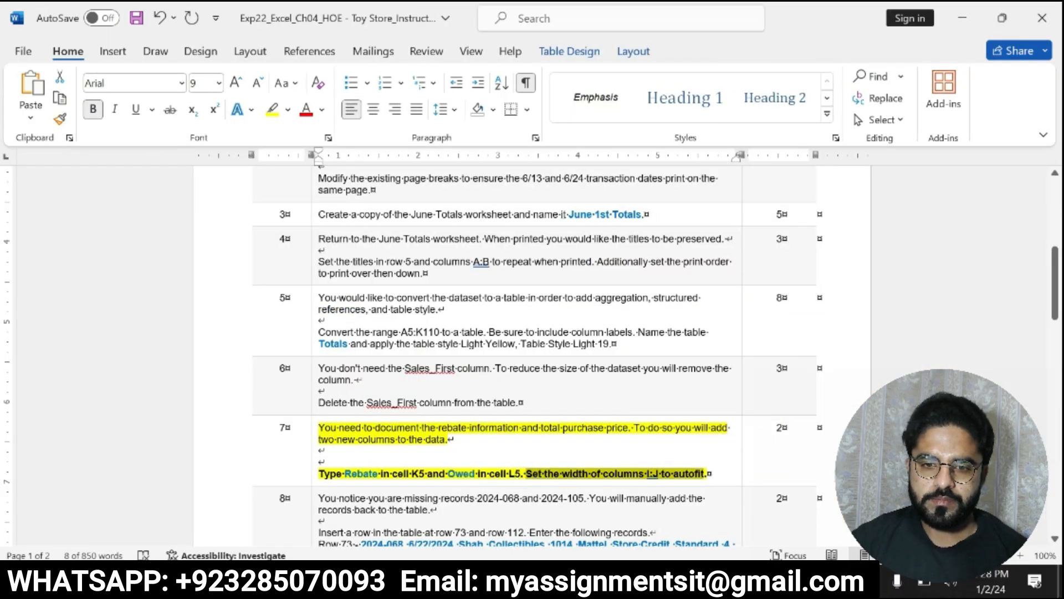
{"action": "left_click", "coordinate": [663, 480]}
{"action": "key", "text": "alt+Tab"}
{"action": "left_click_drag", "start_coordinate": [741, 183], "coordinate": [793, 177]}
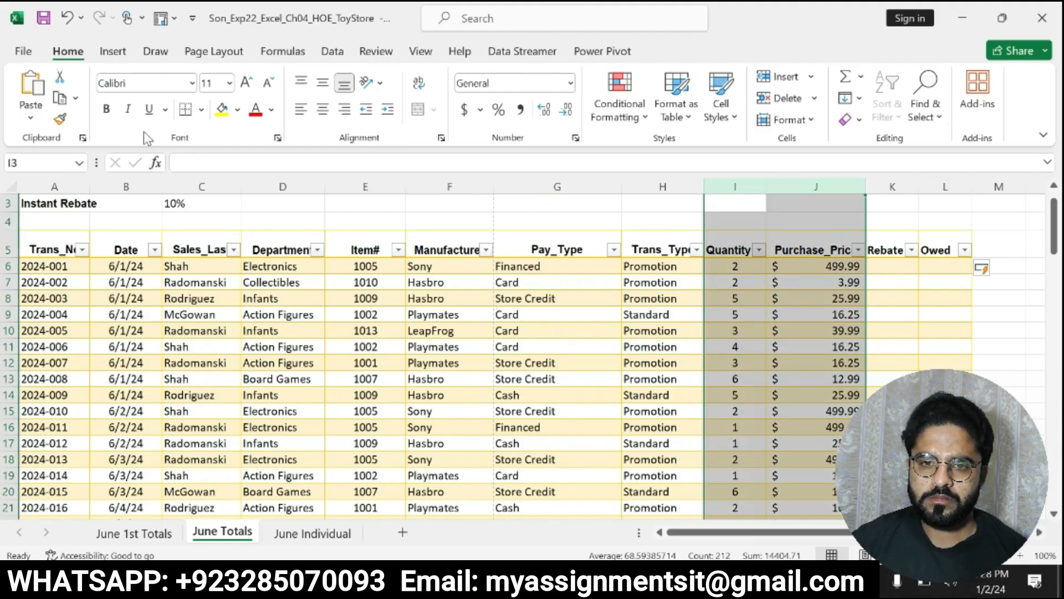
{"action": "left_click", "coordinate": [786, 120]}
{"action": "left_click", "coordinate": [834, 244]}
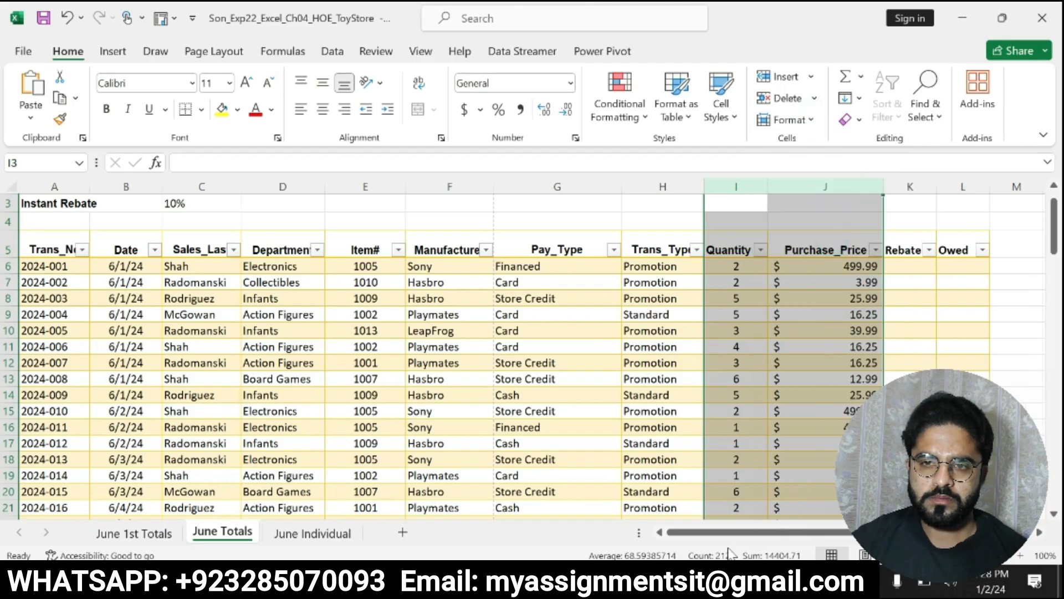
- Switch to the Word instructions, remove the step 7 emphasis, and review the step 8 records for rows 73 and 112, marking them bold and yellow
{"action": "key", "text": "alt+Tab"}
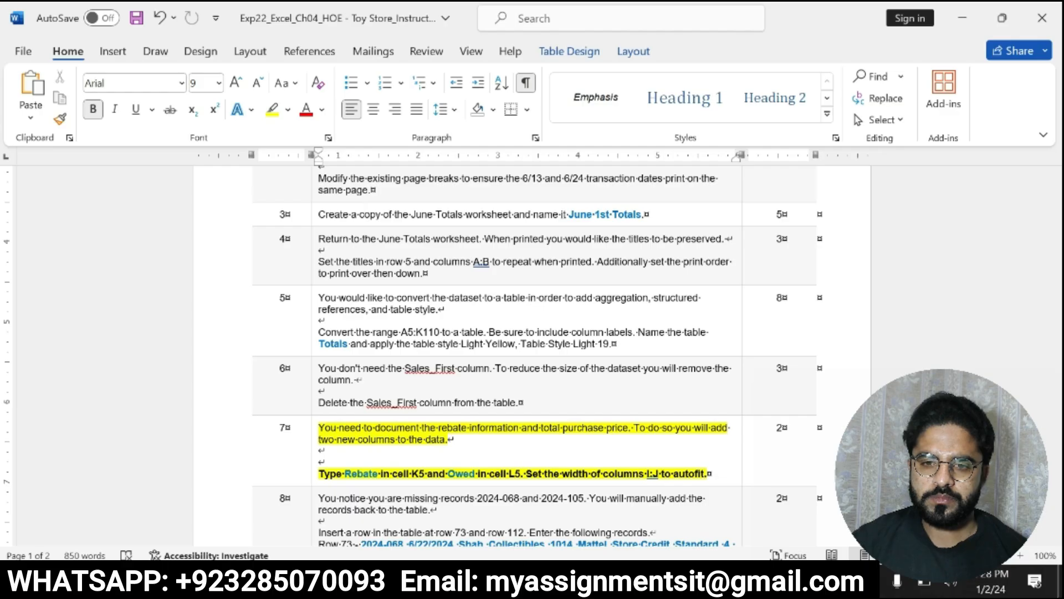
{"action": "key", "text": "ctrl+z"}
{"action": "key", "text": "ctrl+z"}
{"action": "left_click_drag", "start_coordinate": [1059, 274], "coordinate": [1058, 290]}
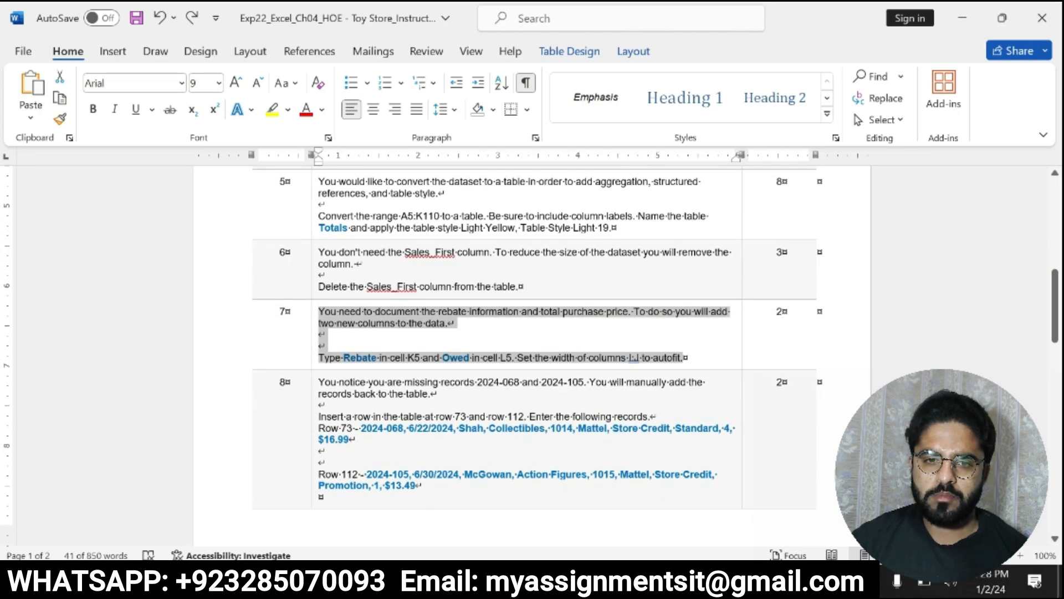
{"action": "left_click", "coordinate": [315, 382]}
{"action": "left_click", "coordinate": [449, 458]}
{"action": "left_click", "coordinate": [506, 458]}
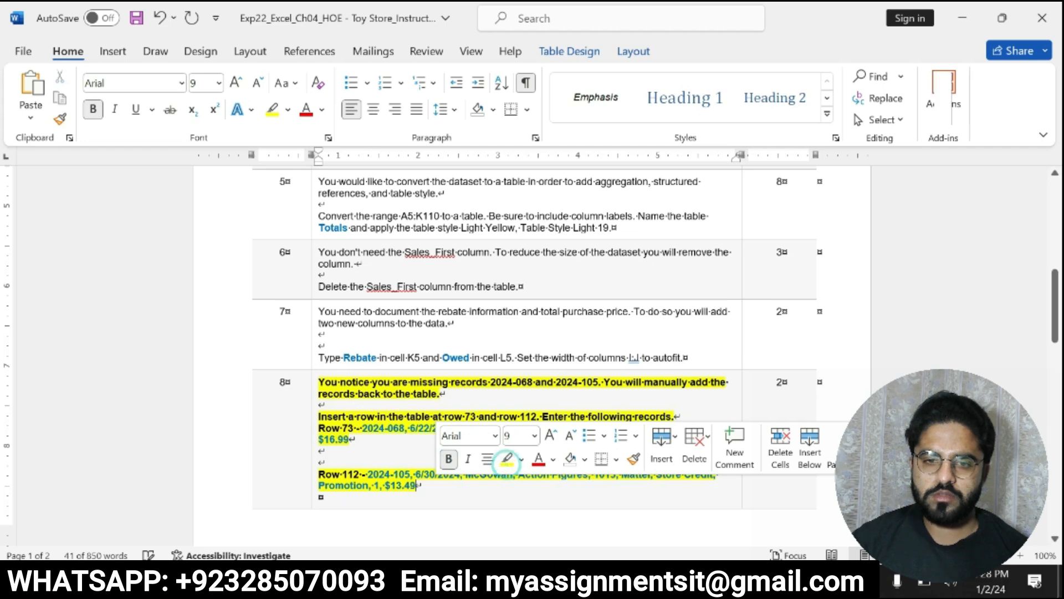
{"action": "left_click_drag", "start_coordinate": [319, 382], "coordinate": [432, 416]}
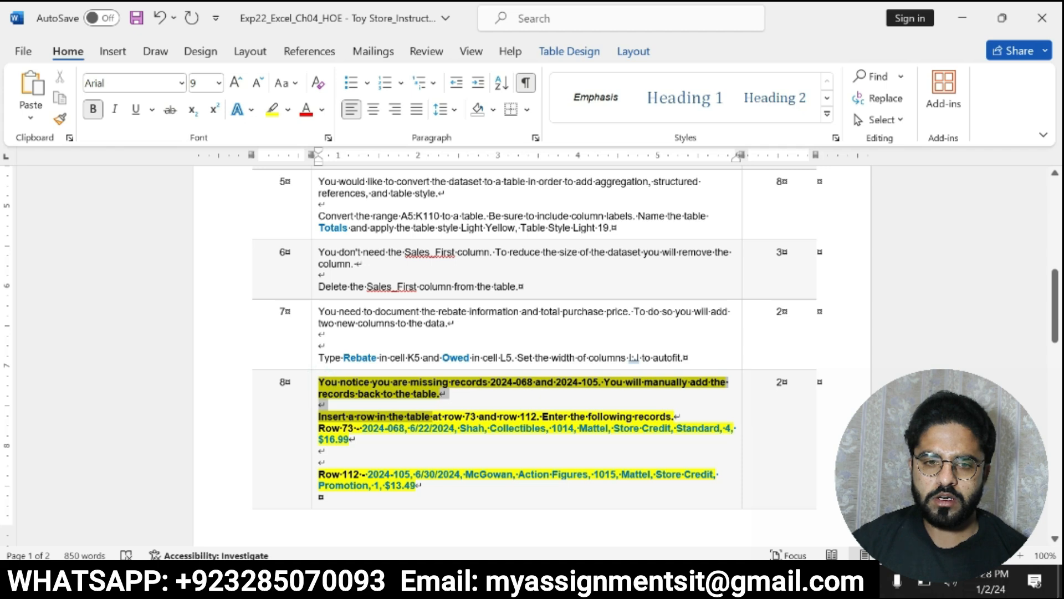
{"action": "left_click_drag", "start_coordinate": [464, 417], "coordinate": [353, 428]}
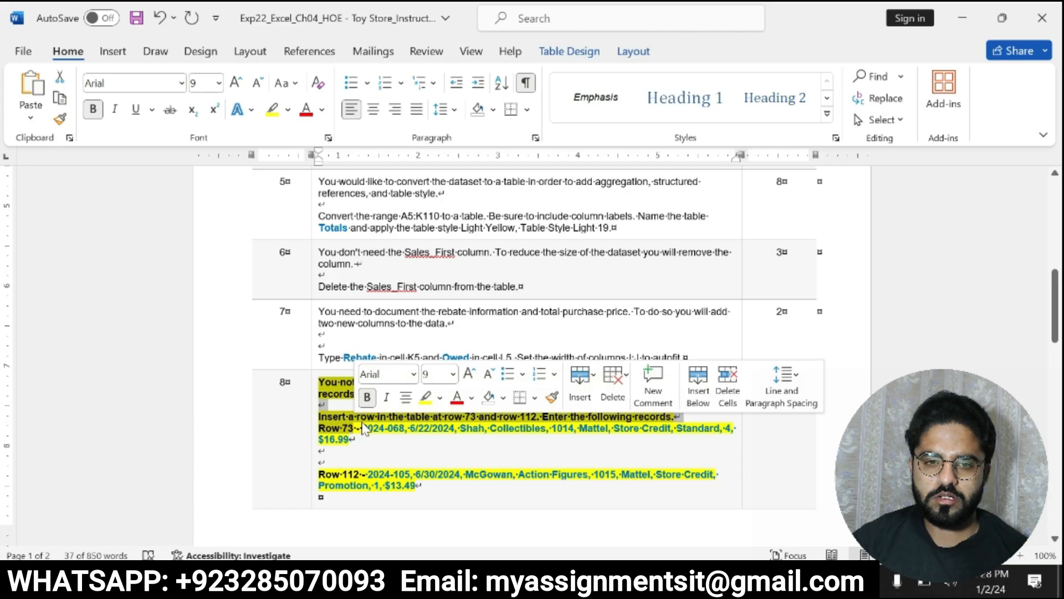
- Switch to the Excel workbook and insert a blank row at row 73 of the June Totals sheet, checking the step 8 instructions in Word
{"action": "key", "text": "alt+Tab"}
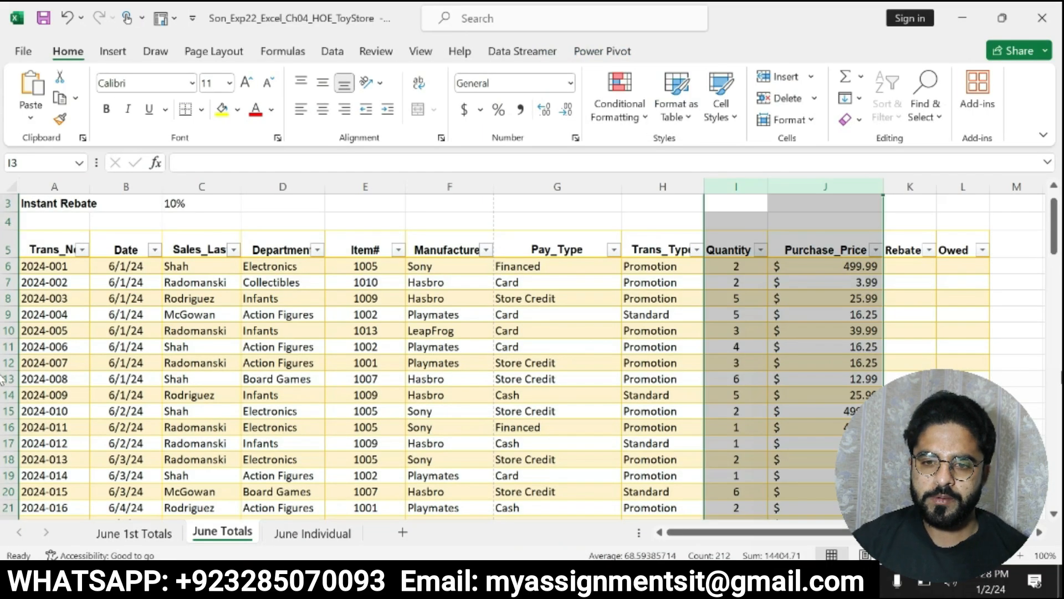
{"action": "left_click", "coordinate": [23, 163]}
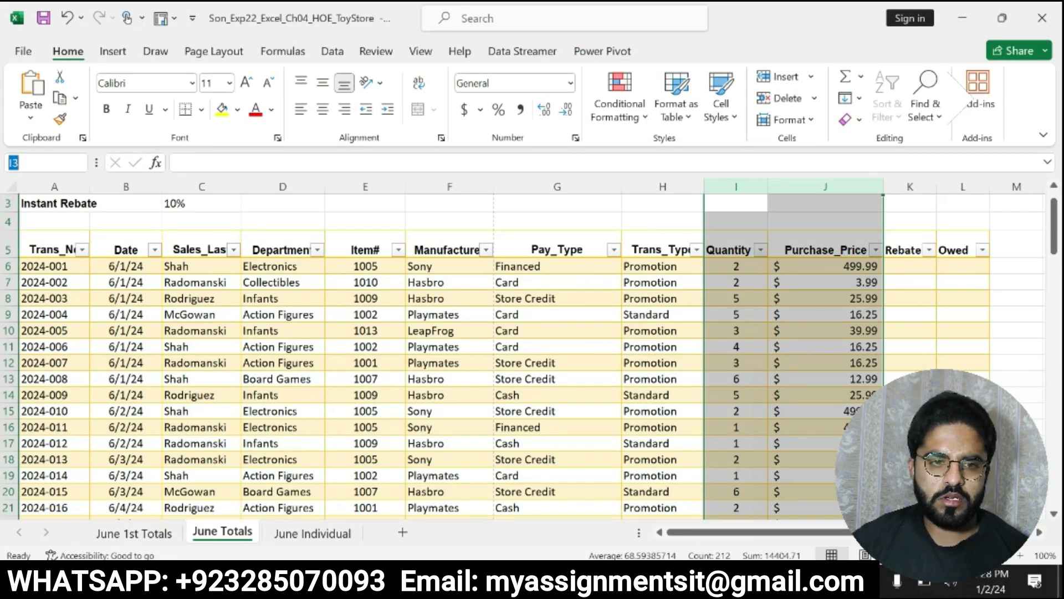
{"action": "type", "text": "A"}
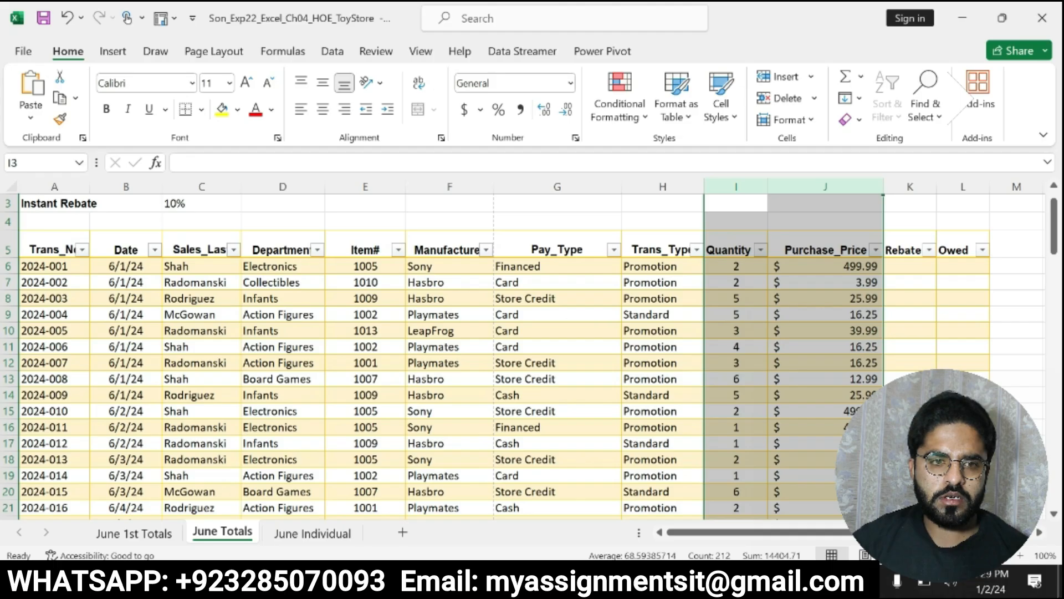
{"action": "key", "text": "Return"}
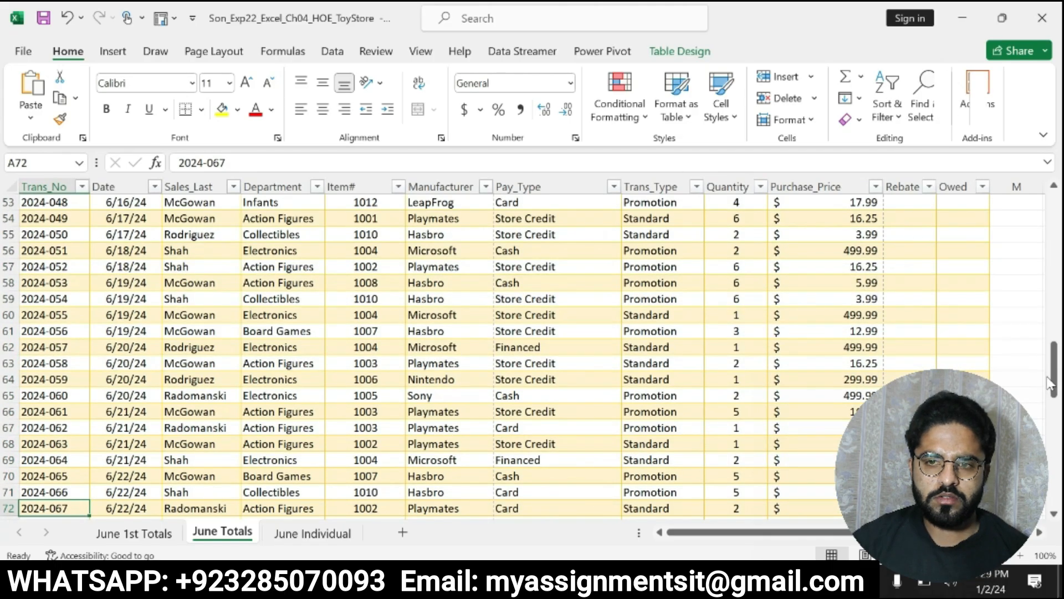
{"action": "scroll", "coordinate": [1049, 383], "scroll_direction": "down", "scroll_amount": 1}
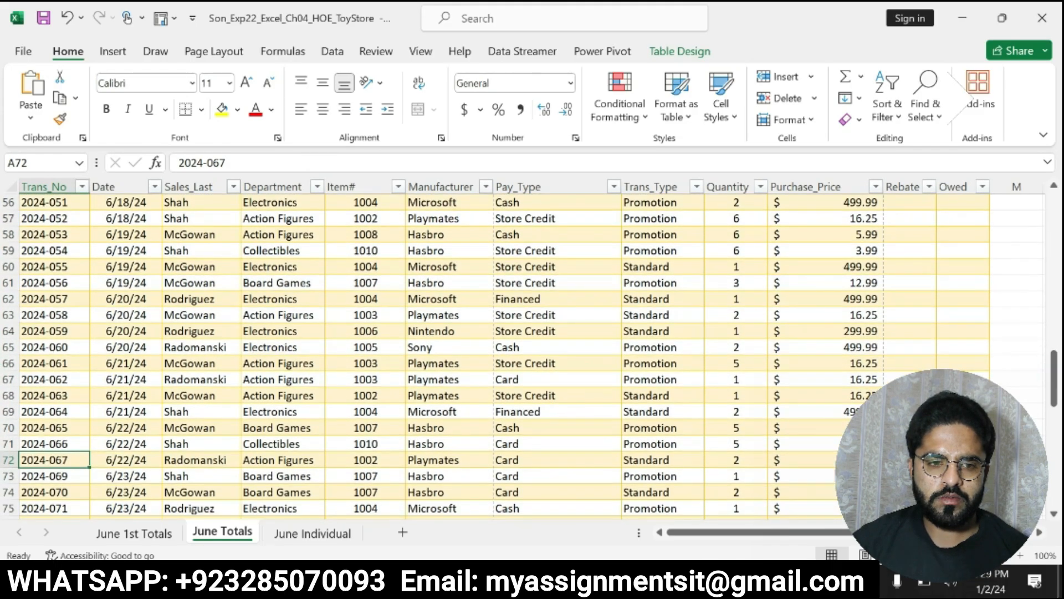
{"action": "key", "text": "alt+Tab"}
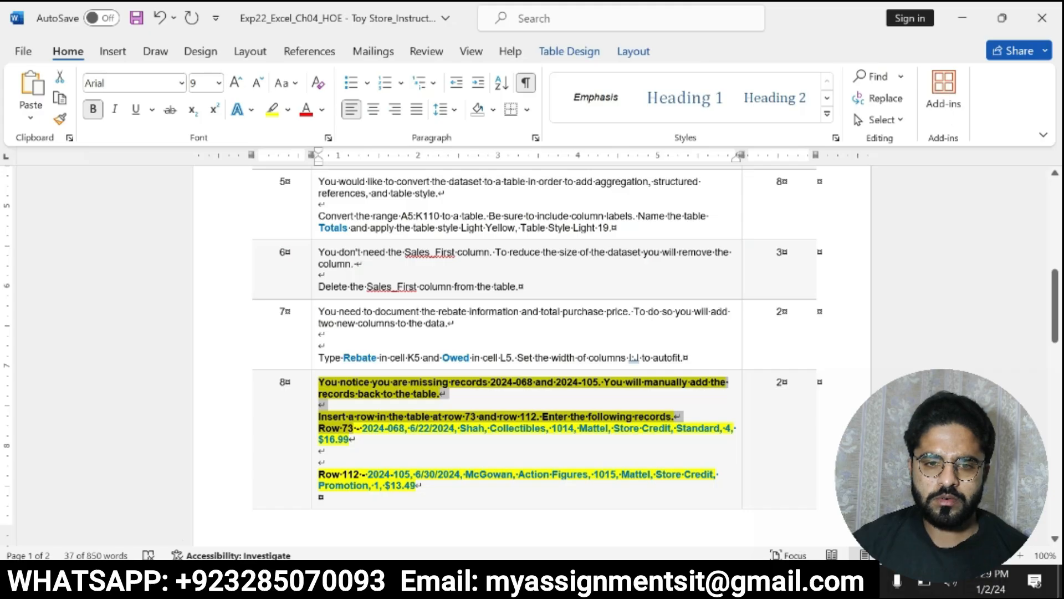
{"action": "key", "text": "alt+Tab"}
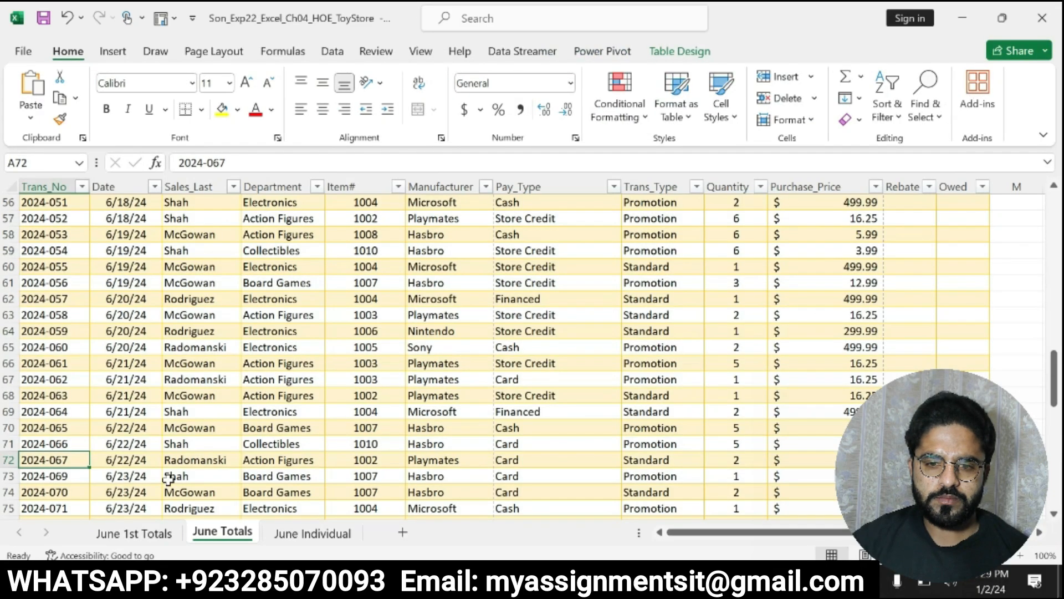
{"action": "left_click", "coordinate": [13, 476]}
{"action": "right_click", "coordinate": [12, 476]}
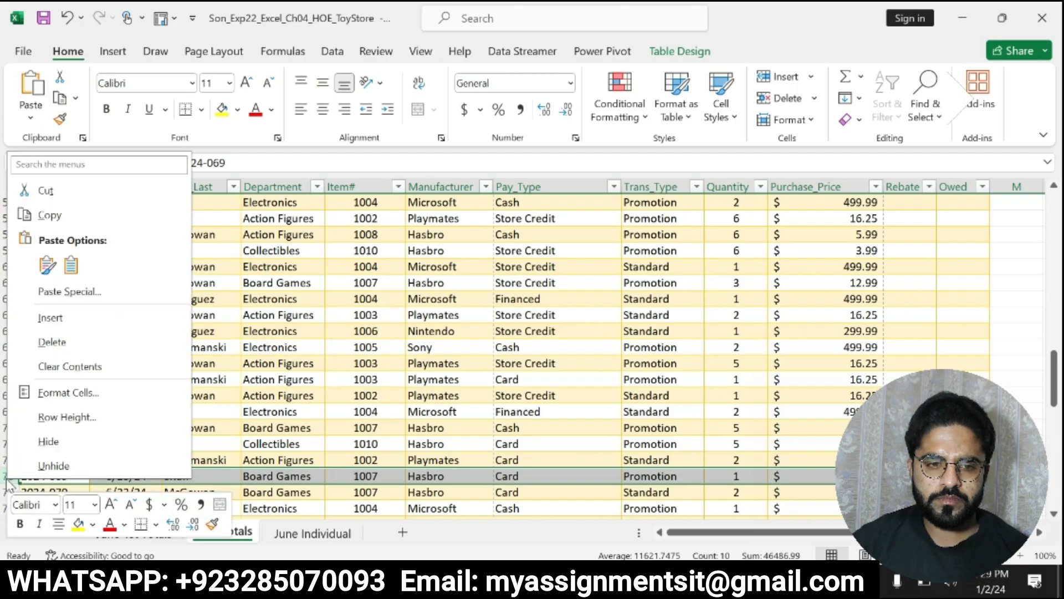
{"action": "left_click", "coordinate": [49, 318]}
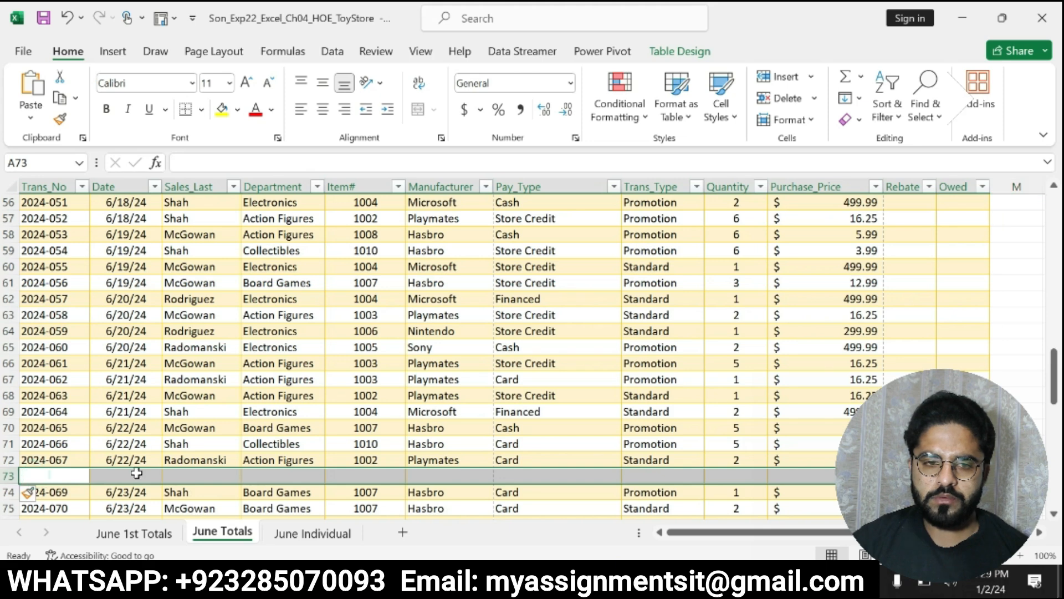
- Copy the row 73 transaction number from step 8 of the Word instructions into cell A73 of the Excel workbook
{"action": "left_click", "coordinate": [185, 476]}
{"action": "left_click", "coordinate": [66, 476]}
{"action": "left_click", "coordinate": [626, 580]}
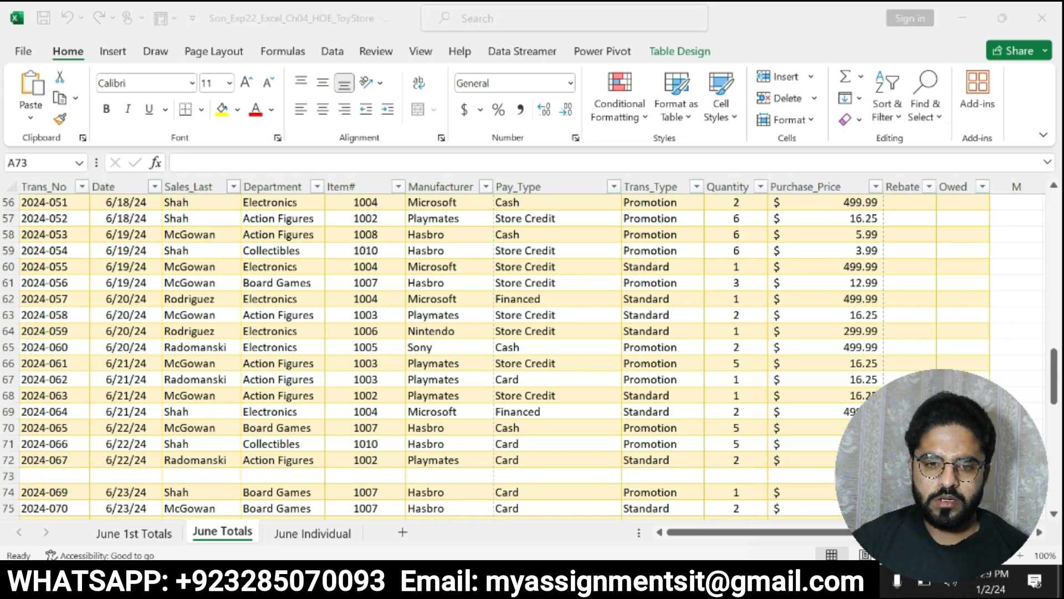
{"action": "left_click", "coordinate": [379, 436]}
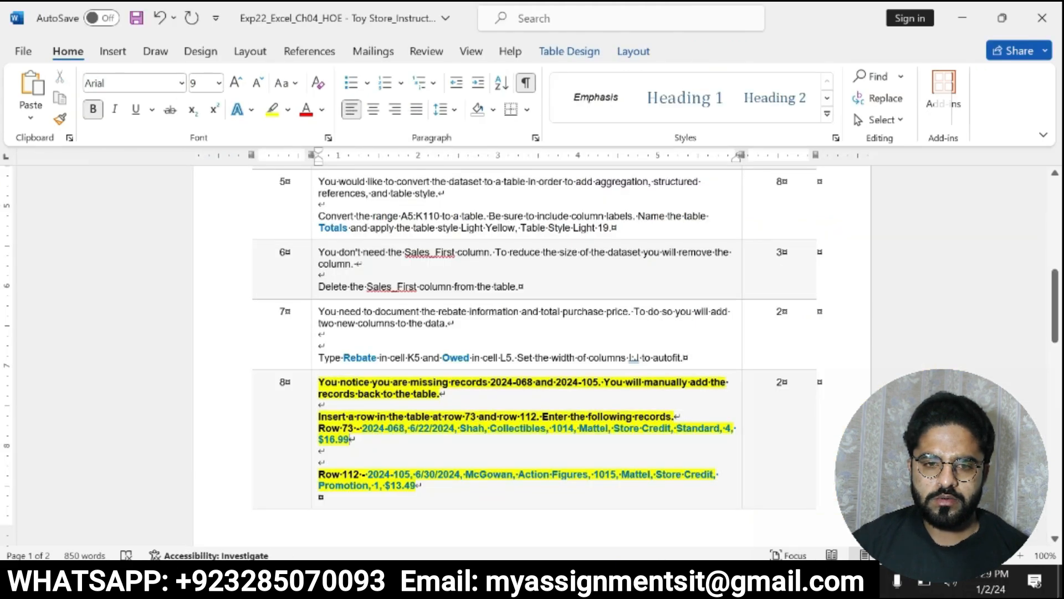
{"action": "left_click_drag", "start_coordinate": [406, 429], "coordinate": [371, 432]}
{"action": "key", "text": "ctrl+c"}
{"action": "left_click", "coordinate": [601, 580]}
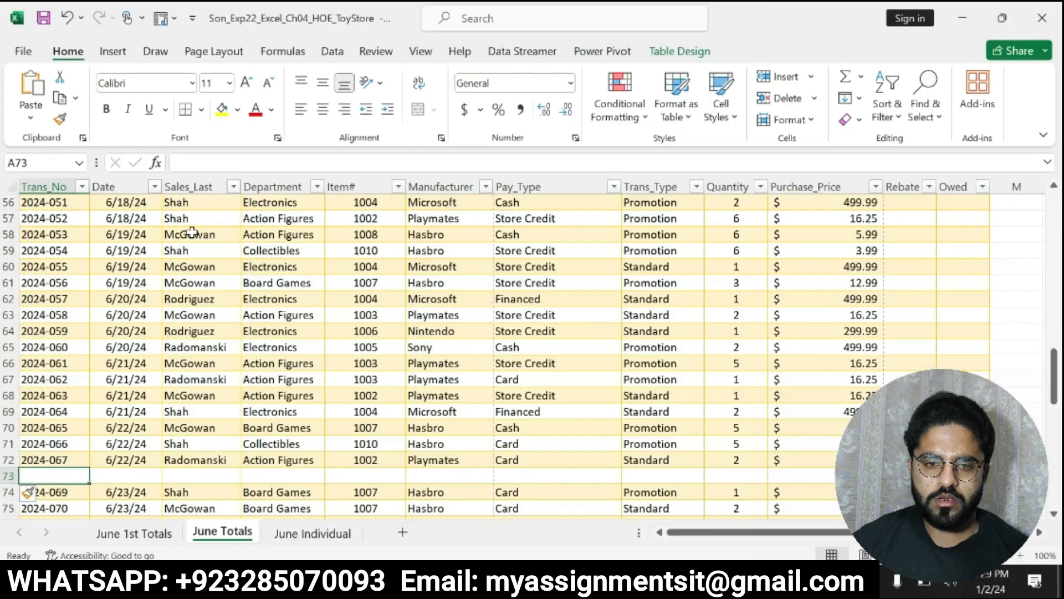
{"action": "left_click", "coordinate": [214, 163]}
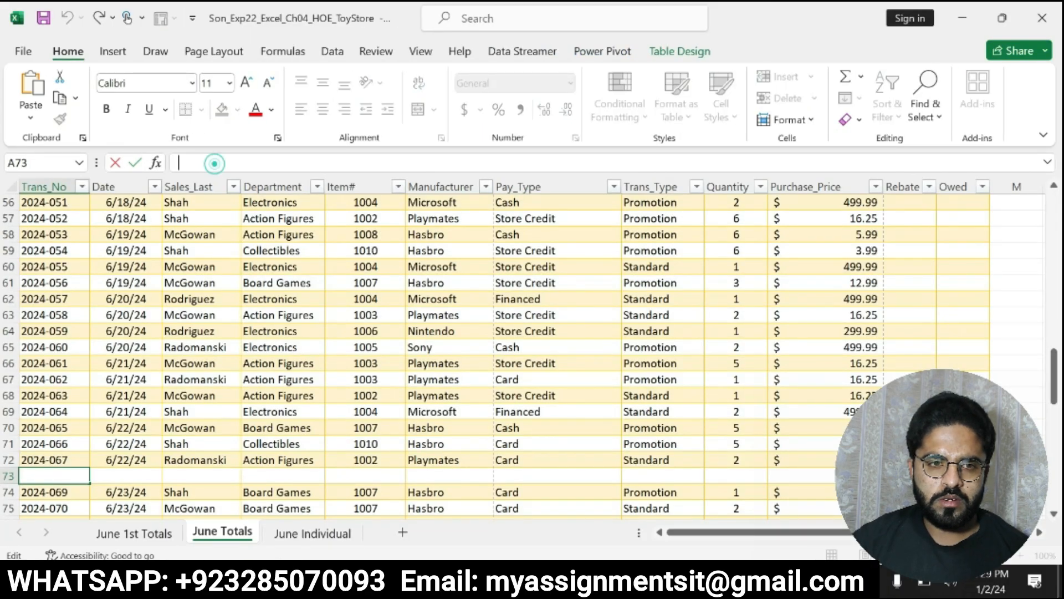
{"action": "key", "text": "ctrl+v"}
{"action": "key", "text": "Return"}
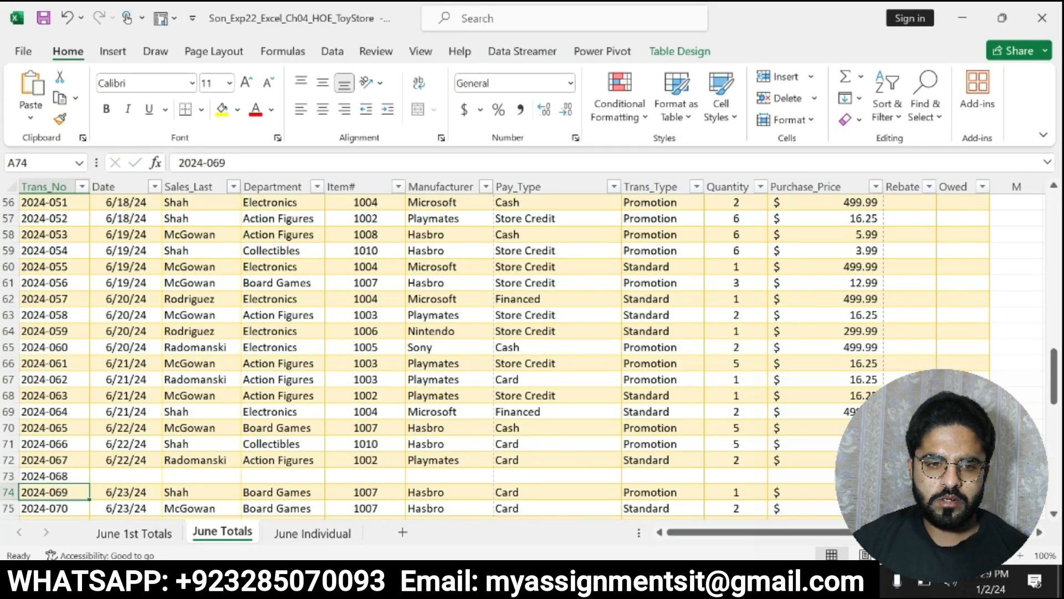
- Copy the date 6/22/2024 from the row 73 record in Word into cell B73 in Excel
{"action": "left_click", "coordinate": [632, 579]}
{"action": "left_click_drag", "start_coordinate": [411, 429], "coordinate": [447, 428]}
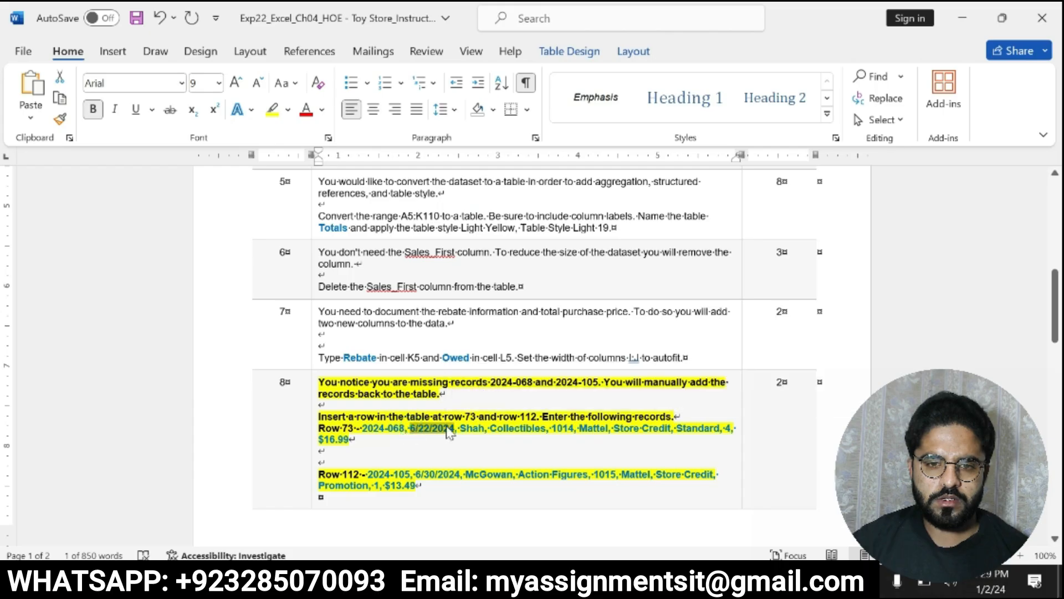
{"action": "key", "text": "ctrl+c"}
{"action": "left_click", "coordinate": [333, 580]}
{"action": "double_click", "coordinate": [144, 475]}
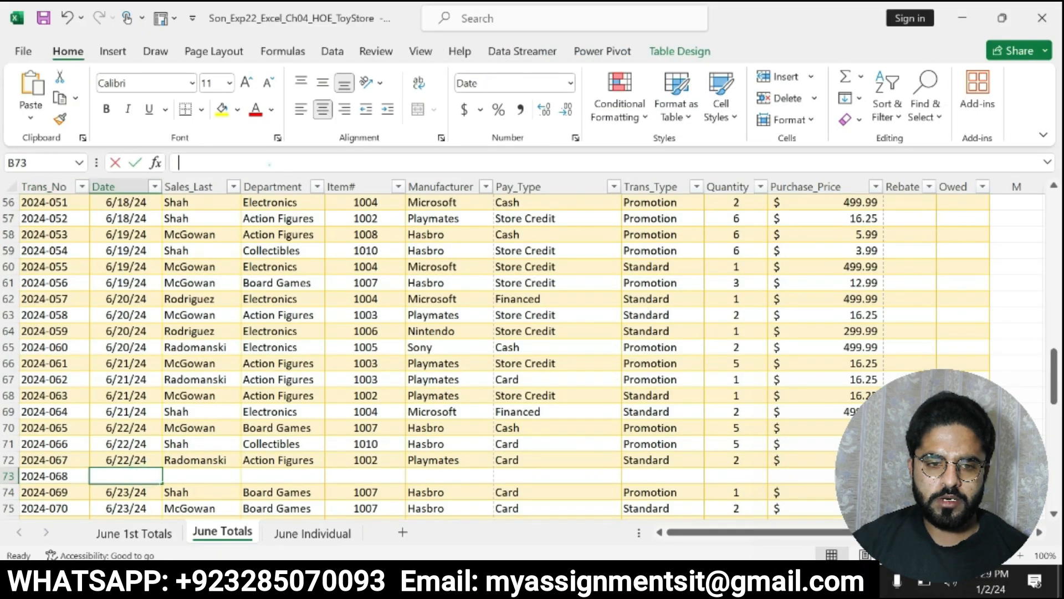
{"action": "key", "text": "ctrl+v"}
{"action": "key", "text": "Return"}
- Copy the salesperson's last name from the row 73 record in Word into cell C73 in Excel
{"action": "left_click", "coordinate": [631, 579]}
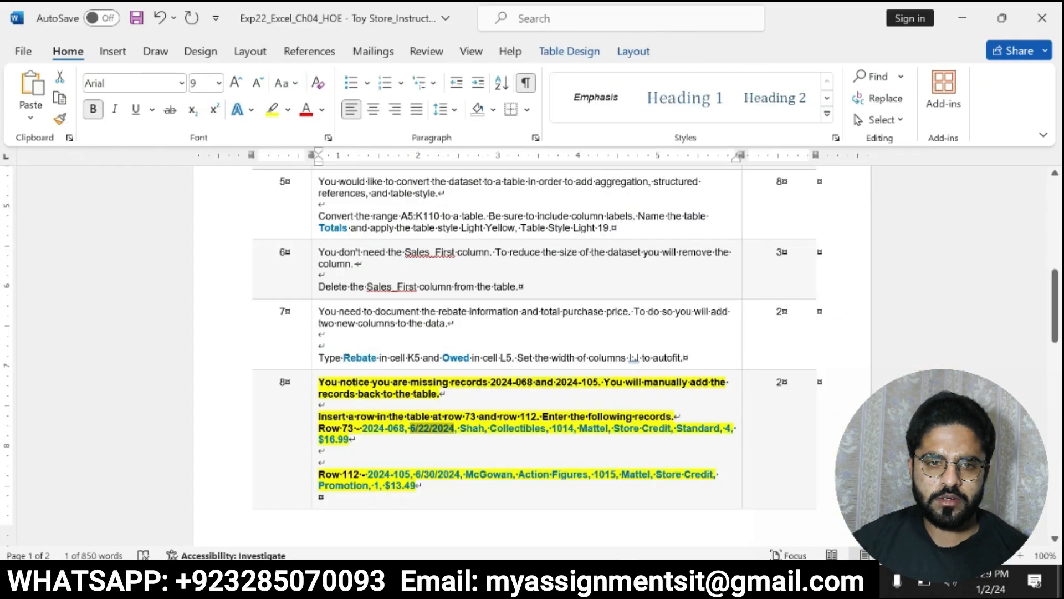
{"action": "double_click", "coordinate": [472, 429]}
{"action": "key", "text": "ctrl+c"}
{"action": "left_click", "coordinate": [471, 578]}
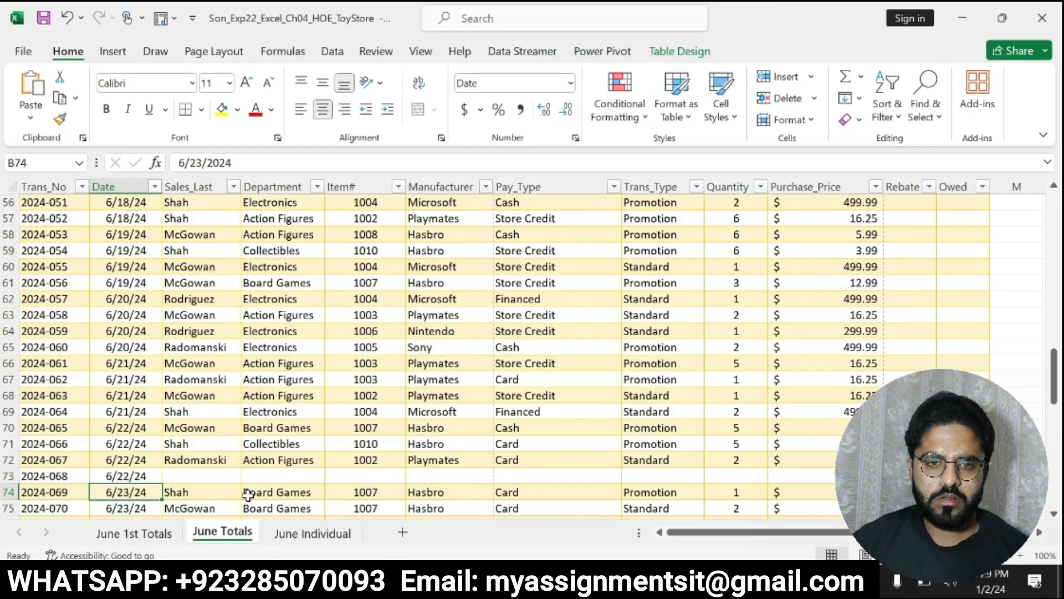
{"action": "double_click", "coordinate": [224, 475]}
{"action": "key", "text": "ctrl+v"}
{"action": "key", "text": "Return"}
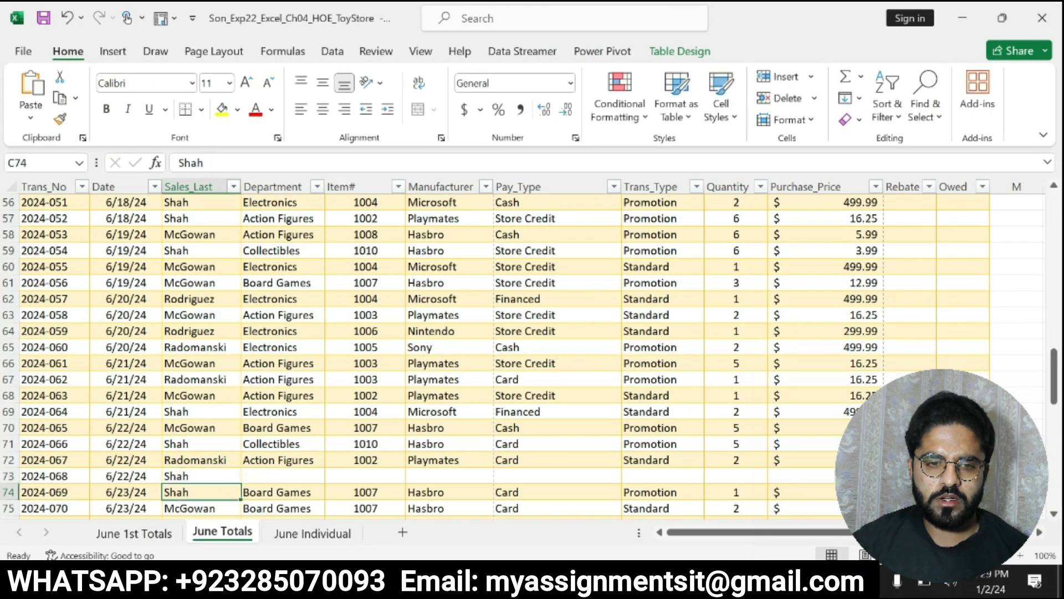
- Copy the department Collectibles from the row 73 record in Word into cell D73 in Excel
{"action": "key", "text": "alt+Tab"}
{"action": "left_click_drag", "start_coordinate": [490, 428], "coordinate": [545, 428]}
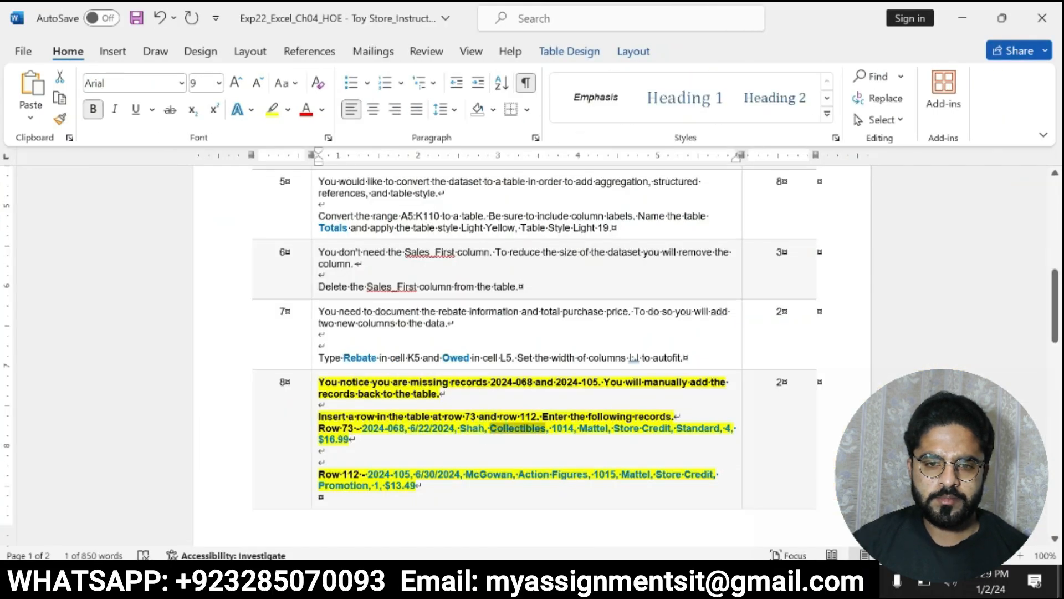
{"action": "key", "text": "alt+Tab"}
{"action": "double_click", "coordinate": [296, 476]}
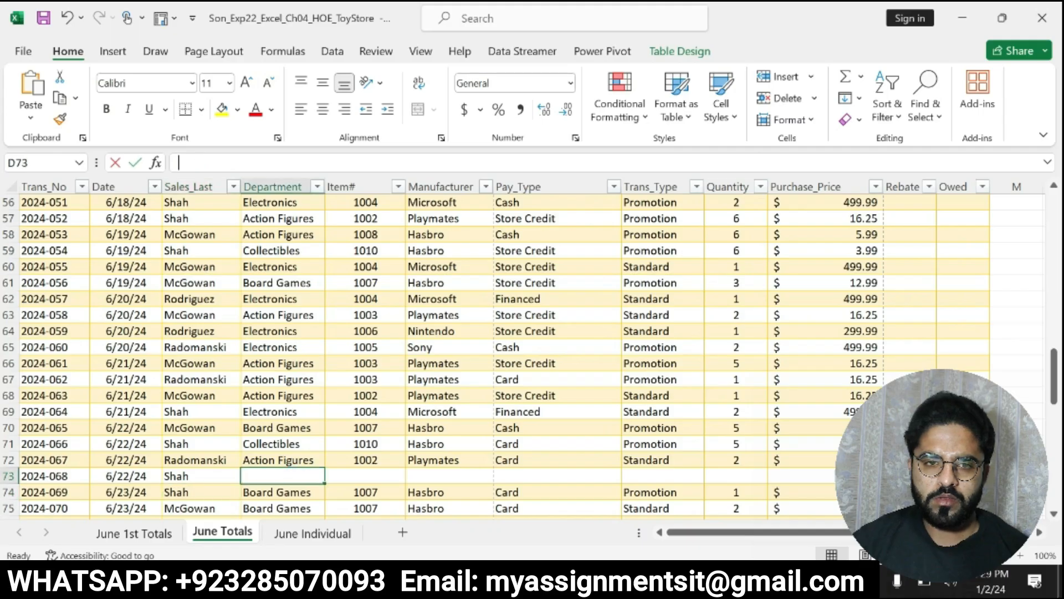
{"action": "key", "text": "ctrl+v"}
{"action": "key", "text": "Return"}
- Copy the item number 1014 from the row 73 record in Word into cell E73 in Excel
{"action": "key", "text": "alt+Tab"}
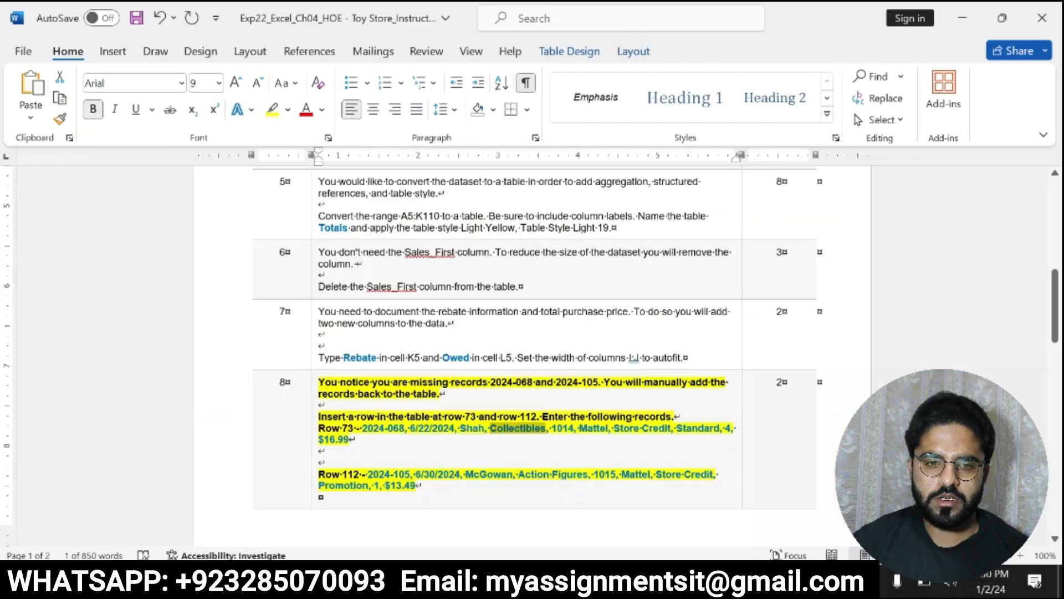
{"action": "left_click_drag", "start_coordinate": [551, 428], "coordinate": [576, 428]}
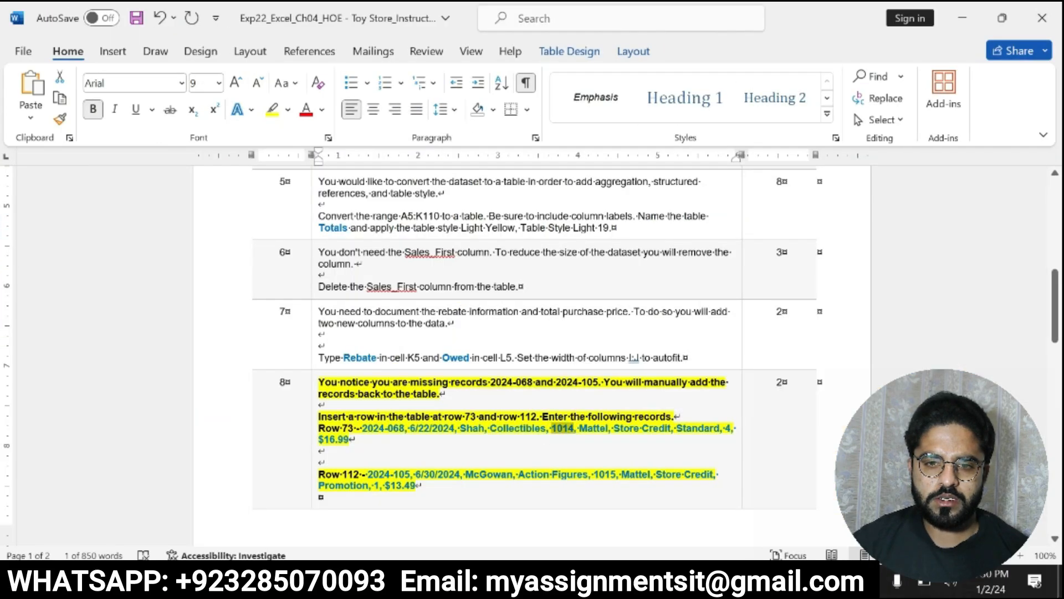
{"action": "key", "text": "alt+Tab"}
{"action": "left_click", "coordinate": [368, 475]}
{"action": "left_click", "coordinate": [278, 161]}
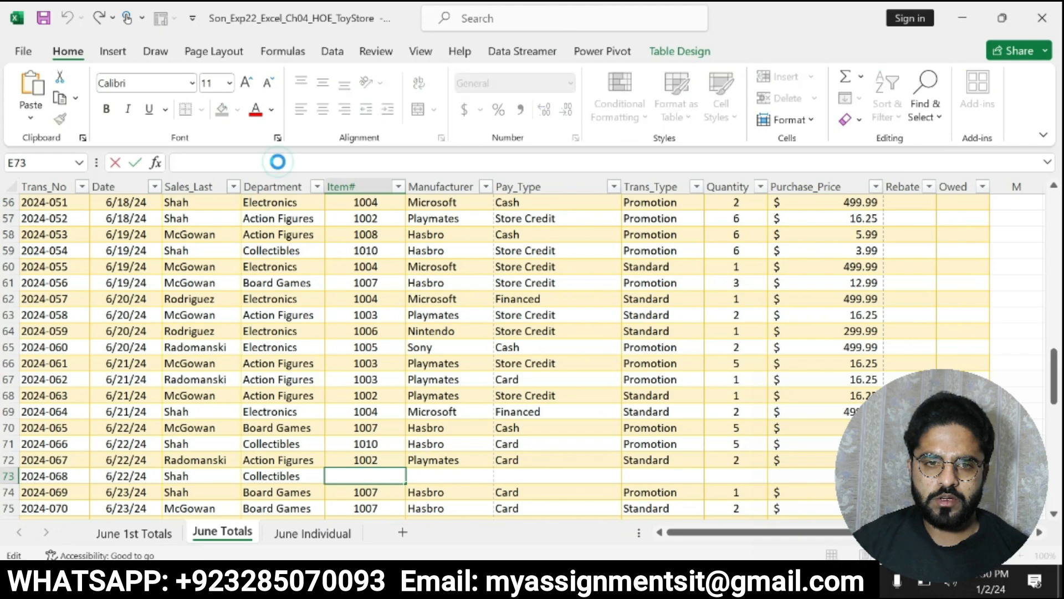
{"action": "key", "text": "ctrl+v"}
{"action": "key", "text": "Return"}
- Copy the manufacturer Mattel from the row 73 record in Word into cell F73 in Excel
{"action": "key", "text": "alt+Tab"}
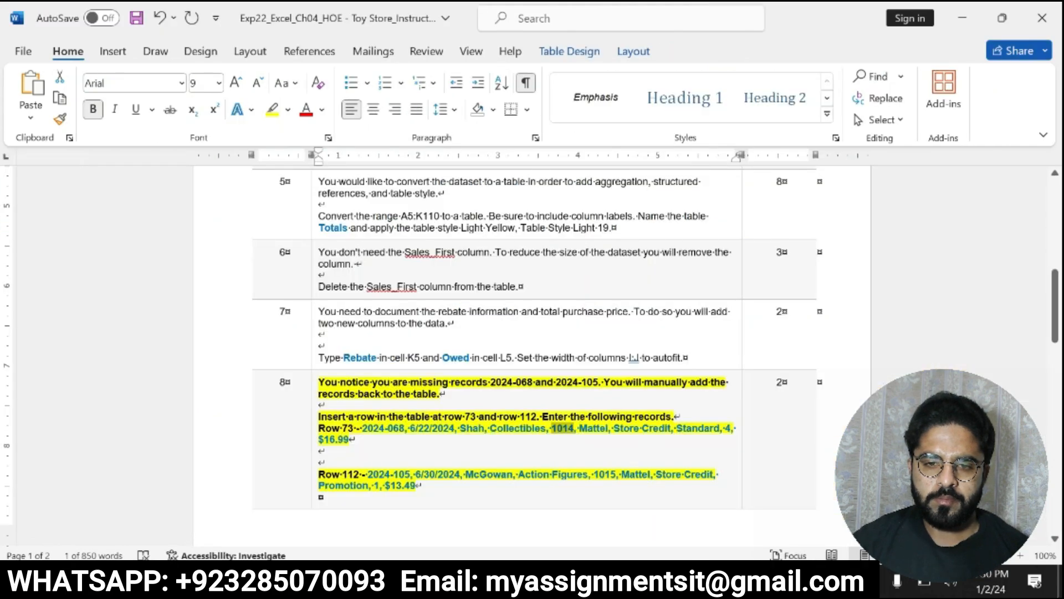
{"action": "left_click_drag", "start_coordinate": [580, 429], "coordinate": [608, 429]}
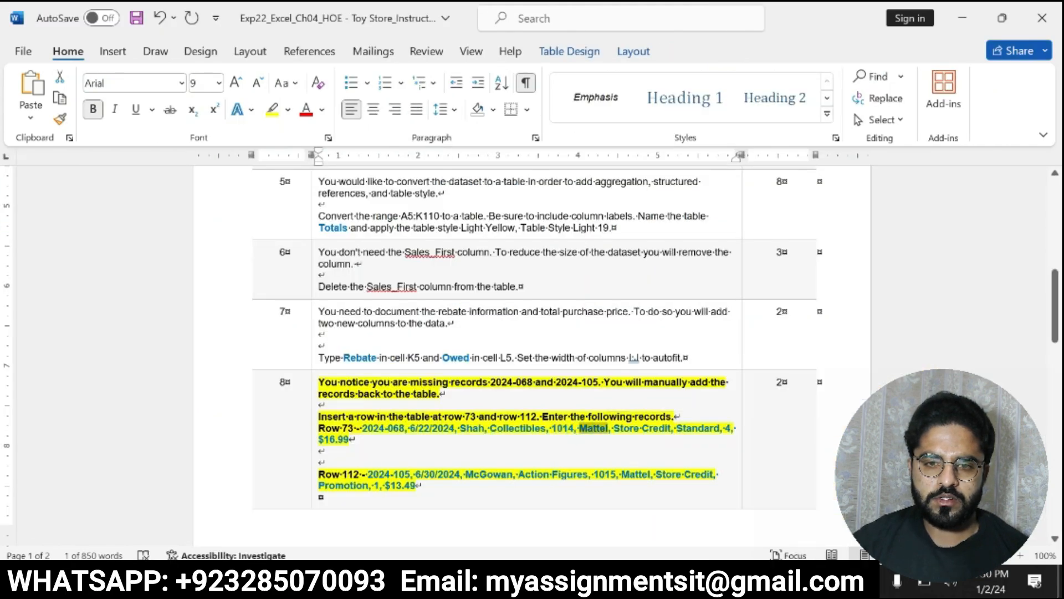
{"action": "key", "text": "alt+Tab"}
{"action": "left_click", "coordinate": [438, 474]}
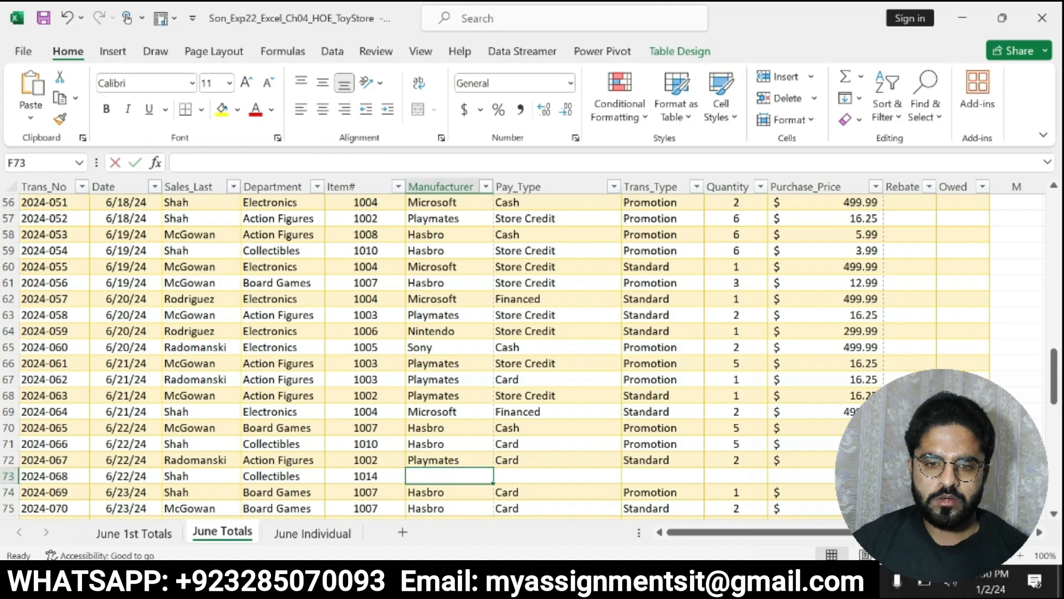
{"action": "key", "text": "ctrl+v"}
{"action": "key", "text": "Return"}
- Copy the pay type Store Credit from the row 73 record in Word into cell G73 in Excel
{"action": "key", "text": "alt+Tab"}
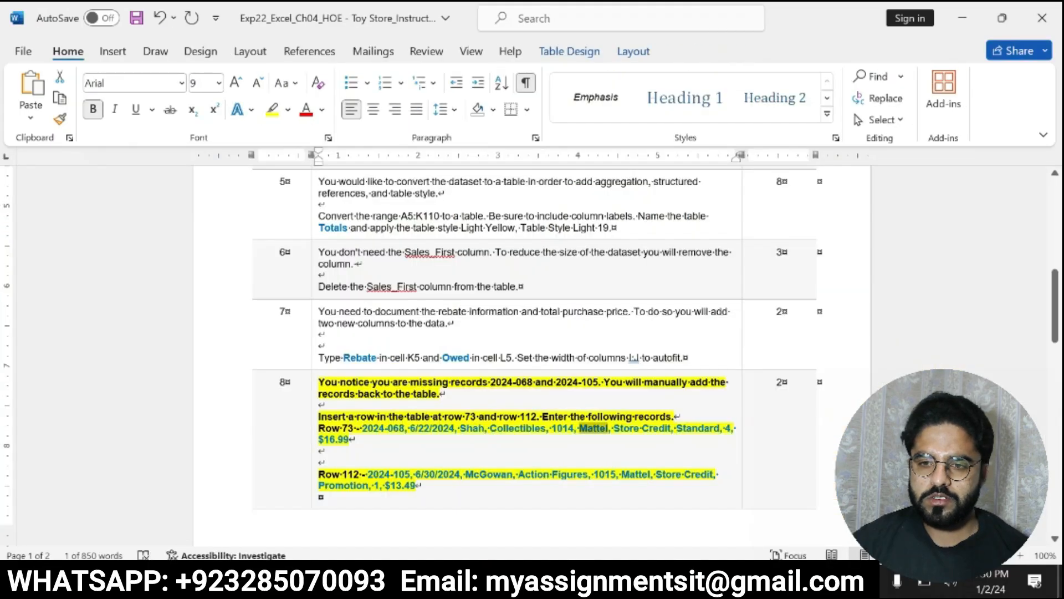
{"action": "left_click_drag", "start_coordinate": [614, 428], "coordinate": [671, 429]}
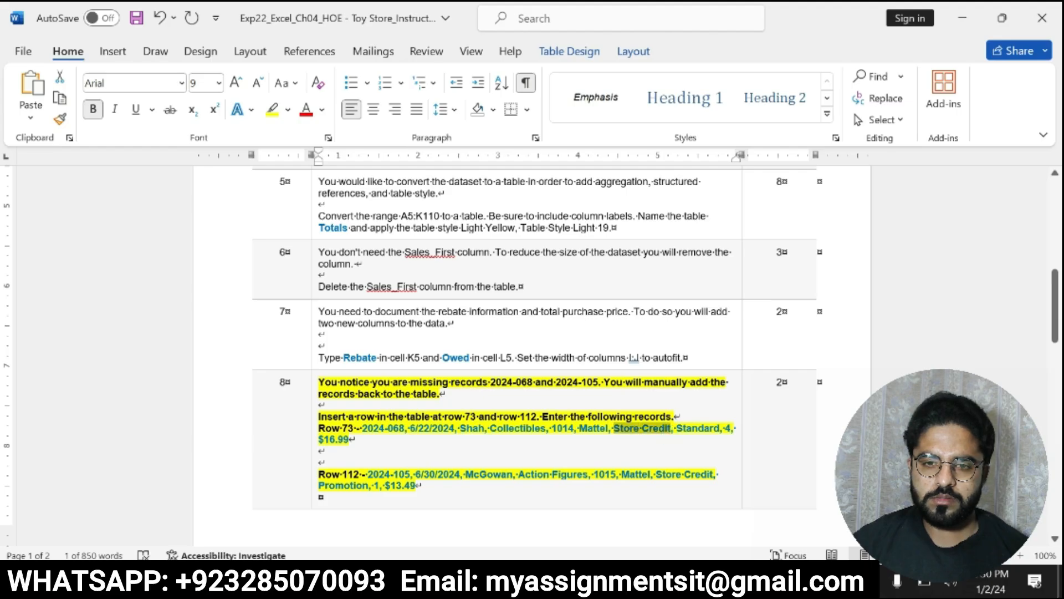
{"action": "key", "text": "ctrl+c"}
{"action": "key", "text": "alt+Tab"}
{"action": "left_click", "coordinate": [547, 476]}
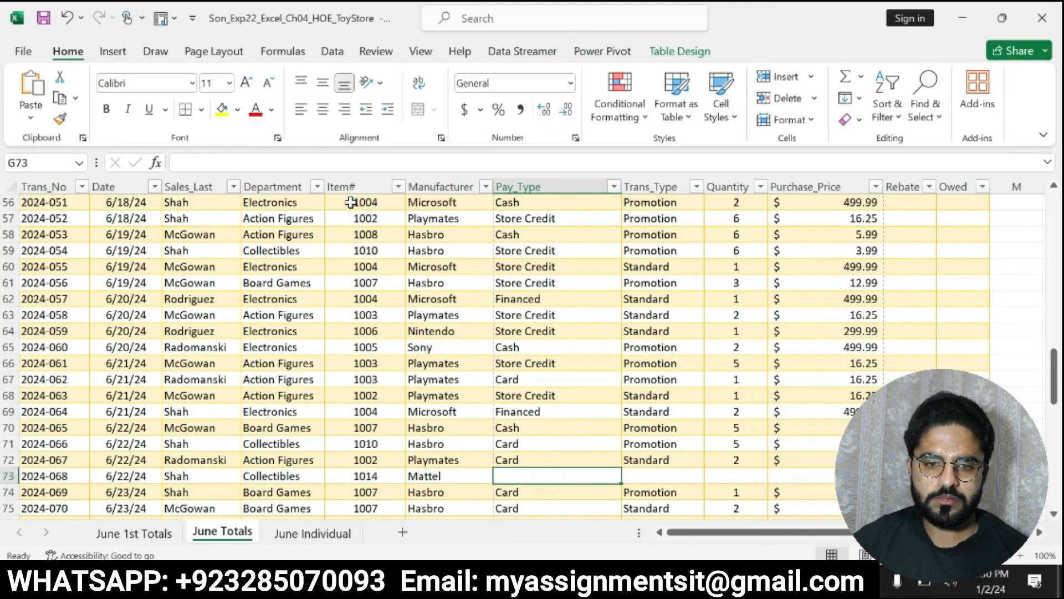
{"action": "left_click", "coordinate": [334, 164]}
{"action": "key", "text": "ctrl+v"}
{"action": "key", "text": "Return"}
- Copy the transaction type Standard from the row 73 record in Word into cell H73 in Excel
{"action": "key", "text": "alt+Tab"}
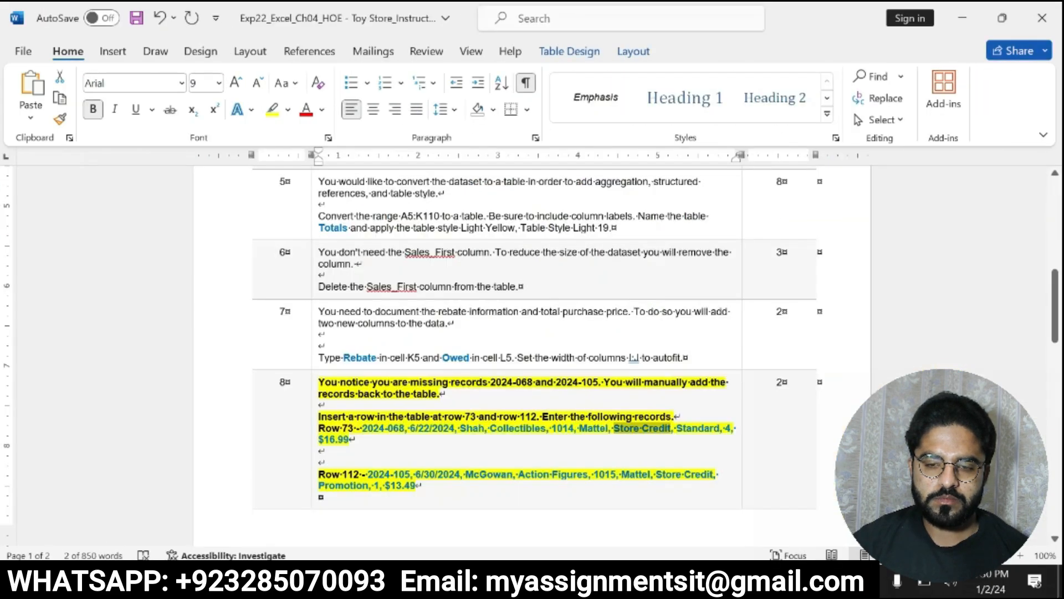
{"action": "left_click_drag", "start_coordinate": [676, 429], "coordinate": [714, 429]}
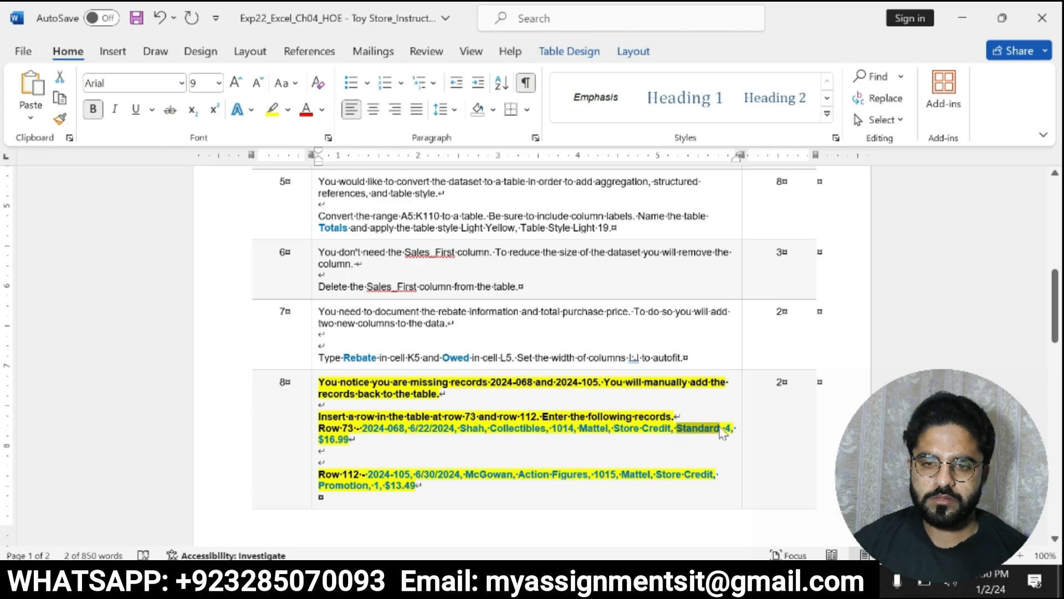
{"action": "key", "text": "ctrl+c"}
{"action": "key", "text": "alt+Tab"}
{"action": "left_click", "coordinate": [662, 475]}
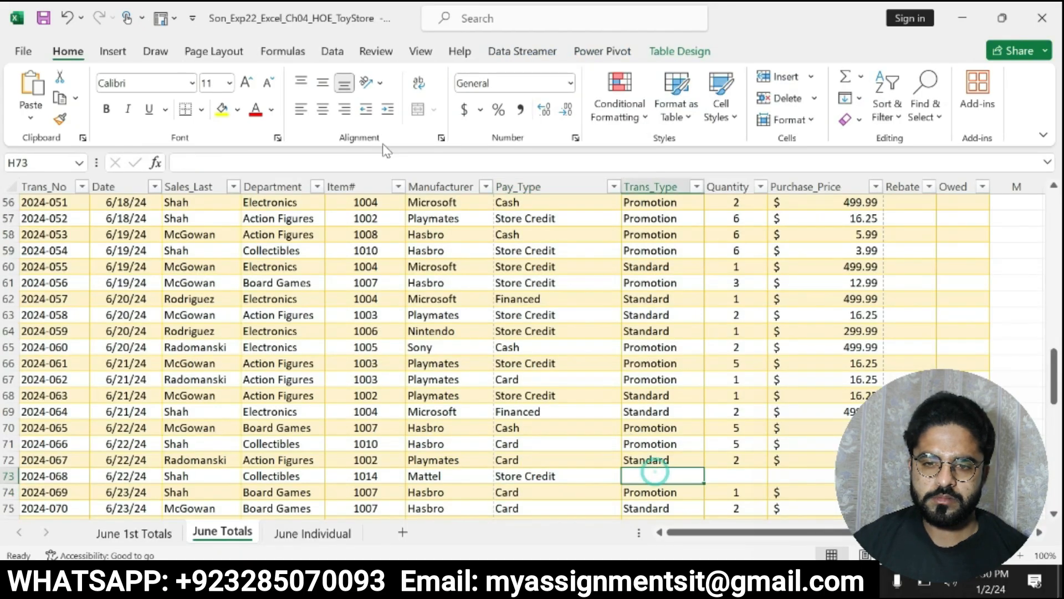
{"action": "left_click", "coordinate": [383, 161]}
{"action": "key", "text": "ctrl+v"}
{"action": "key", "text": "Return"}
- Enter the quantity 4 in cell I73 and copy the purchase price $16.99 from the row 73 record in Word into J73 in Excel
{"action": "left_click", "coordinate": [737, 475]}
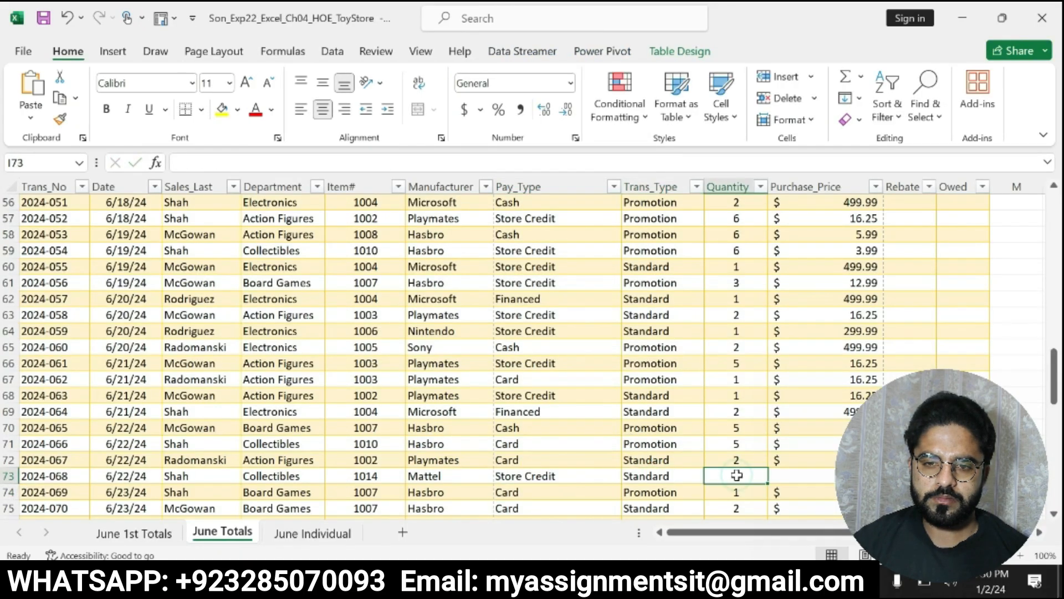
{"action": "key", "text": "Down"}
{"action": "key", "text": "alt+Tab"}
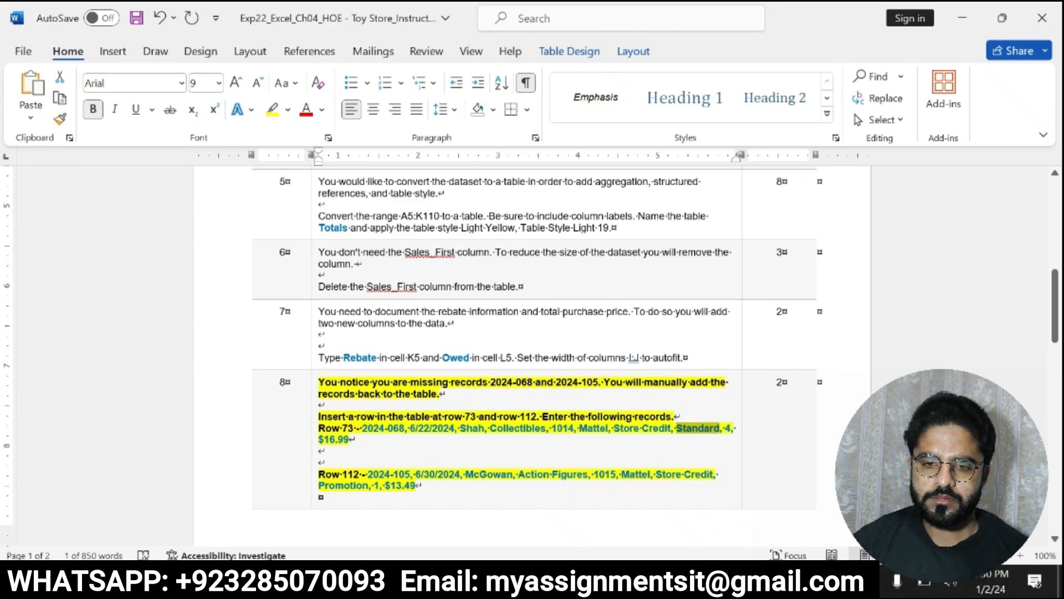
{"action": "double_click", "coordinate": [343, 439]}
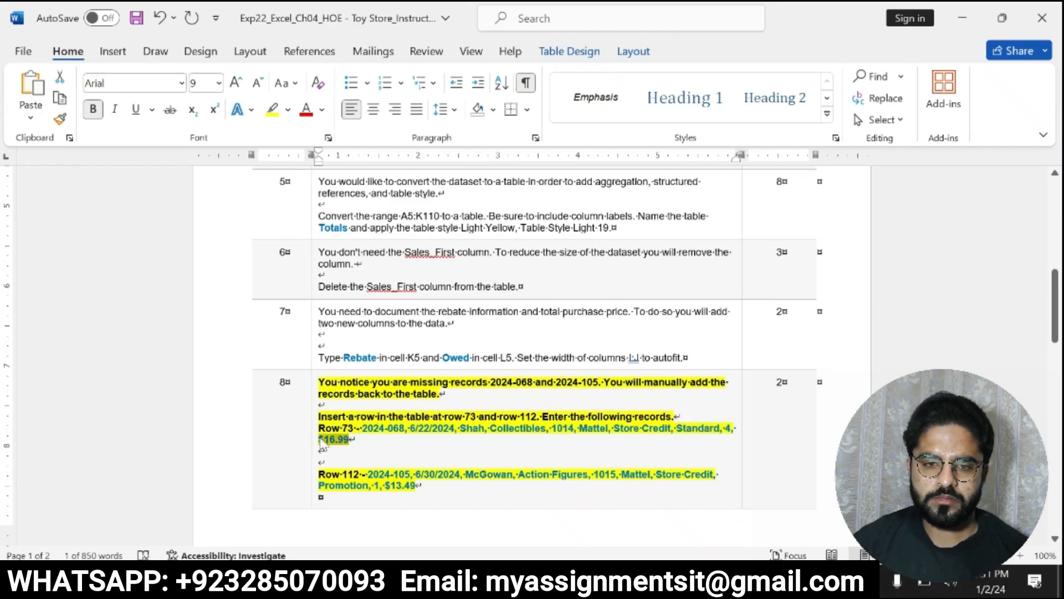
{"action": "key", "text": "alt+Tab"}
{"action": "left_click", "coordinate": [828, 475]}
{"action": "left_click", "coordinate": [451, 167]}
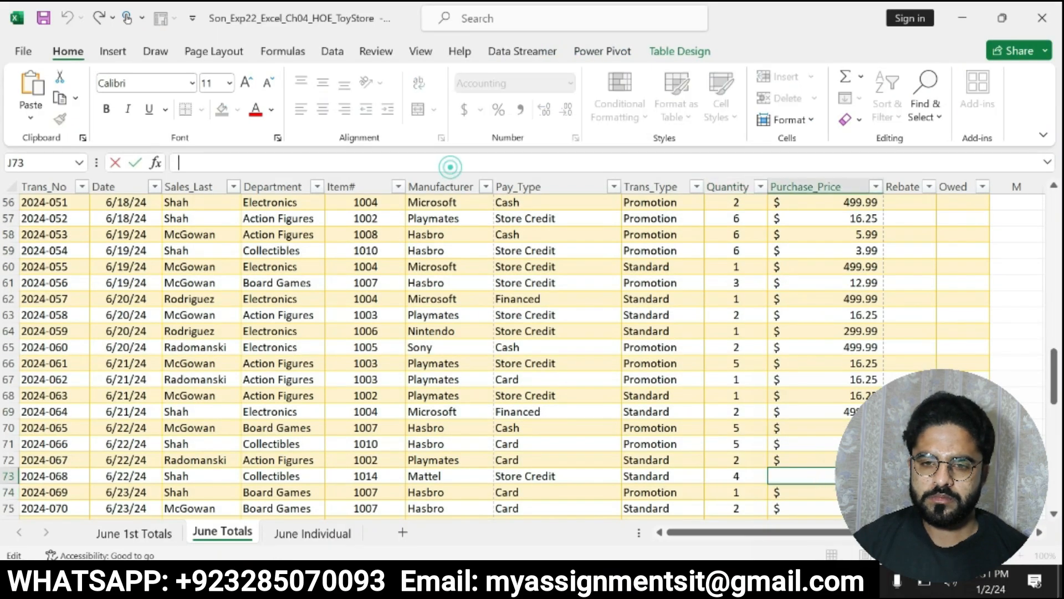
{"action": "key", "text": "ctrl+v"}
{"action": "key", "text": "Return"}
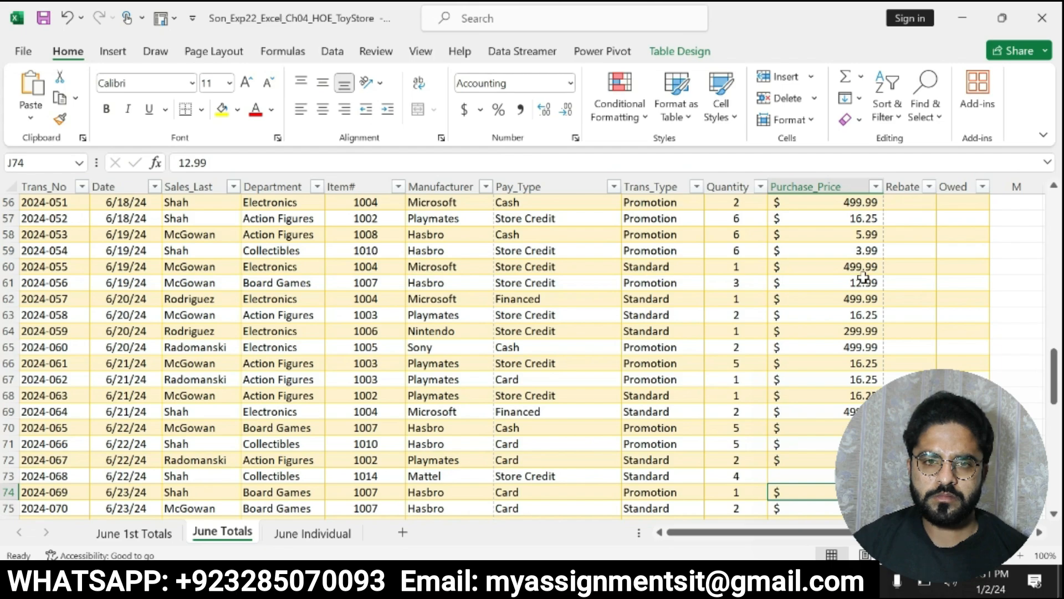
- Check the values required for the row 112 record in the Word instructions
{"action": "left_click_drag", "start_coordinate": [1054, 377], "coordinate": [1047, 300]}
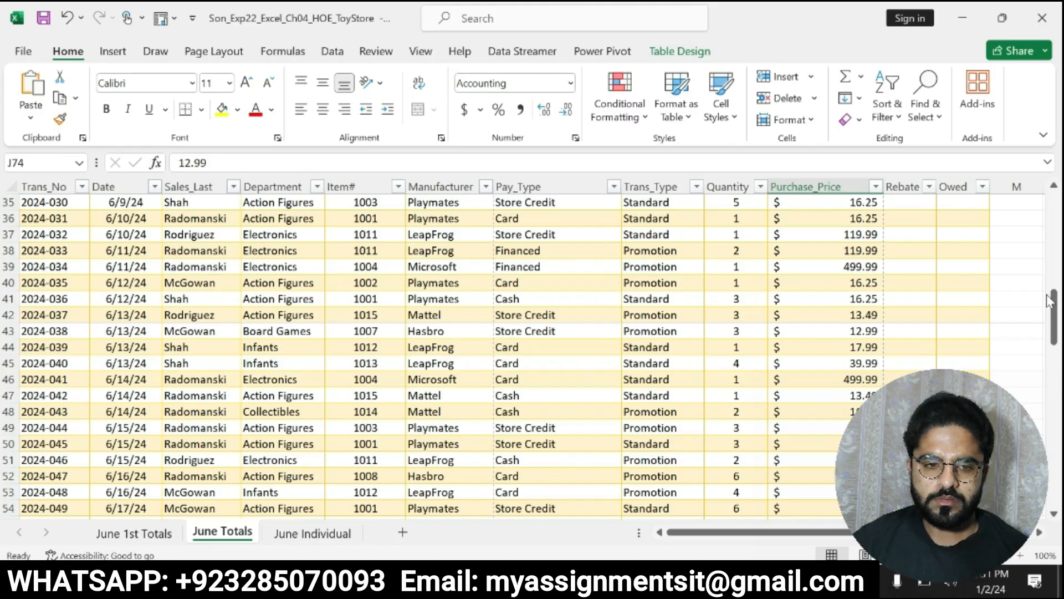
{"action": "left_click", "coordinate": [643, 581]}
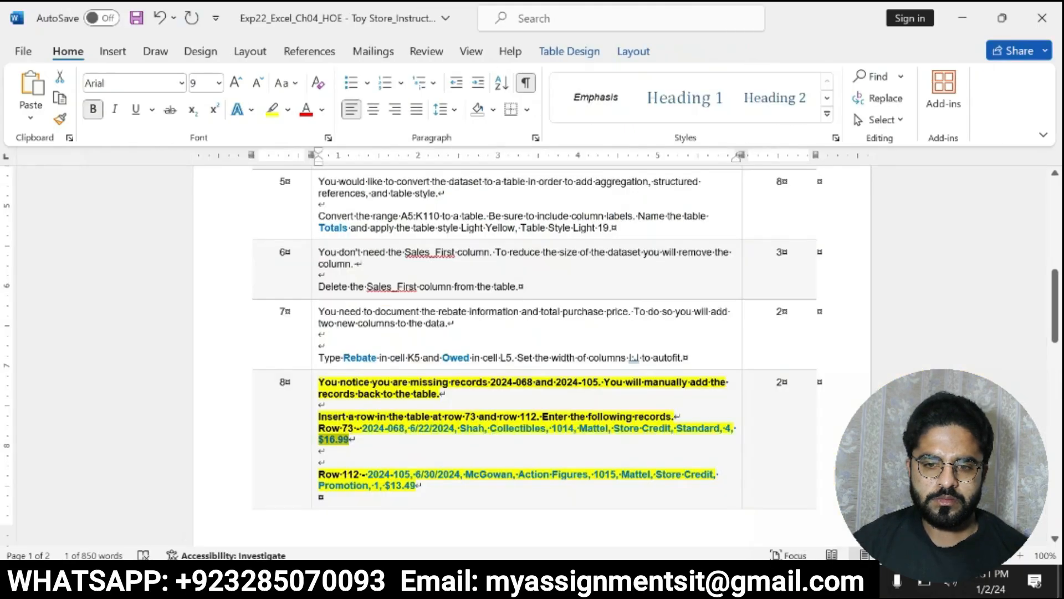
{"action": "left_click_drag", "start_coordinate": [318, 473], "coordinate": [419, 485]}
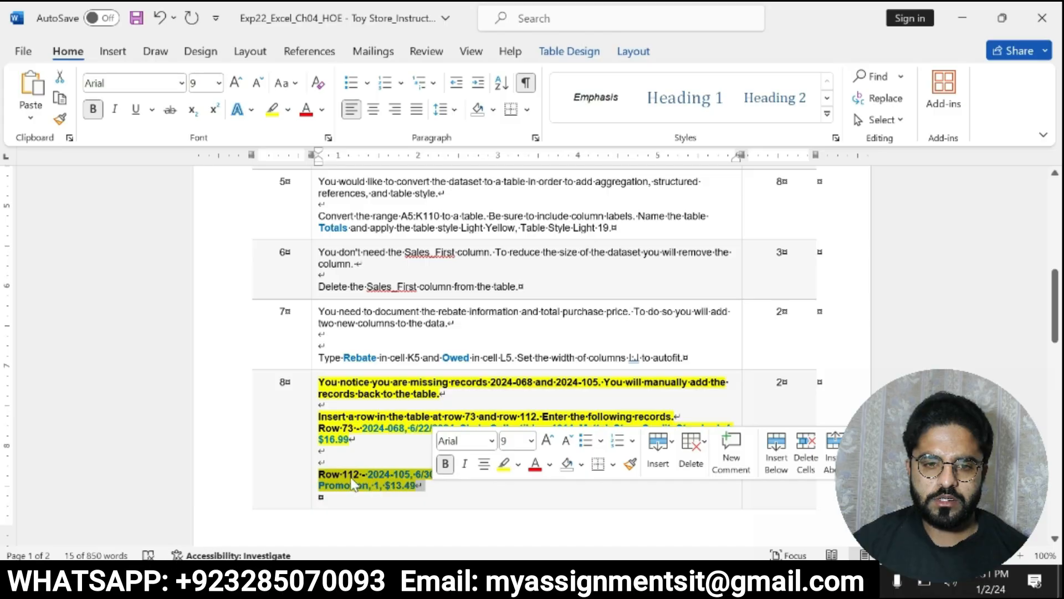
{"action": "left_click", "coordinate": [364, 449]}
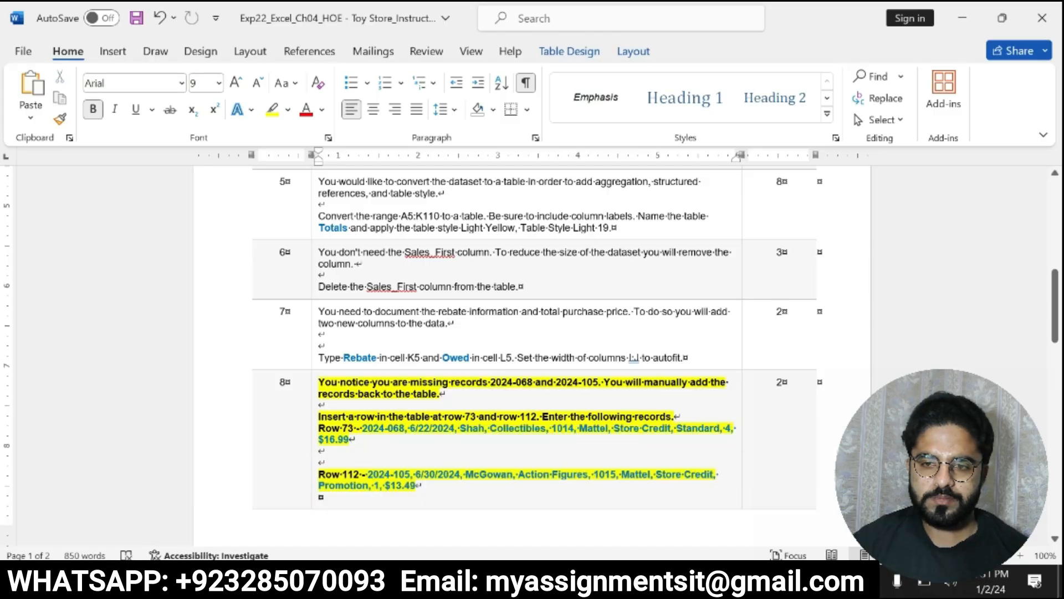
- Copy the transaction number from the row 112 record in Word into cell A112 of the June Totals sheet in Excel
{"action": "left_click", "coordinate": [609, 581]}
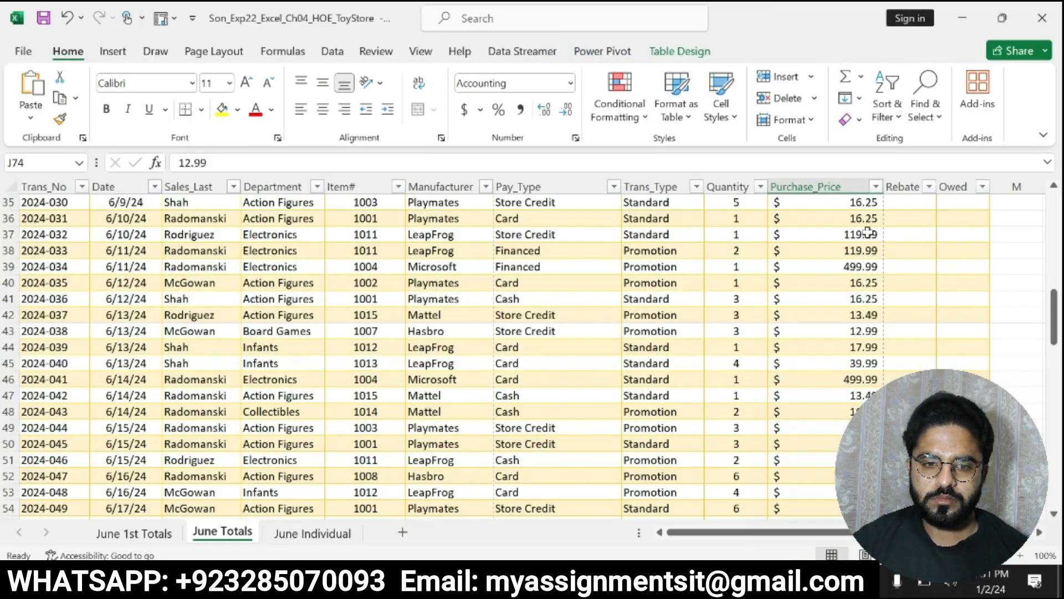
{"action": "left_click", "coordinate": [45, 162]}
{"action": "type", "text": "A112"}
{"action": "key", "text": "Return"}
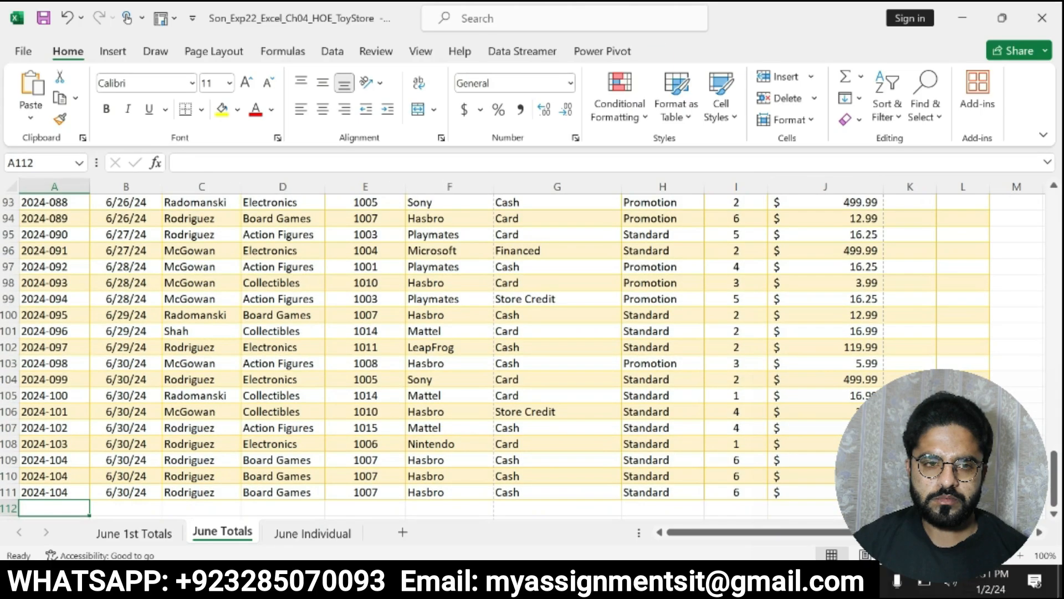
{"action": "key", "text": "alt+Tab"}
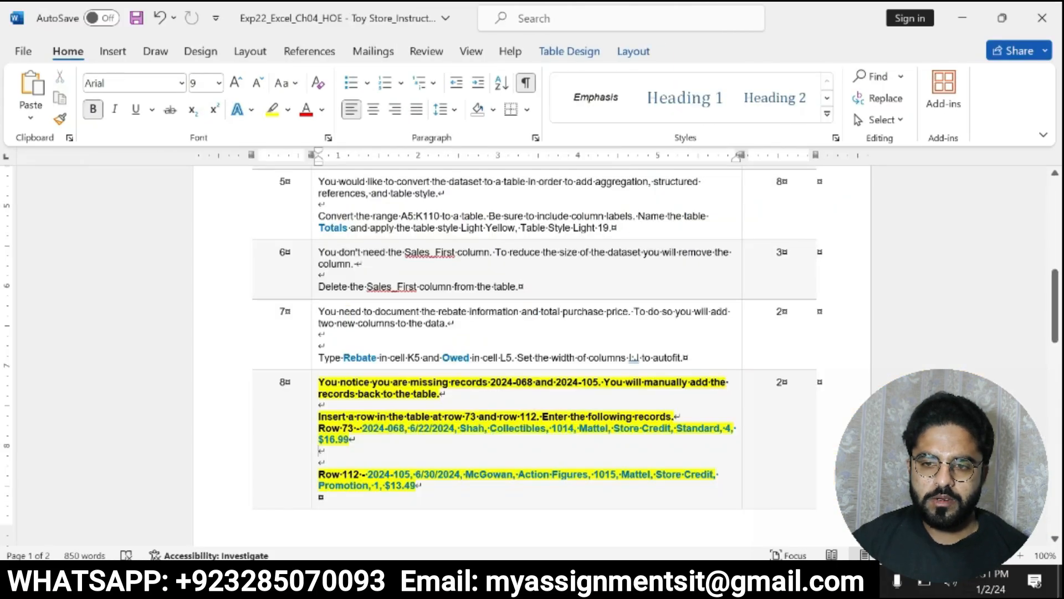
{"action": "key", "text": "alt+Tab"}
{"action": "key", "text": "alt+Tab"}
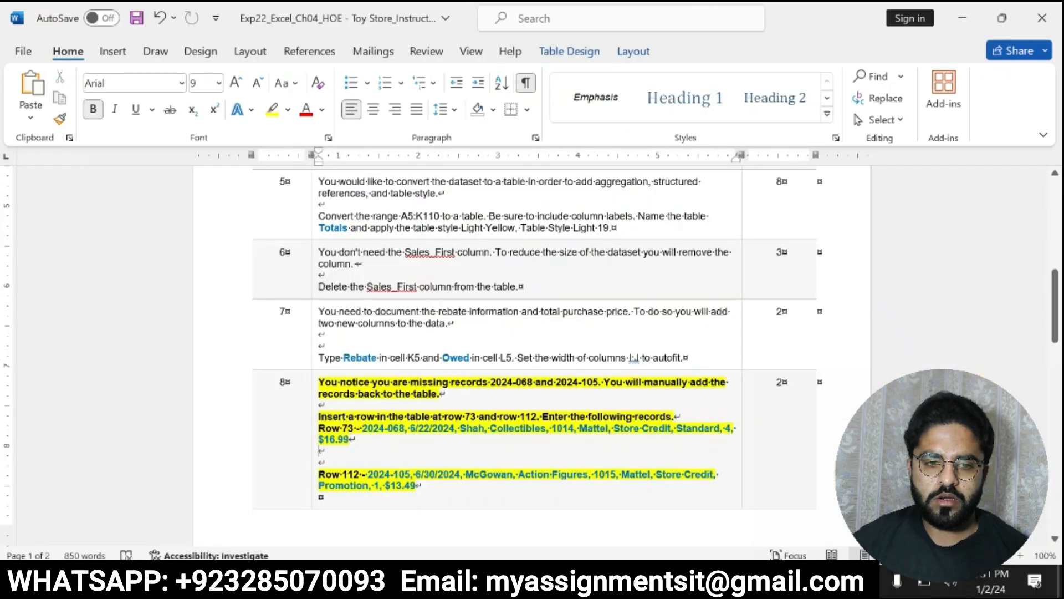
{"action": "left_click_drag", "start_coordinate": [367, 474], "coordinate": [410, 475]}
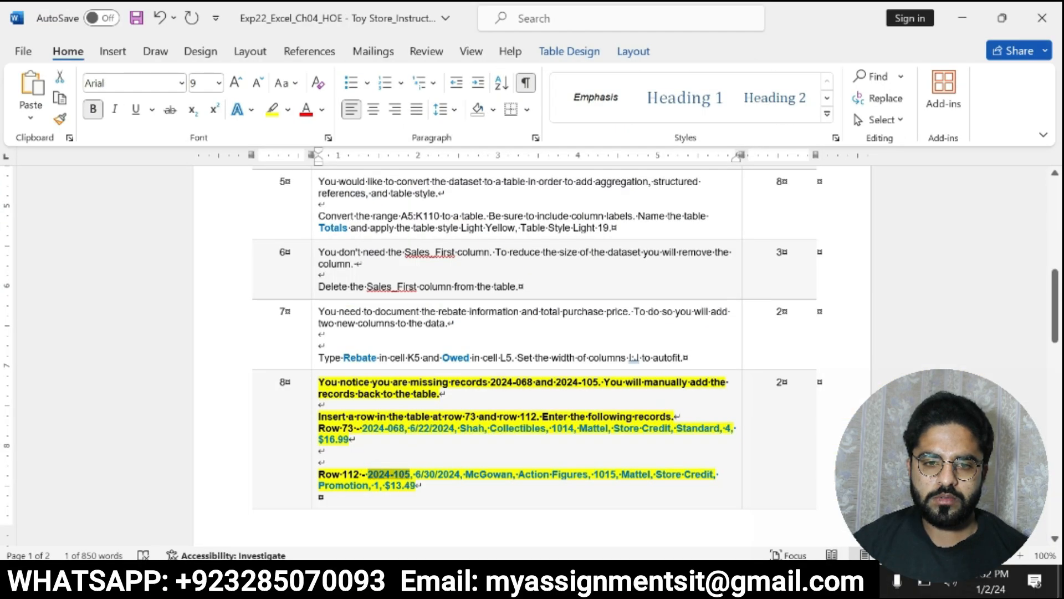
{"action": "key", "text": "alt+Tab"}
{"action": "key", "text": "ctrl+v"}
{"action": "key", "text": "Return"}
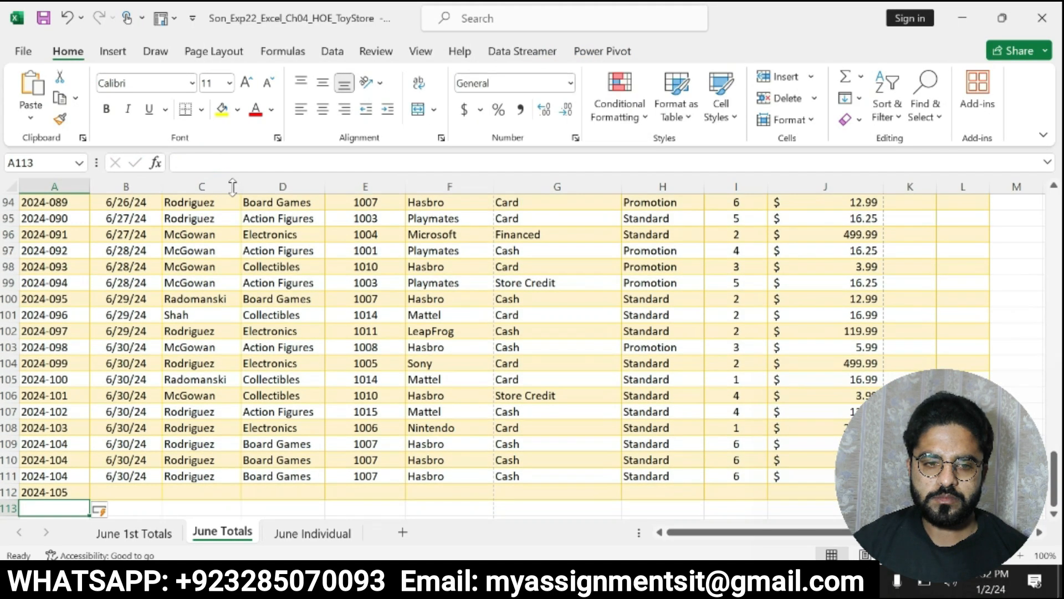
- Copy the date 6/30/2024 from the row 112 record in Word into cell B112 in Excel
{"action": "key", "text": "alt+Tab"}
{"action": "left_click_drag", "start_coordinate": [415, 474], "coordinate": [460, 474]}
{"action": "key", "text": "alt+Tab"}
{"action": "left_click", "coordinate": [126, 502]}
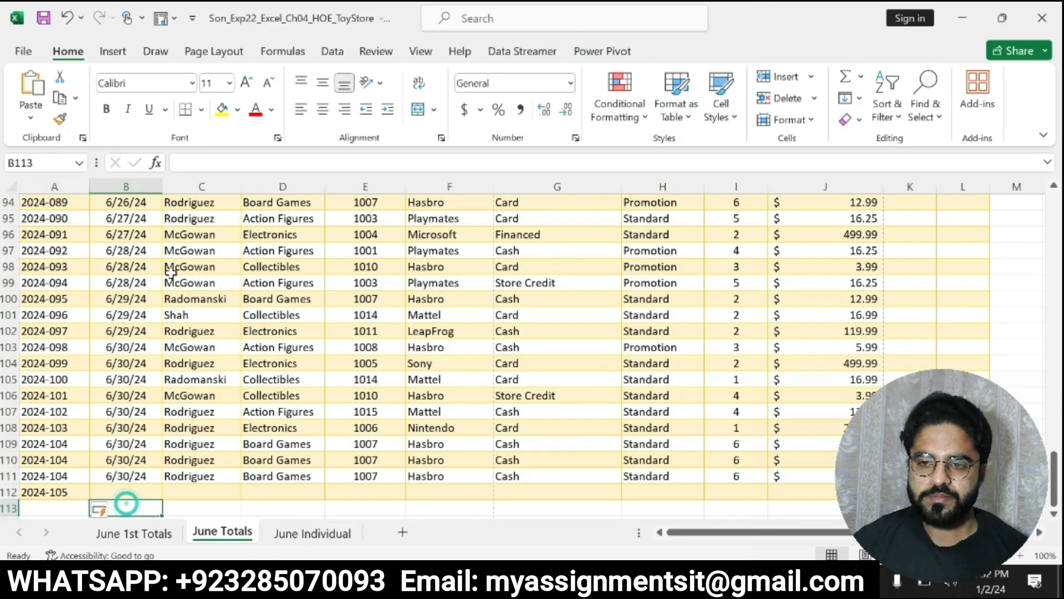
{"action": "left_click", "coordinate": [126, 494]}
{"action": "left_click", "coordinate": [202, 164]}
{"action": "key", "text": "ctrl+v"}
{"action": "key", "text": "Return"}
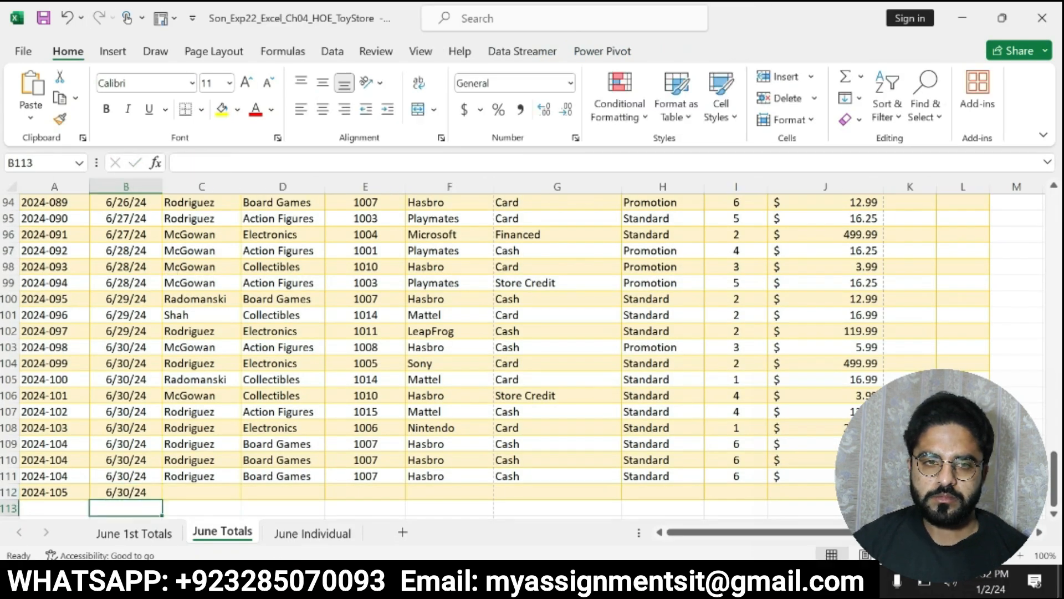
- Copy the salesperson's last name from the row 112 record in Word into cell C112 in Excel
{"action": "key", "text": "alt+Tab"}
{"action": "left_click_drag", "start_coordinate": [465, 473], "coordinate": [512, 474]}
{"action": "key", "text": "ctrl+c"}
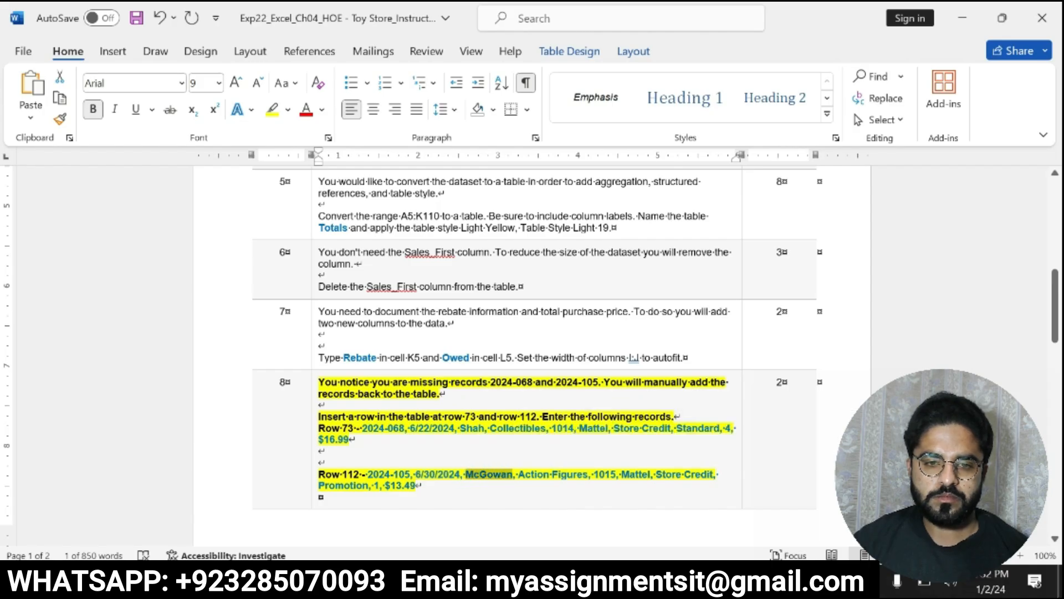
{"action": "key", "text": "alt+Tab"}
{"action": "left_click", "coordinate": [228, 491]}
{"action": "left_click", "coordinate": [232, 163]}
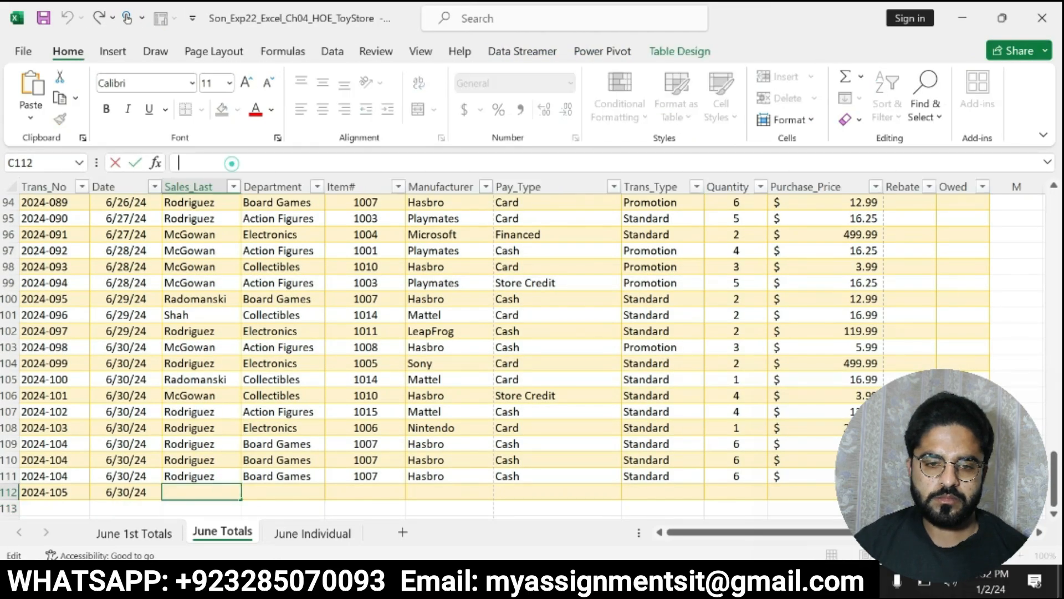
{"action": "key", "text": "ctrl+v"}
{"action": "key", "text": "Return"}
- Copy the department Action Figures from the row 112 record in Word into cell D112 in Excel
{"action": "key", "text": "alt+Tab"}
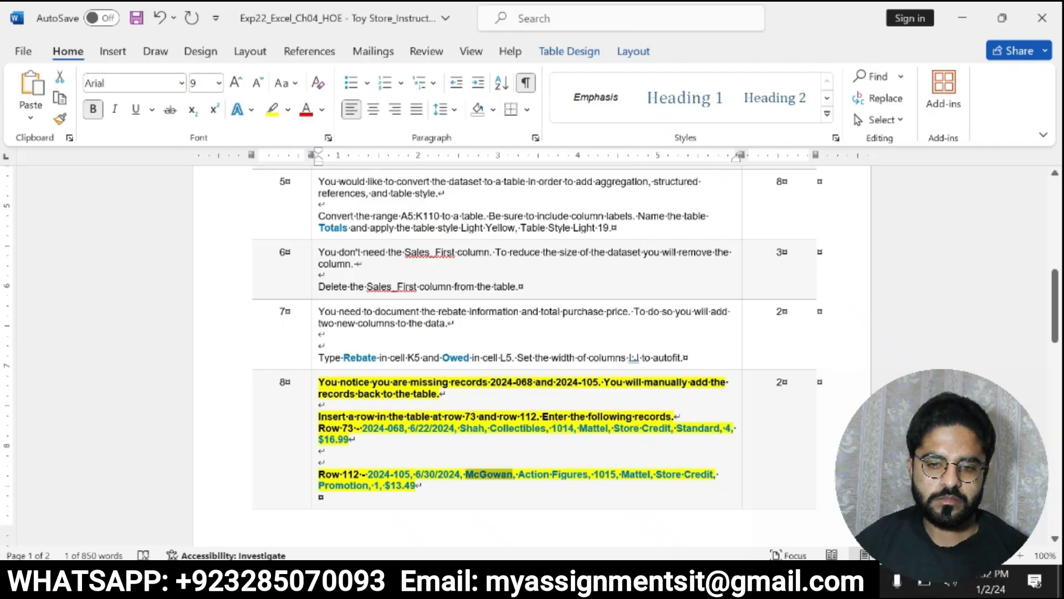
{"action": "left_click_drag", "start_coordinate": [514, 473], "coordinate": [589, 474]}
{"action": "key", "text": "ctrl+c"}
{"action": "key", "text": "alt+Tab"}
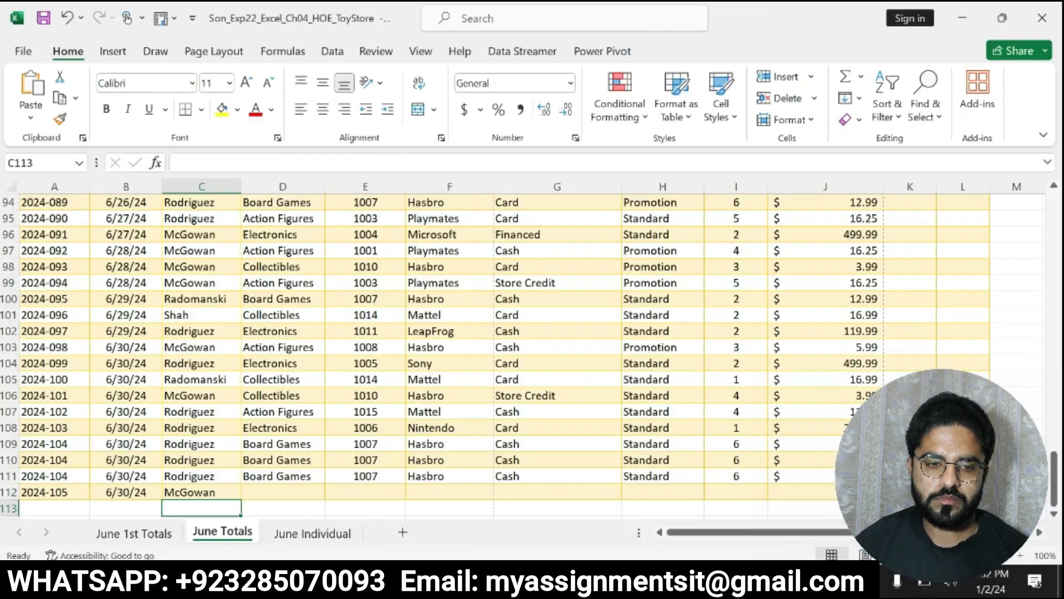
{"action": "left_click", "coordinate": [271, 492]}
{"action": "left_click", "coordinate": [235, 158]}
{"action": "key", "text": "ctrl+v"}
{"action": "key", "text": "Return"}
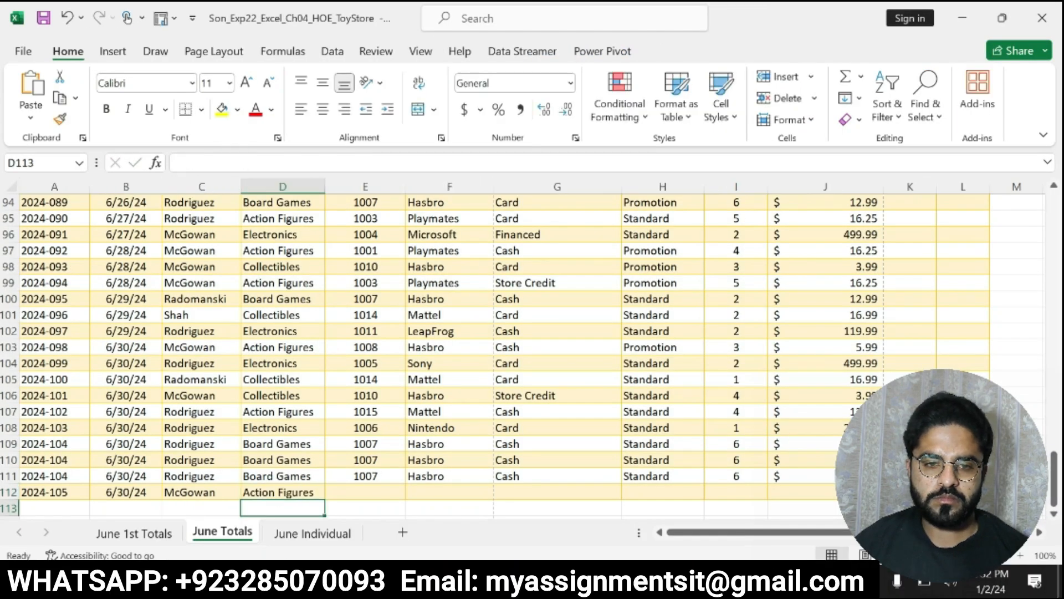
- Copy the item number 1015 from the row 112 record in Word into cell E112 in Excel
{"action": "key", "text": "alt+Tab"}
{"action": "left_click_drag", "start_coordinate": [594, 474], "coordinate": [615, 474]}
{"action": "key", "text": "ctrl+c"}
{"action": "key", "text": "alt+Tab"}
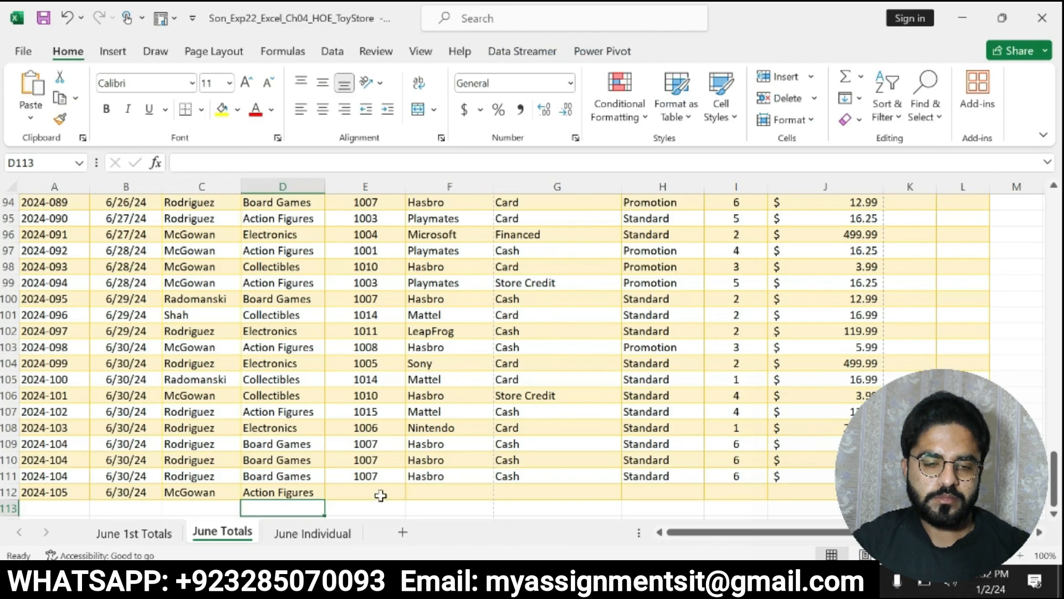
{"action": "left_click", "coordinate": [365, 491]}
{"action": "left_click", "coordinate": [276, 160]}
{"action": "key", "text": "ctrl+v"}
{"action": "key", "text": "Return"}
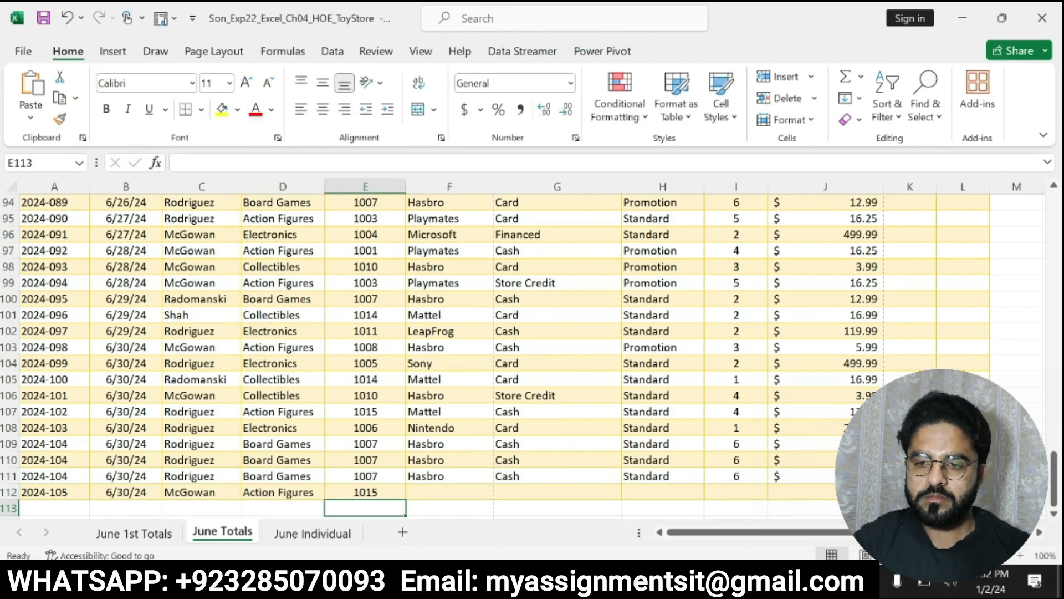
- Copy the manufacturer Mattel from the row 112 record in Word into cell F112 in Excel
{"action": "key", "text": "alt+Tab"}
{"action": "left_click_drag", "start_coordinate": [621, 475], "coordinate": [652, 475]}
{"action": "key", "text": "ctrl+c"}
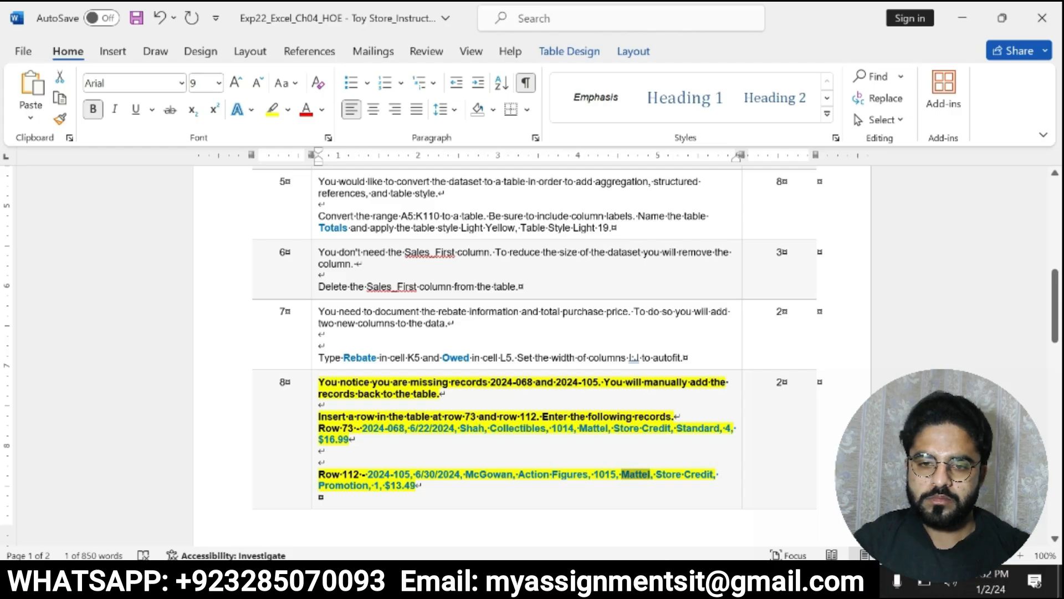
{"action": "key", "text": "alt+Tab"}
{"action": "left_click", "coordinate": [464, 492]}
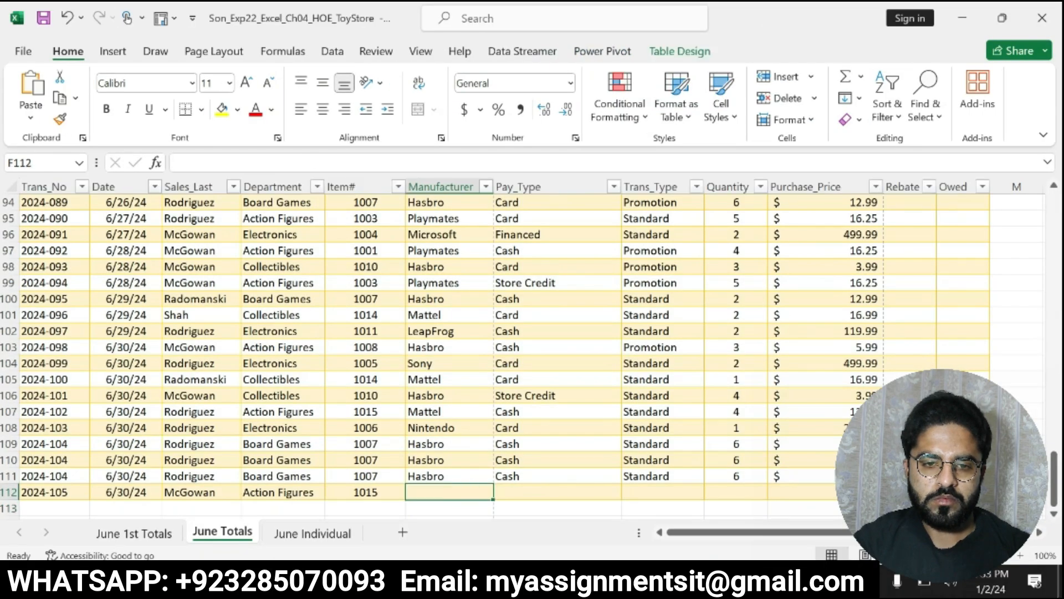
{"action": "left_click", "coordinate": [304, 159]}
{"action": "key", "text": "ctrl+v"}
{"action": "key", "text": "Return"}
- Copy the pay type Store Credit from the row 112 record in Word into cell G112 in Excel
{"action": "key", "text": "alt+Tab"}
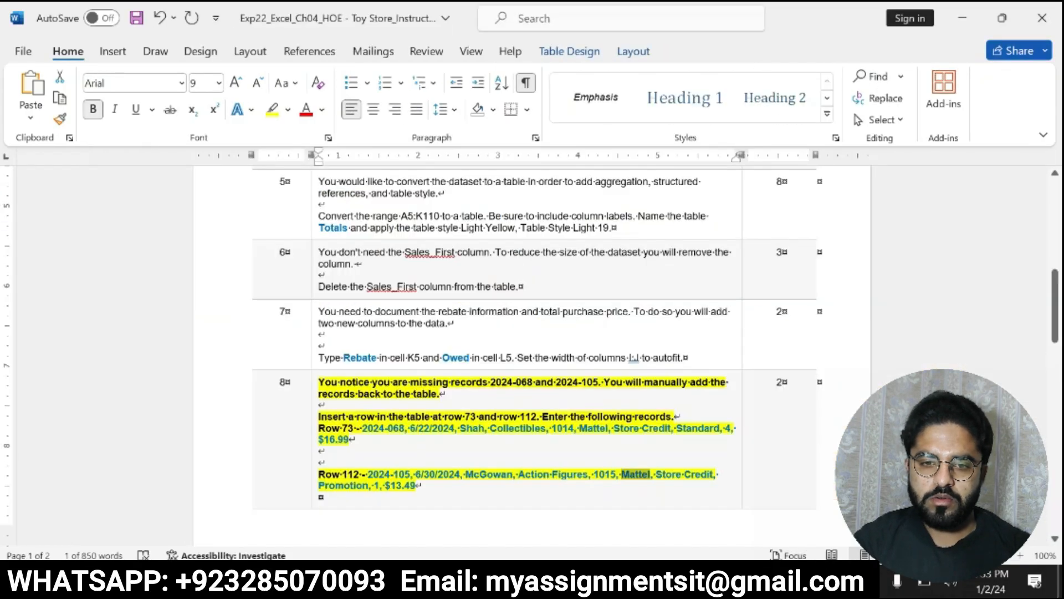
{"action": "left_click_drag", "start_coordinate": [655, 475], "coordinate": [711, 475]}
{"action": "key", "text": "ctrl+c"}
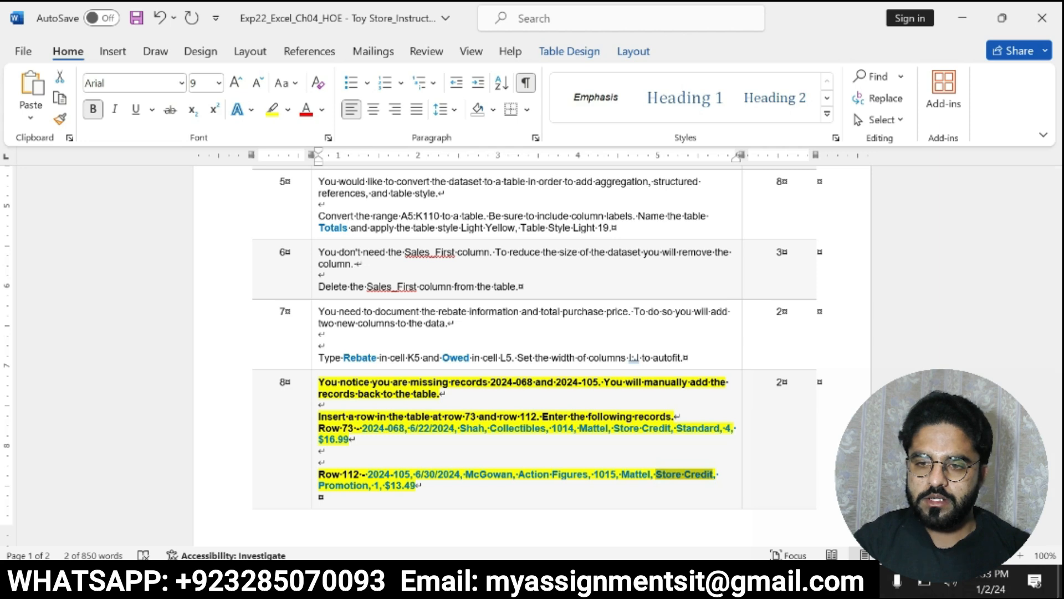
{"action": "key", "text": "alt+Tab"}
{"action": "left_click", "coordinate": [549, 492]}
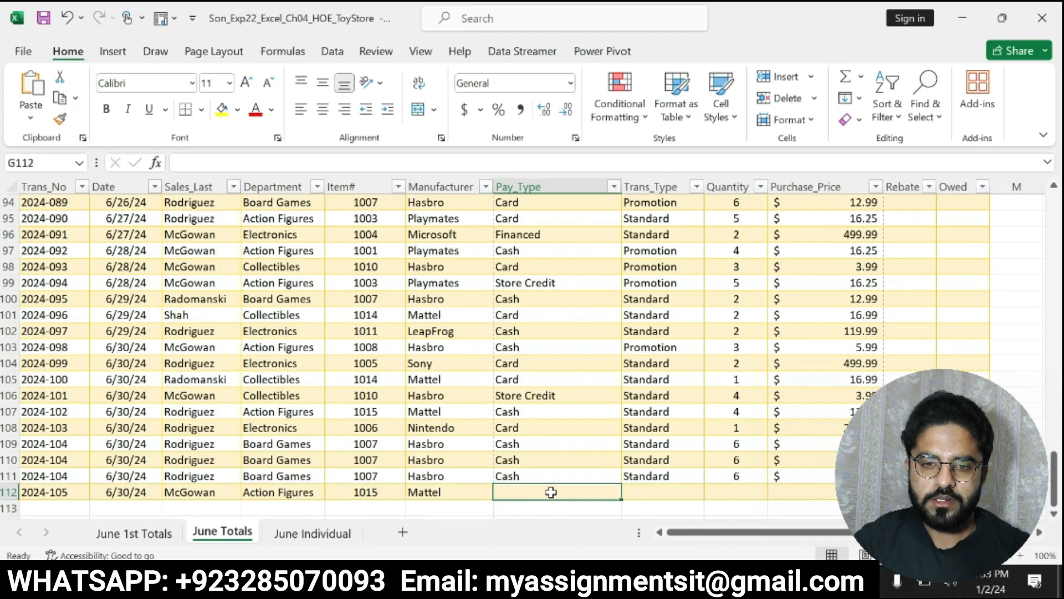
{"action": "left_click", "coordinate": [306, 163]}
{"action": "key", "text": "ctrl+v"}
{"action": "key", "text": "Return"}
- Copy the transaction type Promotion from the row 112 record in Word into cell H112 in Excel
{"action": "key", "text": "alt+Tab"}
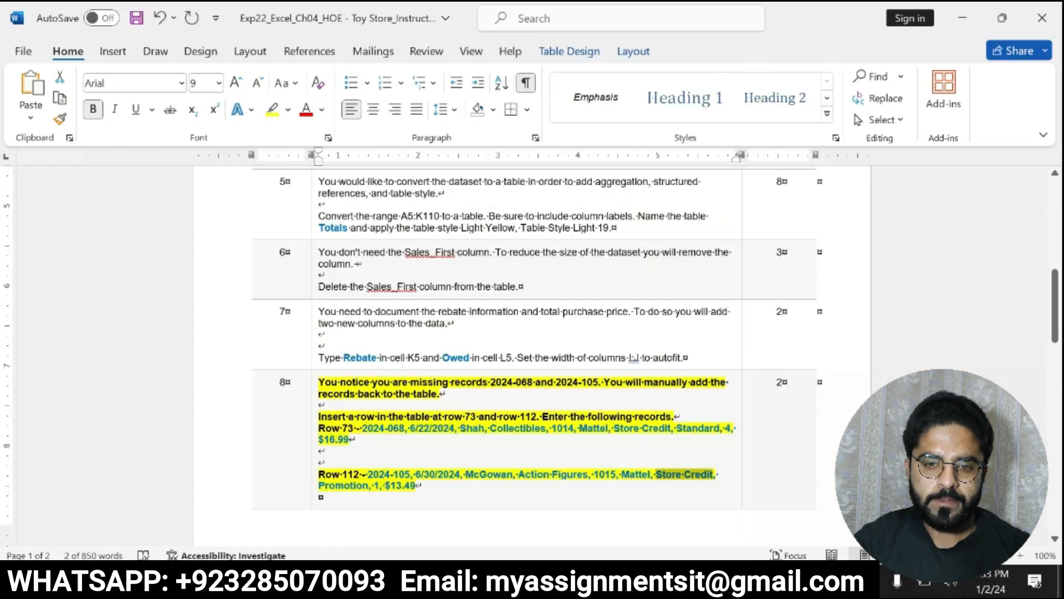
{"action": "left_click_drag", "start_coordinate": [319, 485], "coordinate": [369, 486]}
{"action": "key", "text": "ctrl+c"}
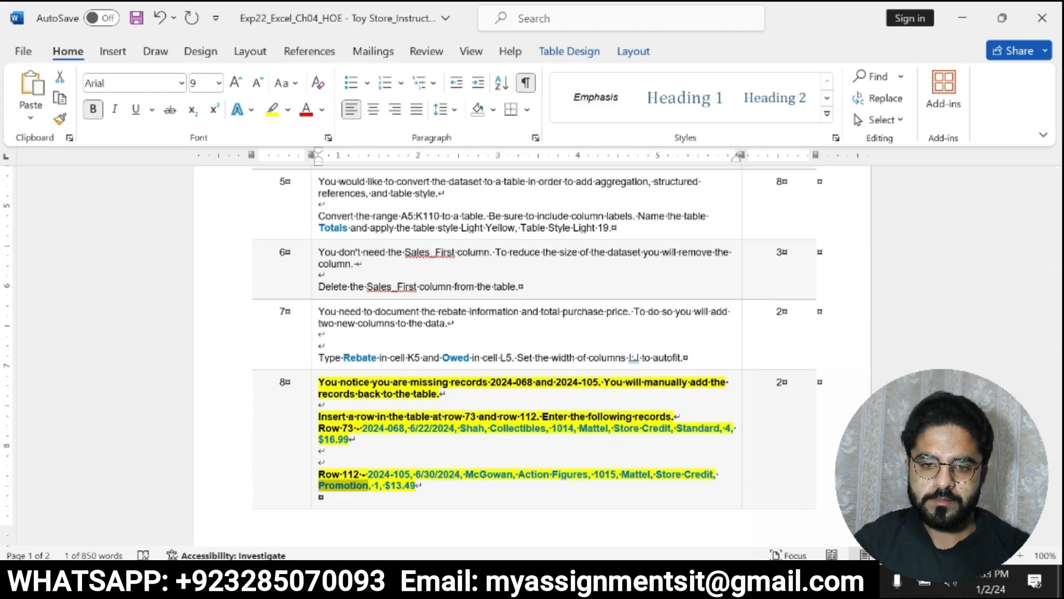
{"action": "key", "text": "alt+Tab"}
{"action": "left_click", "coordinate": [652, 492]}
{"action": "left_click", "coordinate": [333, 163]}
{"action": "key", "text": "ctrl+v"}
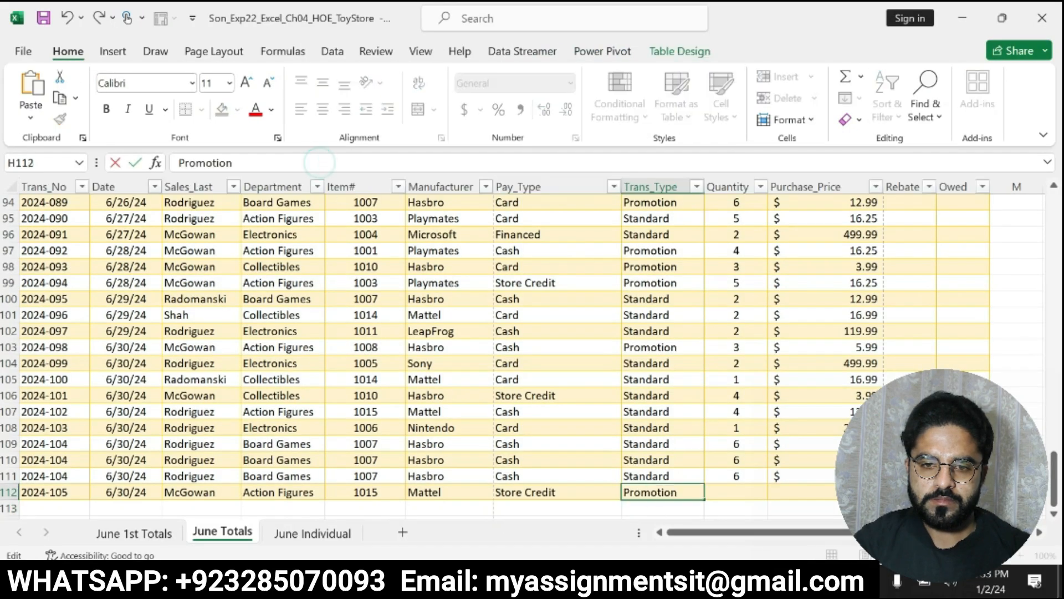
{"action": "key", "text": "Return"}
- Enter the quantity 1 from the row 112 record in Word into cell I112 in Excel
{"action": "key", "text": "alt+Tab"}
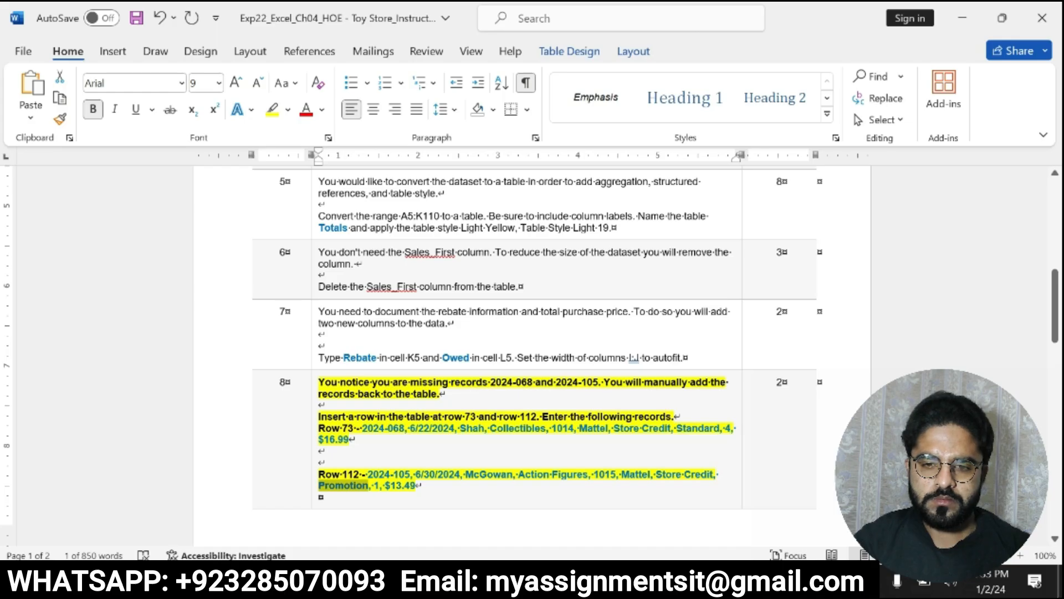
{"action": "double_click", "coordinate": [376, 485]}
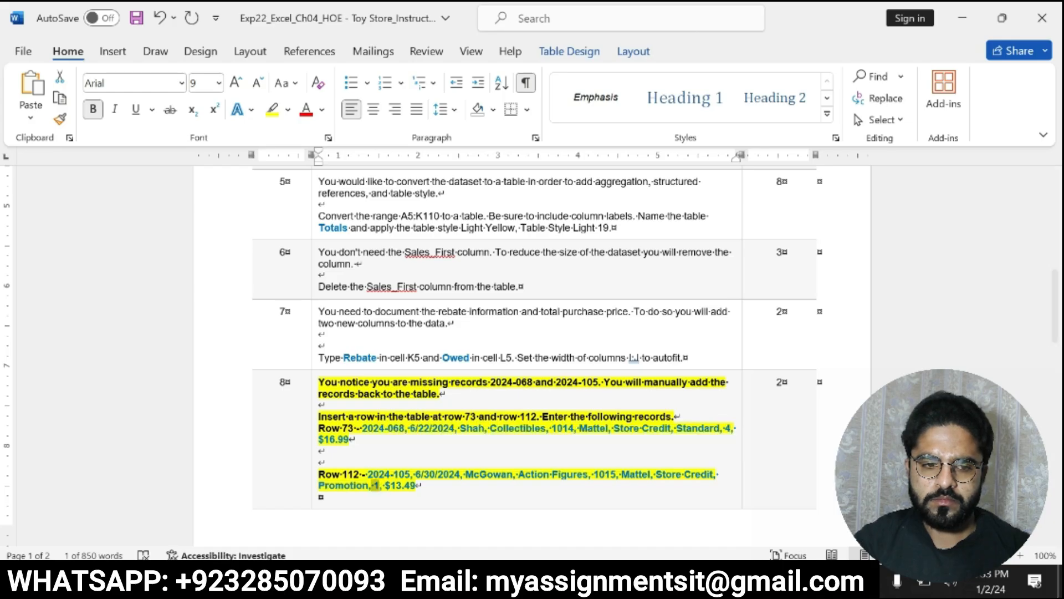
{"action": "key", "text": "alt+Tab"}
{"action": "key", "text": "Tab"}
{"action": "key", "text": "Escape"}
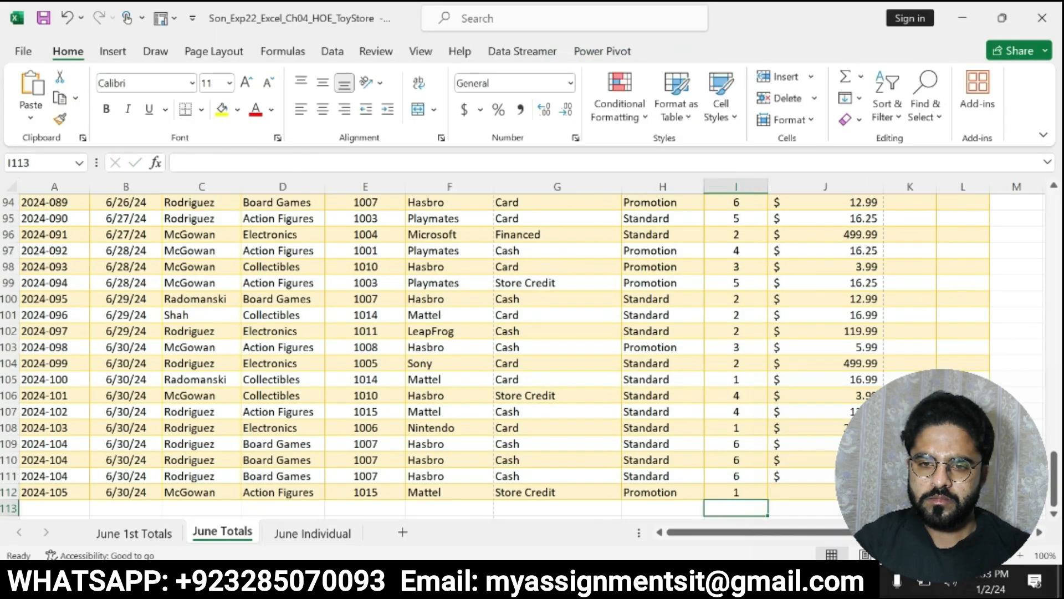
- Copy the purchase price $13.49 from the row 112 record in Word into cell J112 in Excel
{"action": "key", "text": "alt+Tab"}
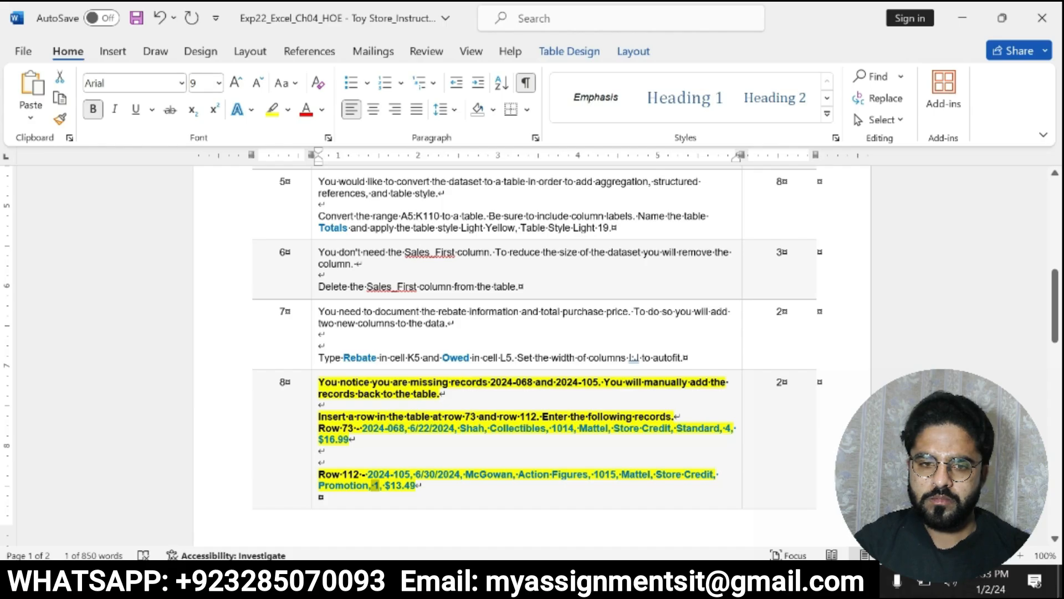
{"action": "left_click_drag", "start_coordinate": [386, 486], "coordinate": [415, 488]}
{"action": "key", "text": "ctrl+c"}
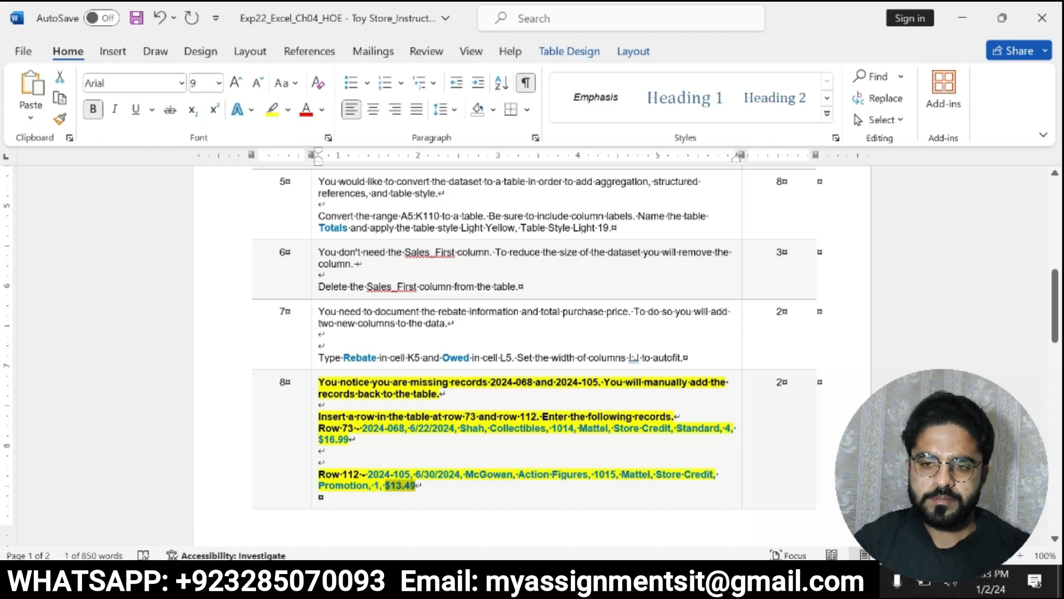
{"action": "key", "text": "alt+Tab"}
{"action": "key", "text": "Up"}
{"action": "key", "text": "Right"}
{"action": "key", "text": "F2"}
{"action": "key", "text": "ctrl+v"}
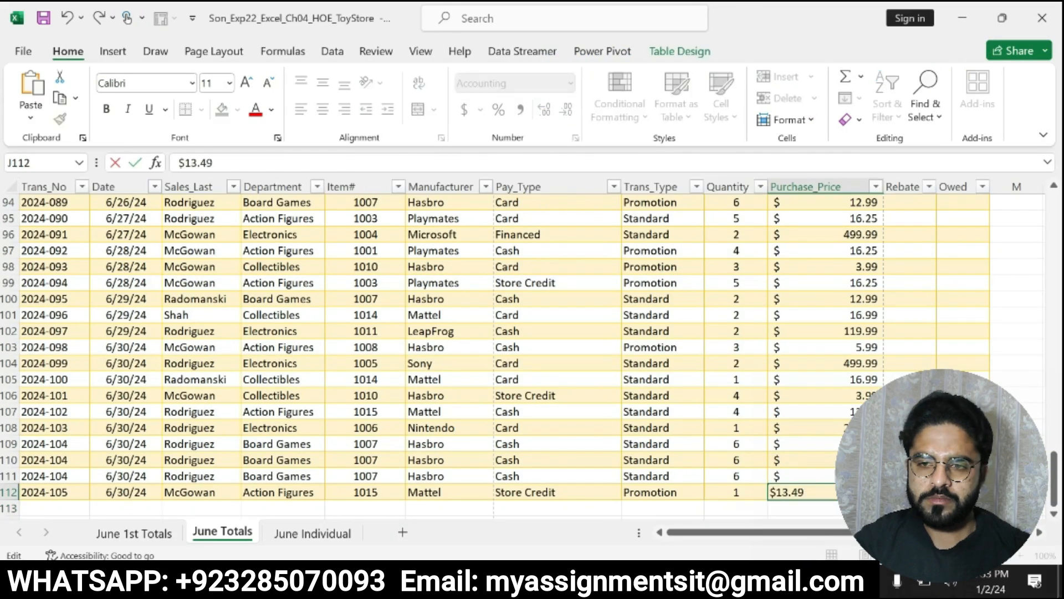
{"action": "key", "text": "Return"}
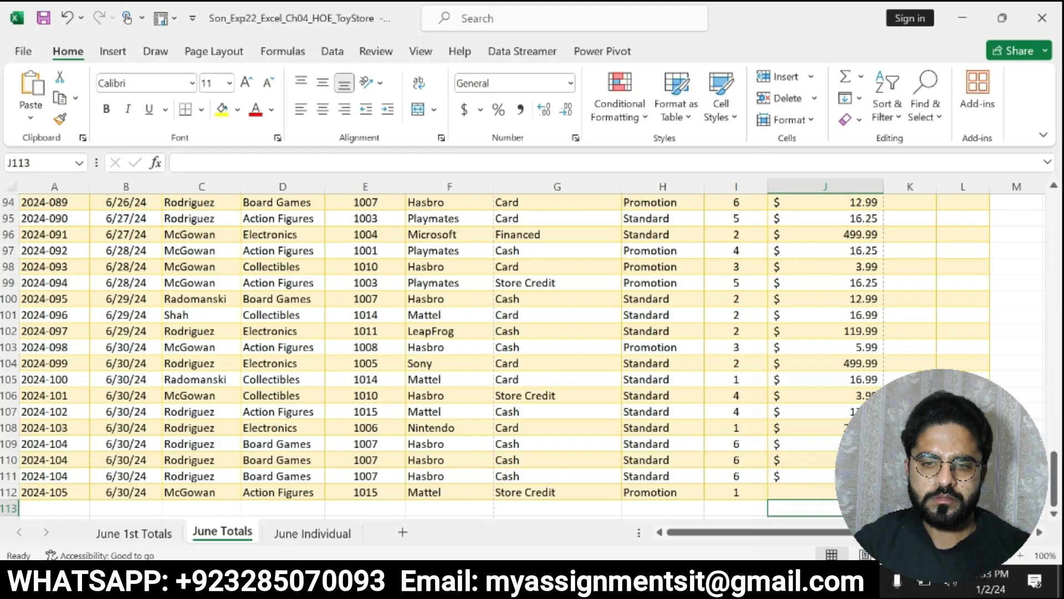
{"action": "scroll", "coordinate": [815, 350], "scroll_direction": "up", "scroll_amount": 20}
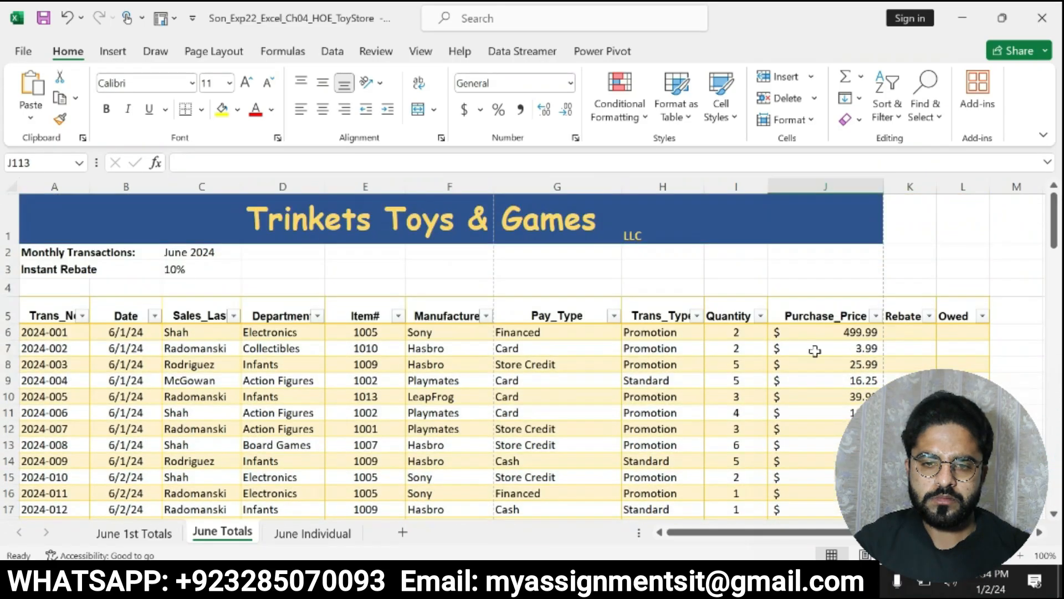
- Switch to the Word instructions and undo the bold and yellow highlighting on the step 8 text
{"action": "key", "text": "alt+Tab"}
{"action": "key", "text": "ctrl+z"}
{"action": "key", "text": "ctrl+z"}
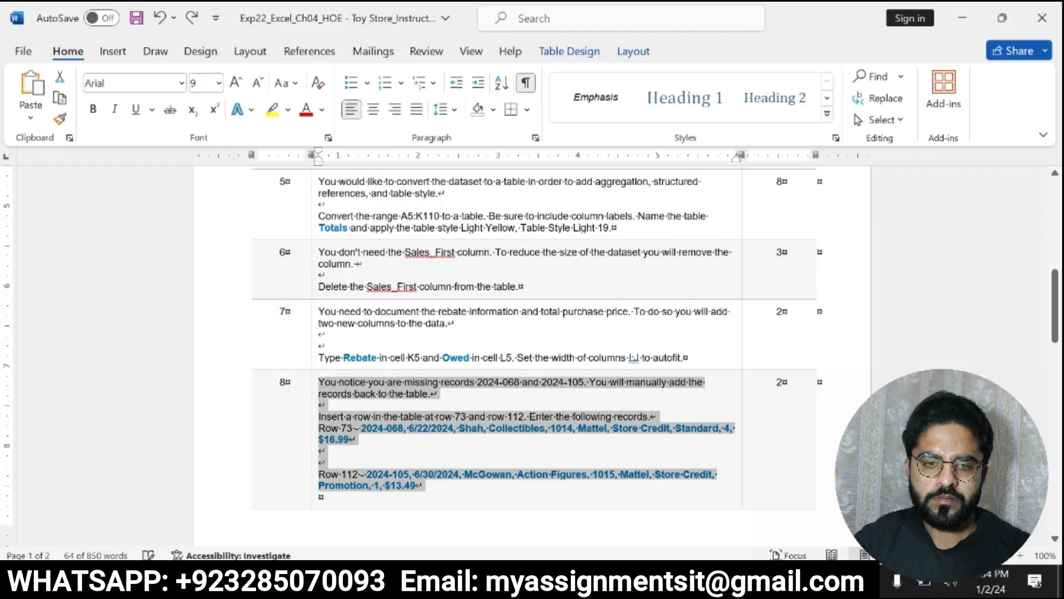
- Highlight the step 9 instructions about removing duplicate values from the Totals table in yellow
{"action": "left_click_drag", "start_coordinate": [1060, 322], "coordinate": [1060, 331]}
{"action": "scroll", "coordinate": [3, 335], "scroll_direction": "down", "scroll_amount": 5}
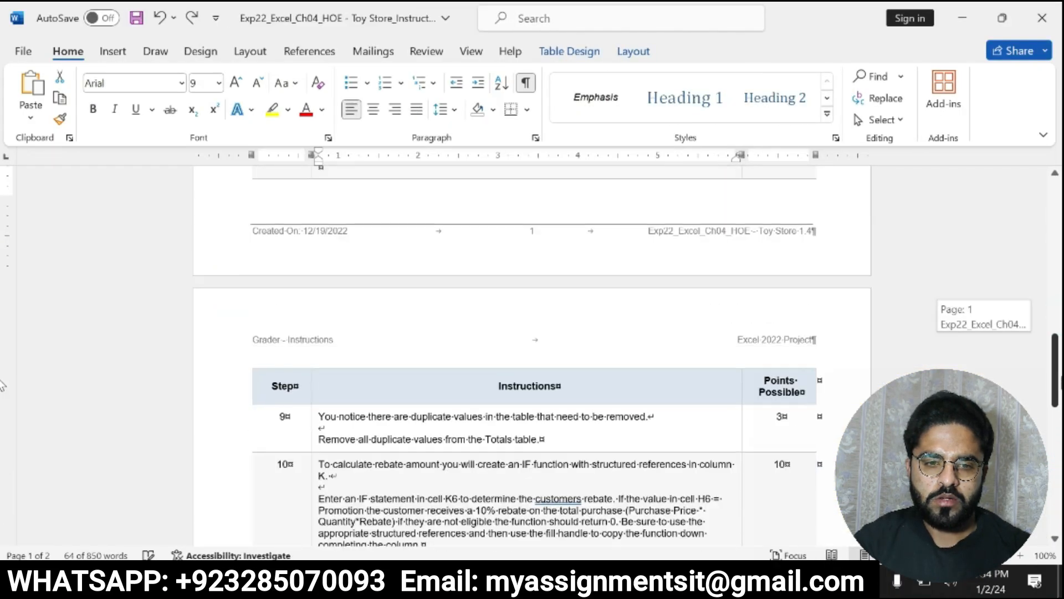
{"action": "left_click", "coordinate": [315, 415]}
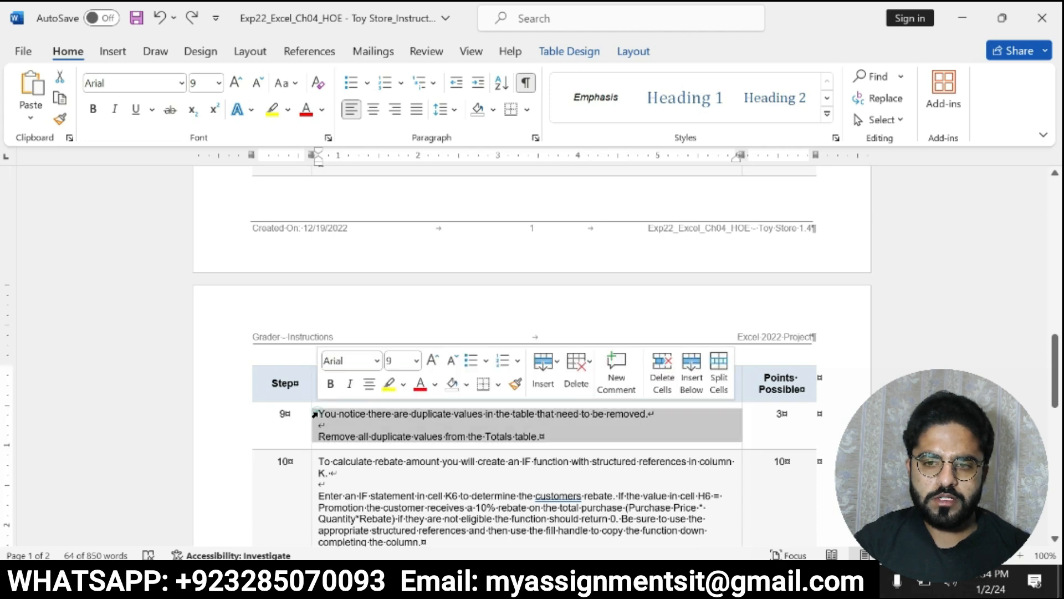
{"action": "left_click", "coordinate": [320, 413]}
{"action": "left_click_drag", "start_coordinate": [321, 414], "coordinate": [687, 462]}
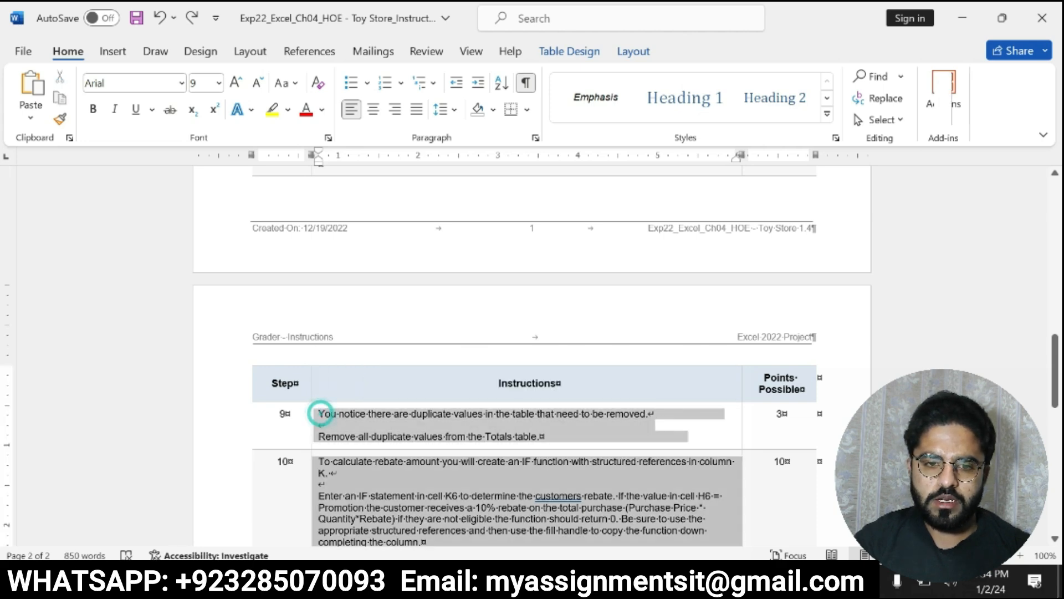
{"action": "left_click_drag", "start_coordinate": [320, 413], "coordinate": [540, 437]}
{"action": "left_click", "coordinate": [272, 112]}
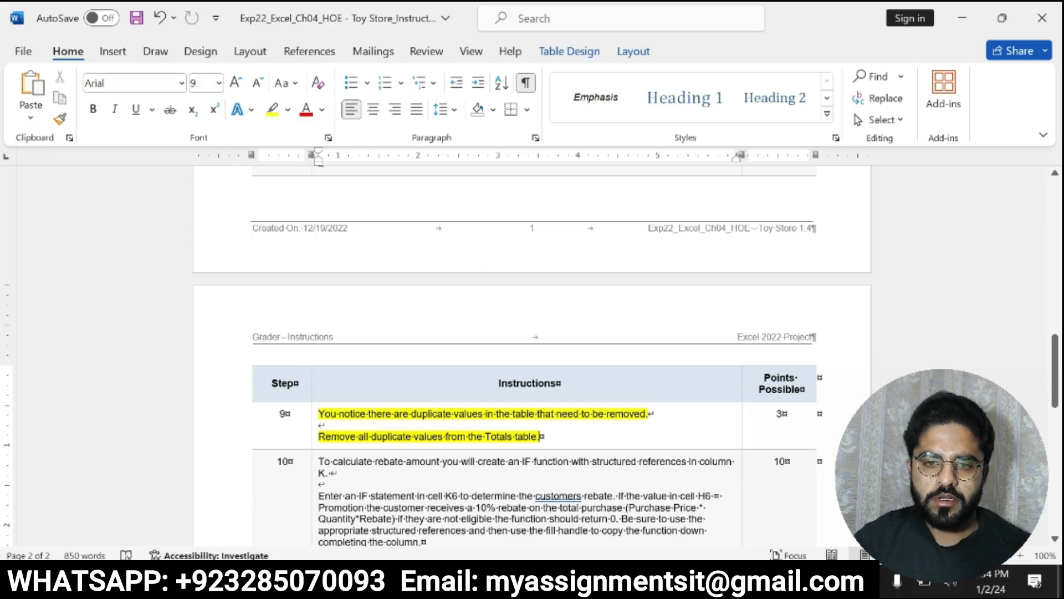
{"action": "left_click_drag", "start_coordinate": [319, 414], "coordinate": [540, 436]}
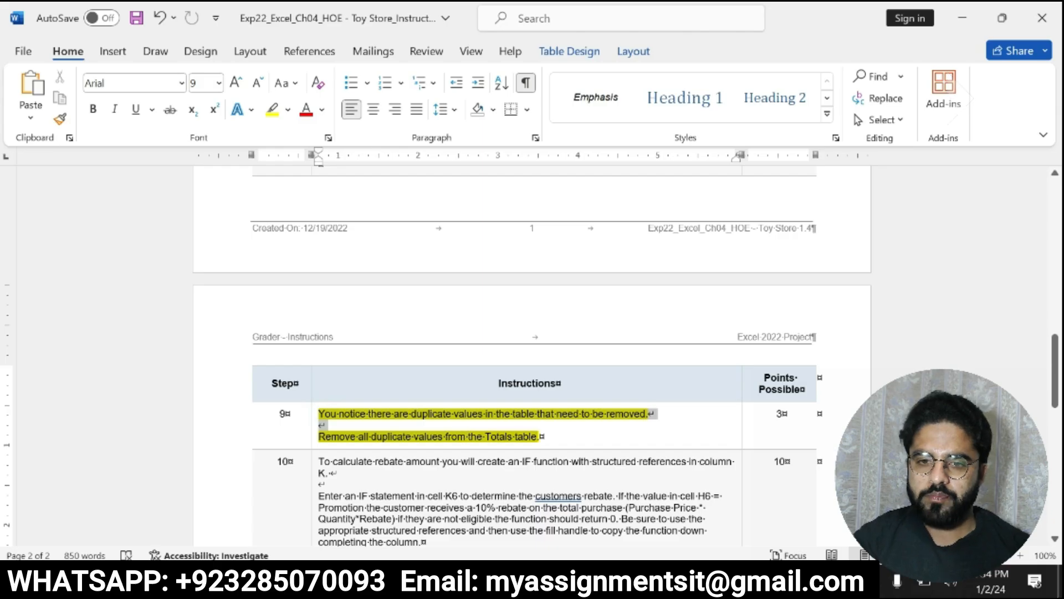
- Switch to Excel and remove duplicate records from the Totals table on June Totals, comparing all columns
{"action": "key", "text": "alt+Tab"}
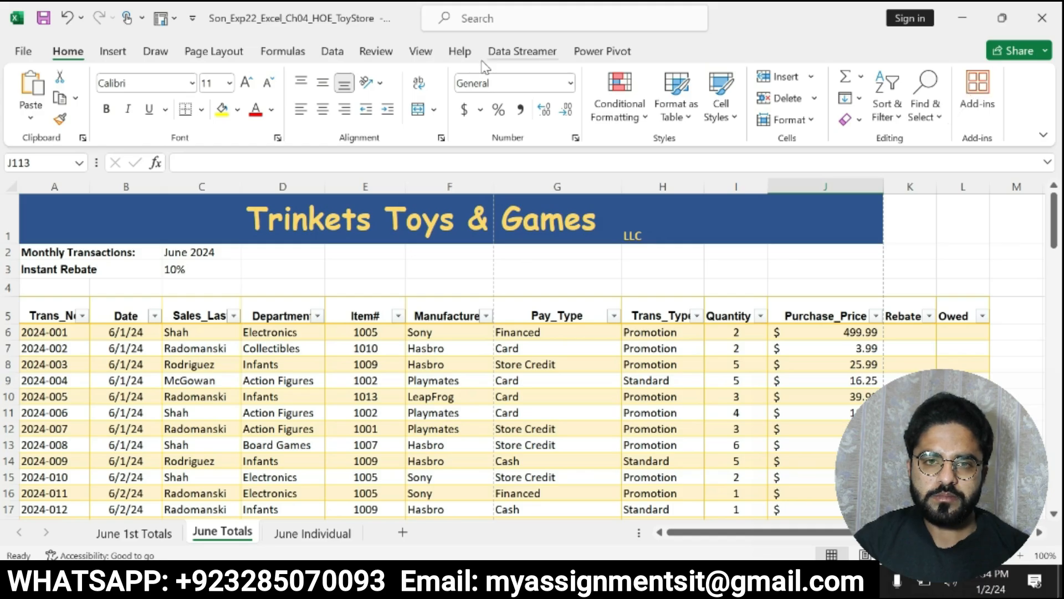
{"action": "left_click", "coordinate": [366, 347]}
{"action": "left_click", "coordinate": [667, 53]}
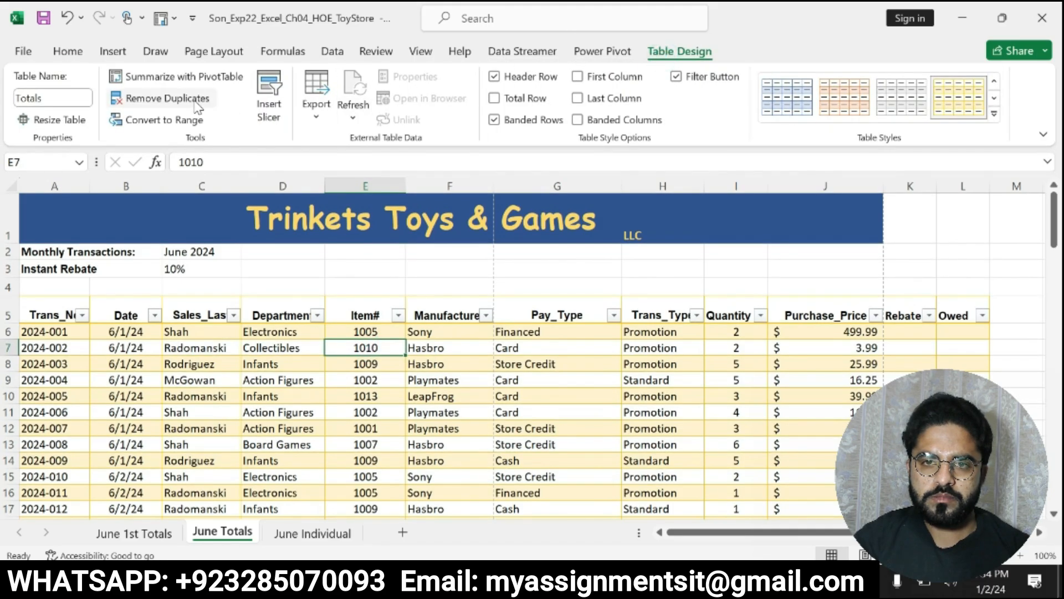
{"action": "left_click", "coordinate": [166, 98]}
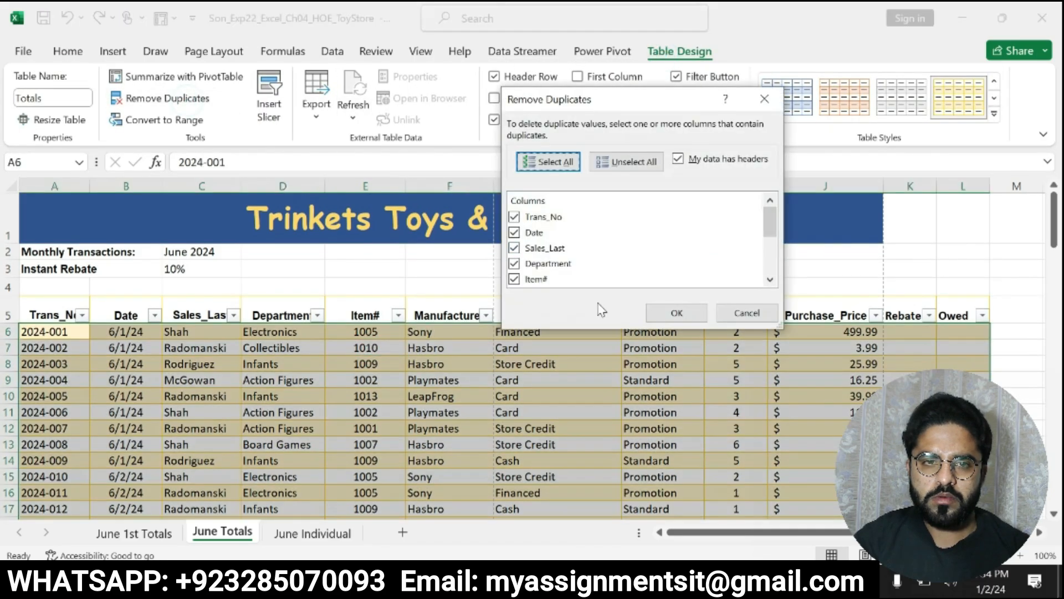
{"action": "left_click", "coordinate": [660, 314]}
{"action": "left_click", "coordinate": [535, 335]}
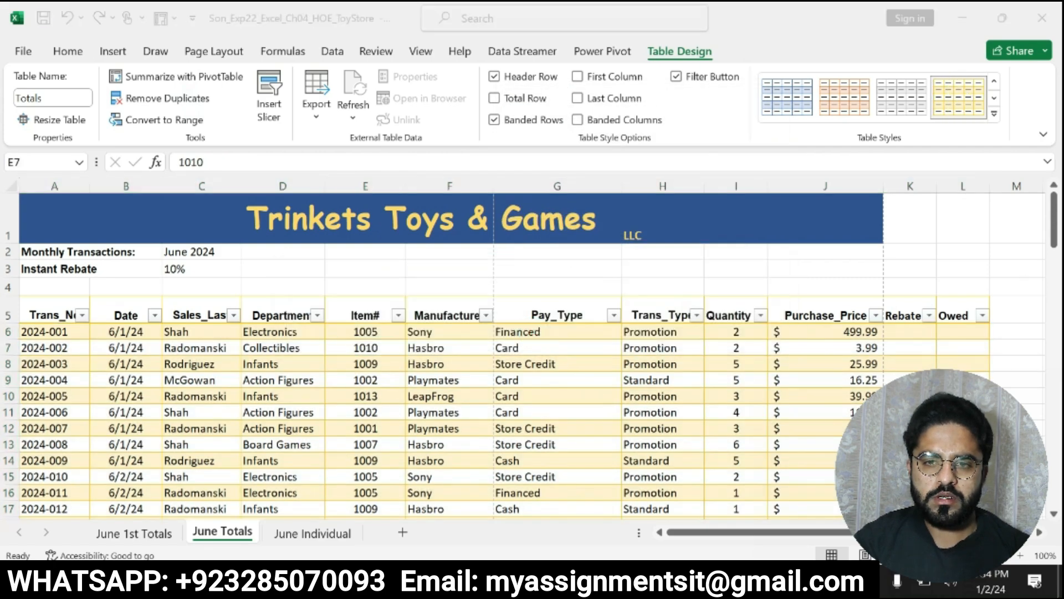
- Return to the Word instructions and examine step 10 about the rebate IF function in column K
{"action": "key", "text": "alt+Tab"}
{"action": "scroll", "coordinate": [2, 377], "scroll_direction": "down", "scroll_amount": 1}
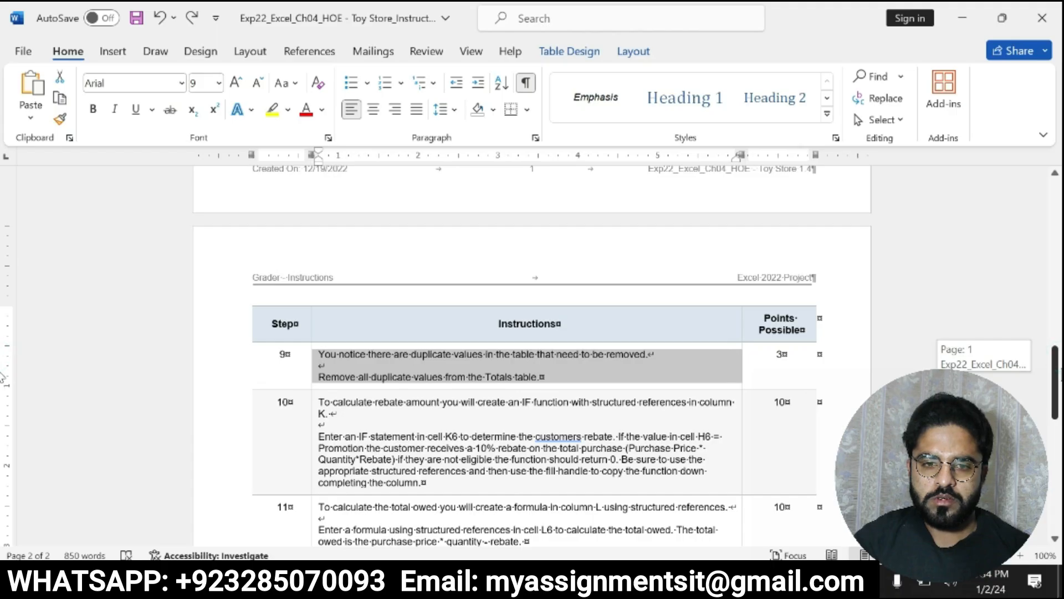
{"action": "scroll", "coordinate": [2, 377], "scroll_direction": "down", "scroll_amount": 1}
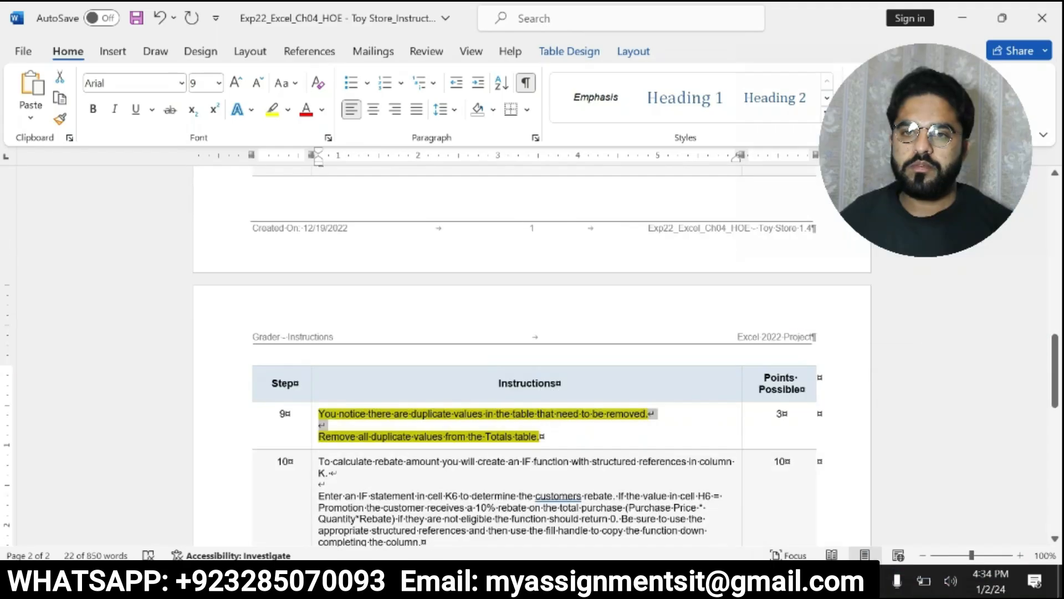